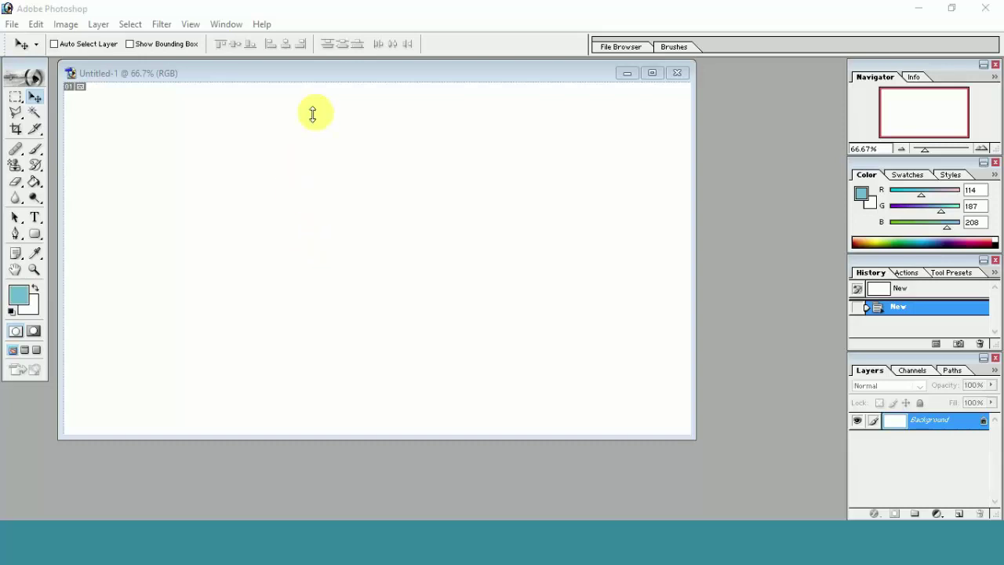
Nudge the Untitled-1 window and switch to the Paint Bucket Tool with G
{"action": "left_click_drag", "start_coordinate": [315, 71], "coordinate": [331, 78]}
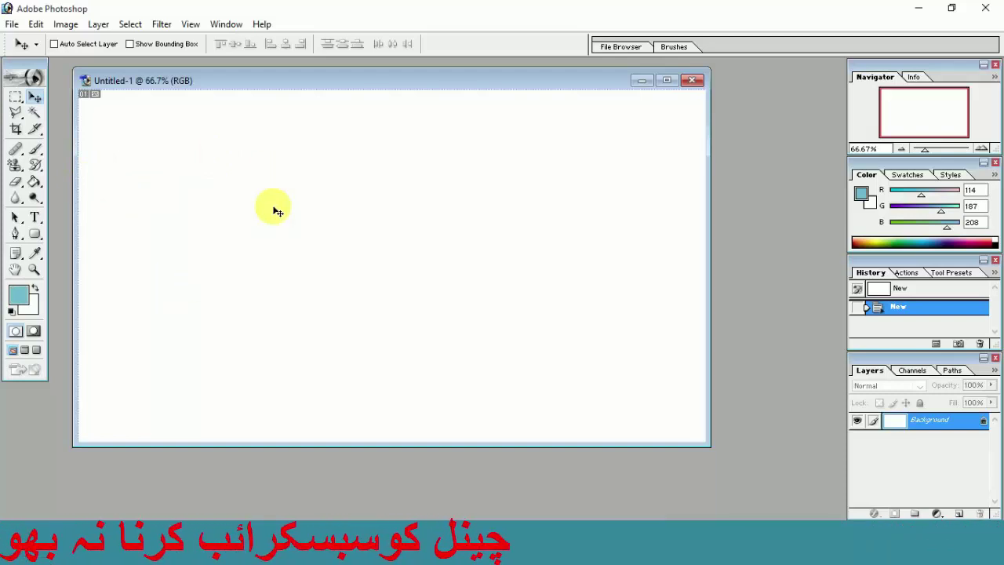
{"action": "key", "text": "g"}
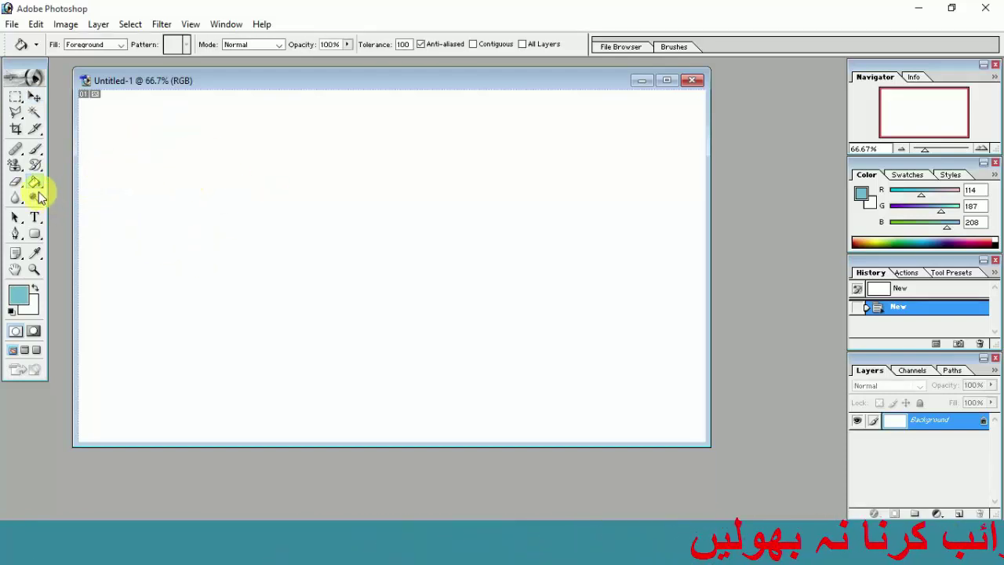
Flood-fill the white Untitled-1 canvas with light blue 114/187/208 using the Paint Bucket
{"action": "left_click", "coordinate": [41, 188]}
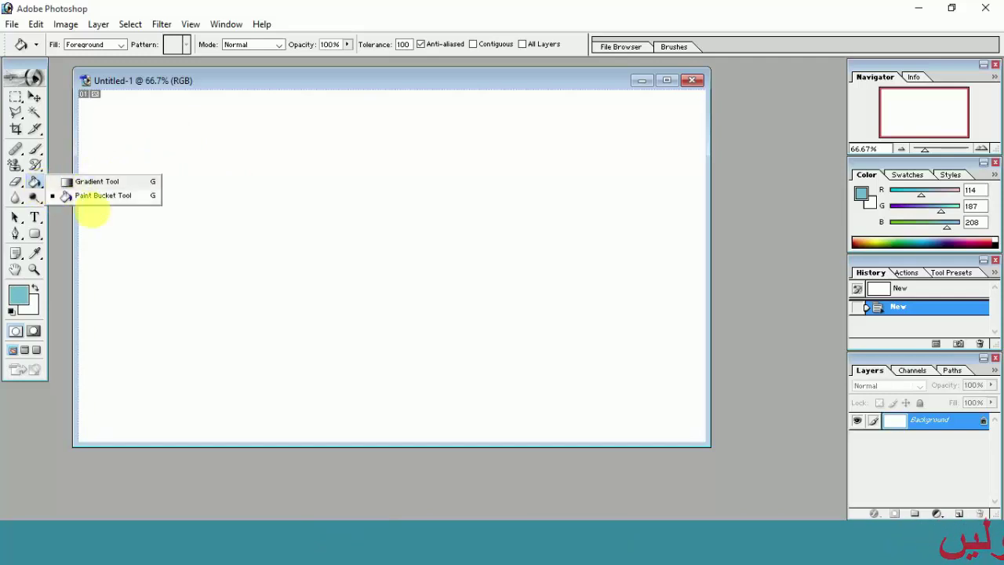
{"action": "left_click", "coordinate": [105, 212]}
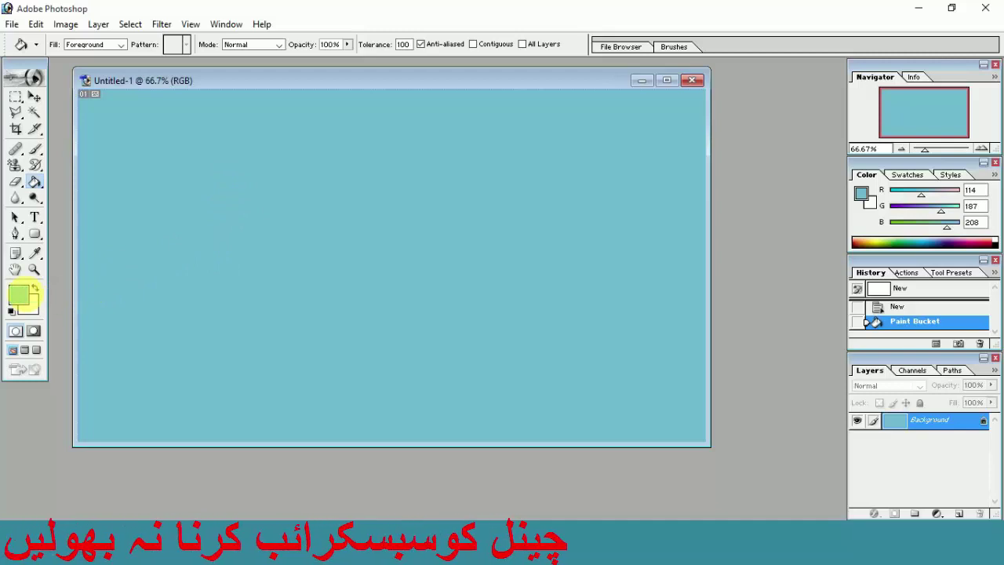
{"action": "left_click", "coordinate": [20, 294]}
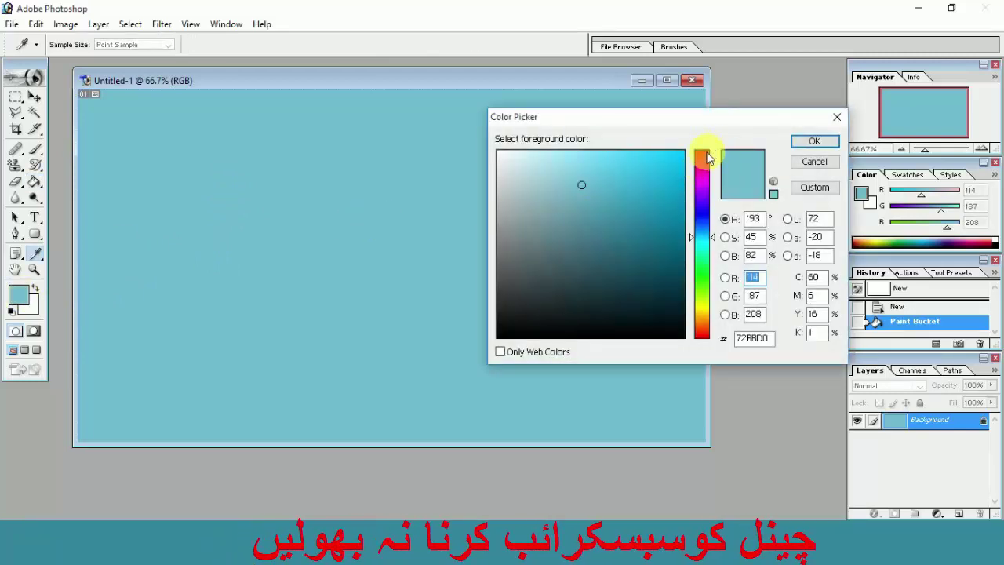
Pick red F80C17 (248/12/23) as foreground colour and refill the canvas with it
{"action": "left_click", "coordinate": [706, 152]}
{"action": "left_click", "coordinate": [676, 155]}
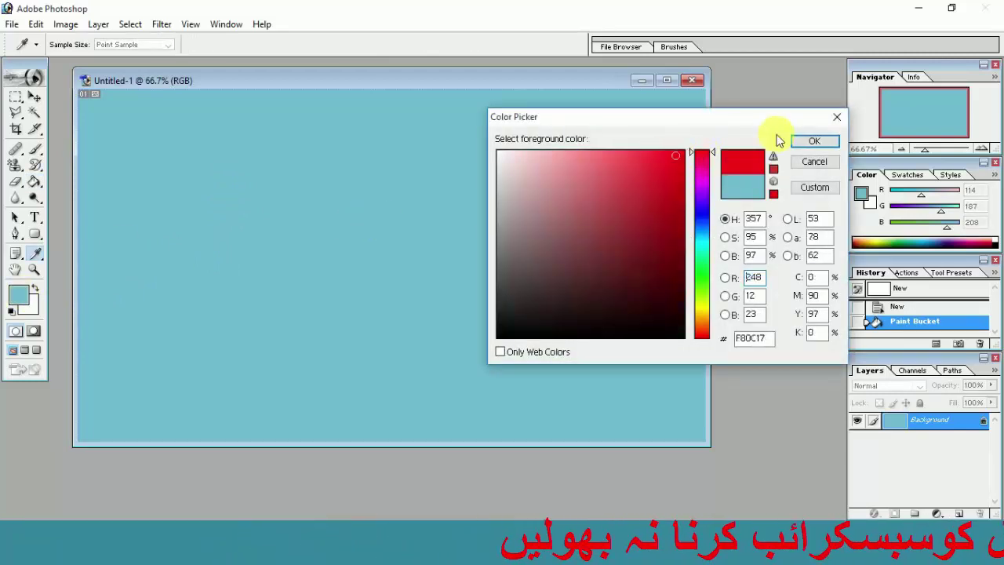
{"action": "left_click", "coordinate": [812, 142]}
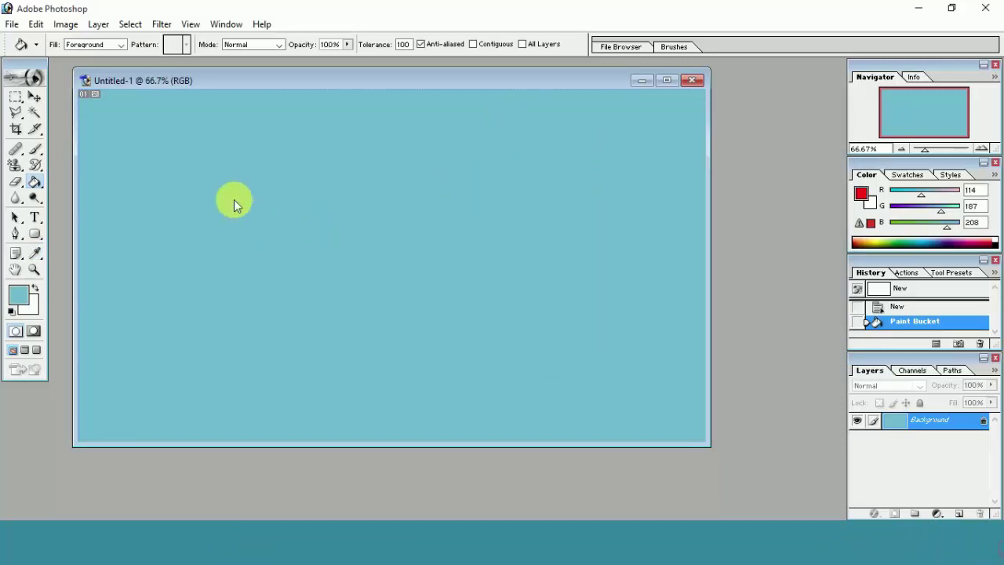
{"action": "left_click", "coordinate": [146, 145]}
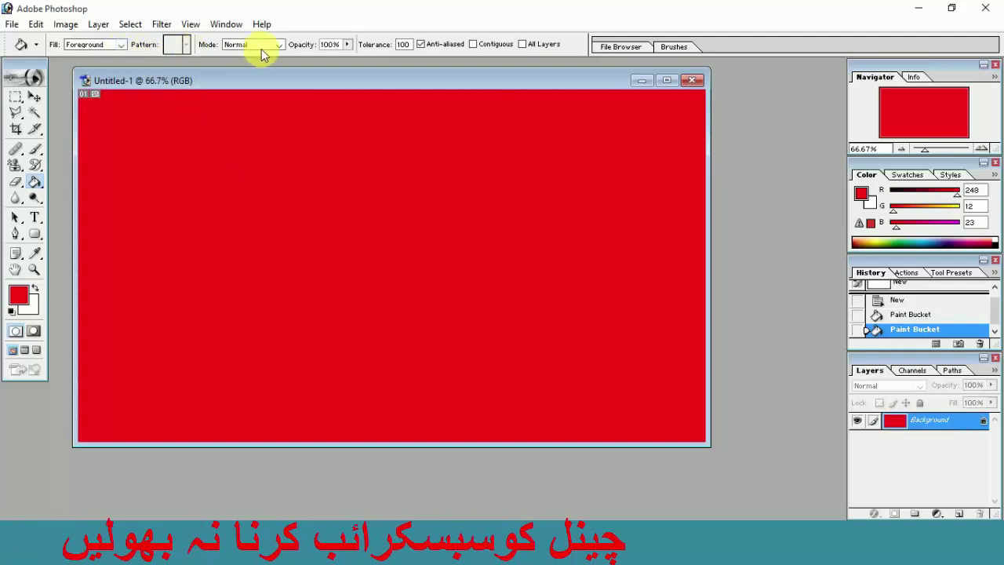
Try the Screen and Soft Light Paint Bucket fill modes on the red canvas
{"action": "left_click", "coordinate": [122, 44]}
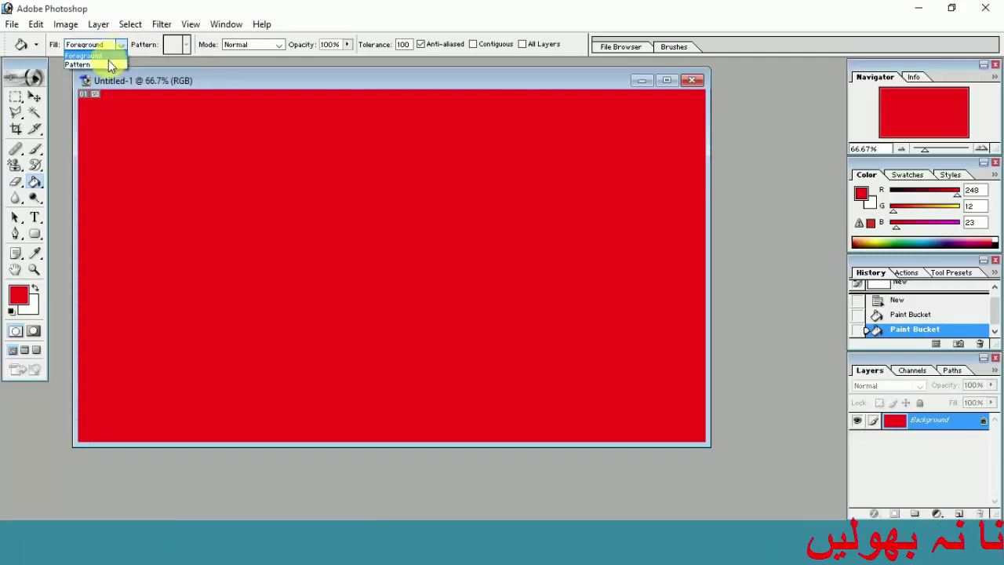
{"action": "left_click", "coordinate": [277, 45]}
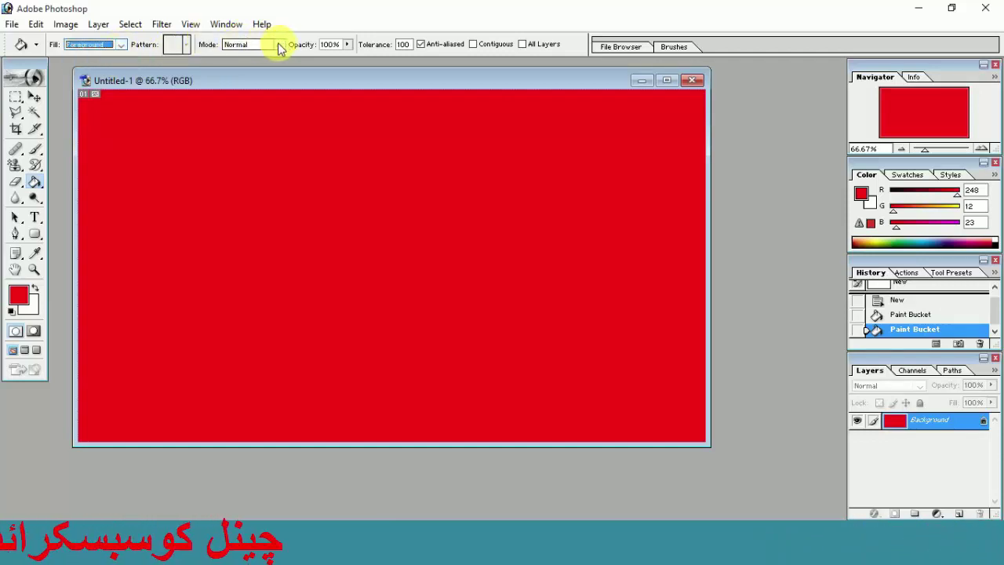
{"action": "left_click", "coordinate": [278, 44]}
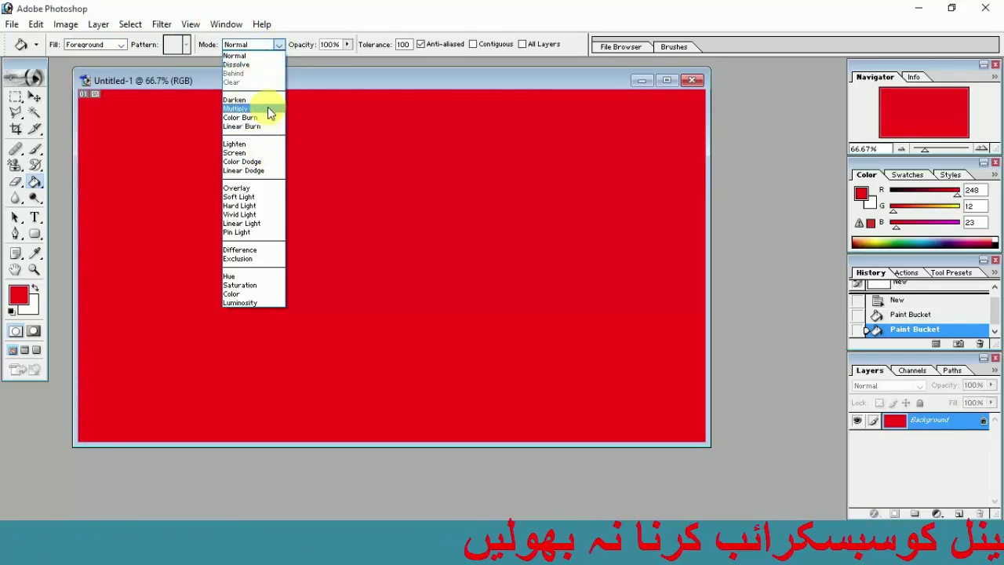
{"action": "left_click", "coordinate": [249, 153]}
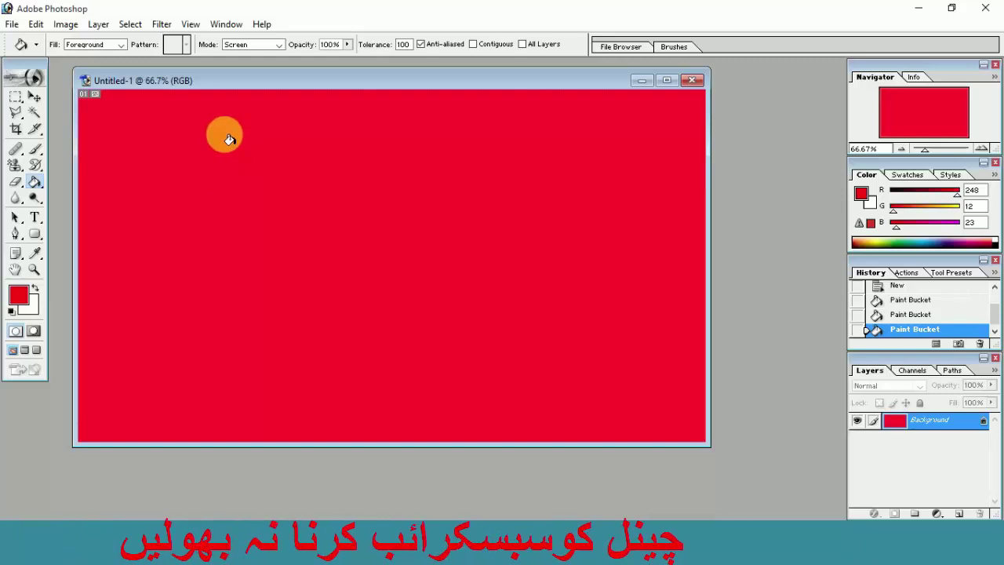
{"action": "left_click", "coordinate": [281, 45]}
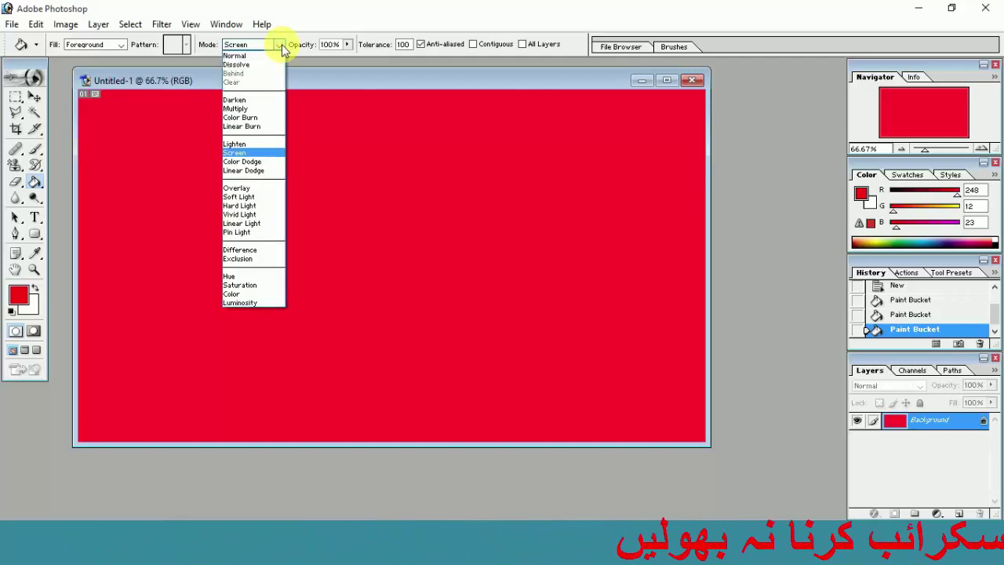
{"action": "left_click", "coordinate": [237, 197]}
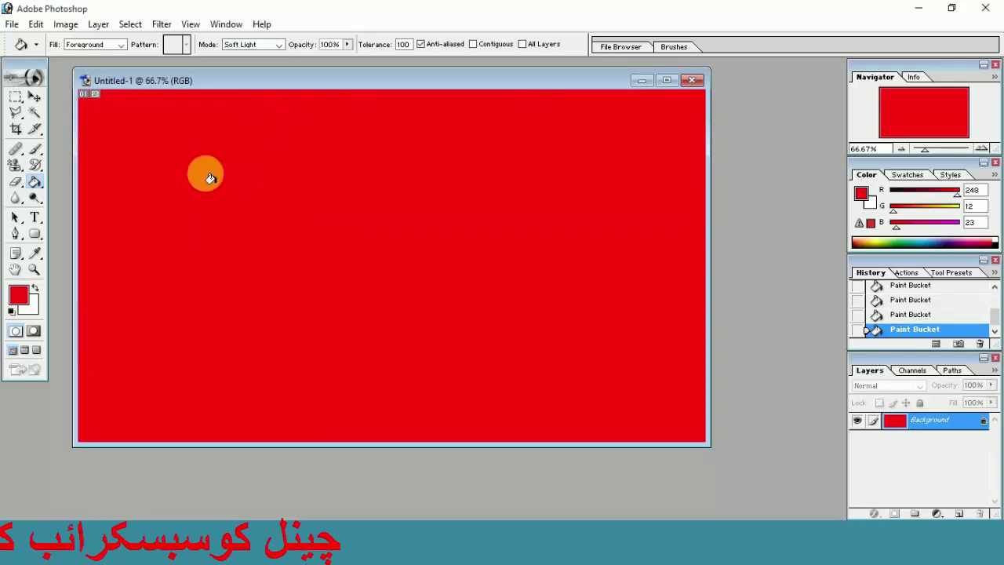
Return the Paint Bucket fill mode to Normal and start a new document
{"action": "left_click", "coordinate": [280, 44]}
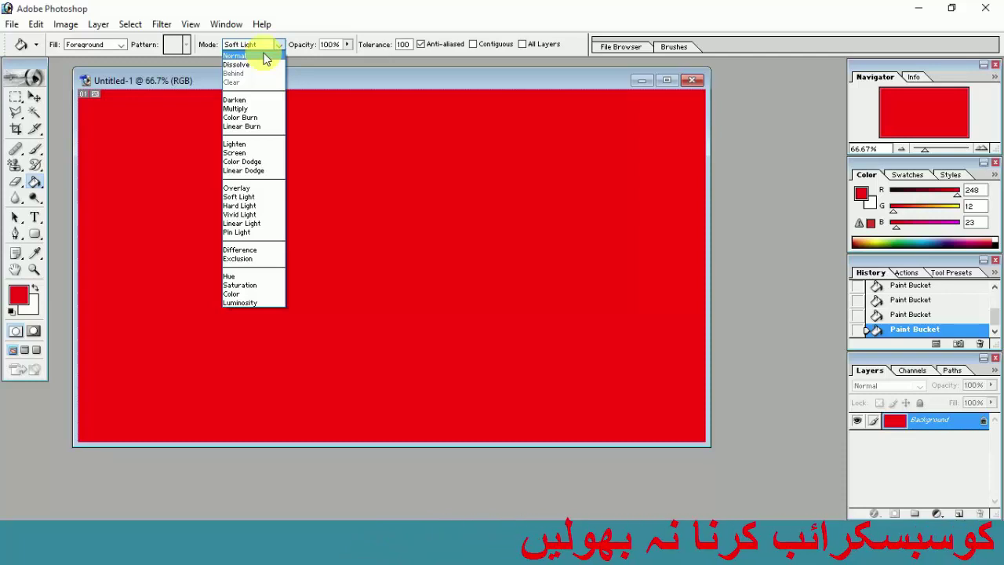
{"action": "left_click", "coordinate": [264, 55]}
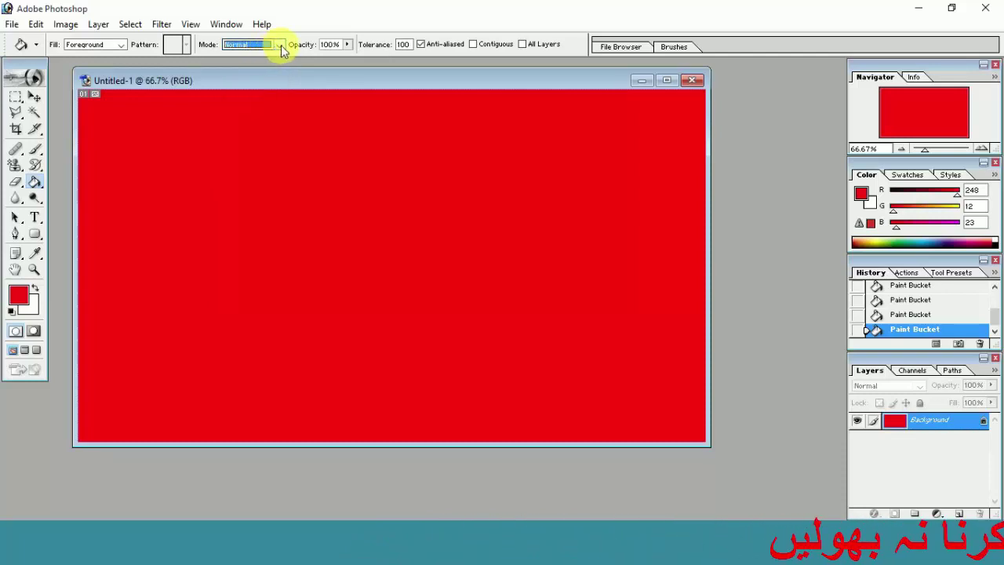
{"action": "left_click", "coordinate": [281, 44]}
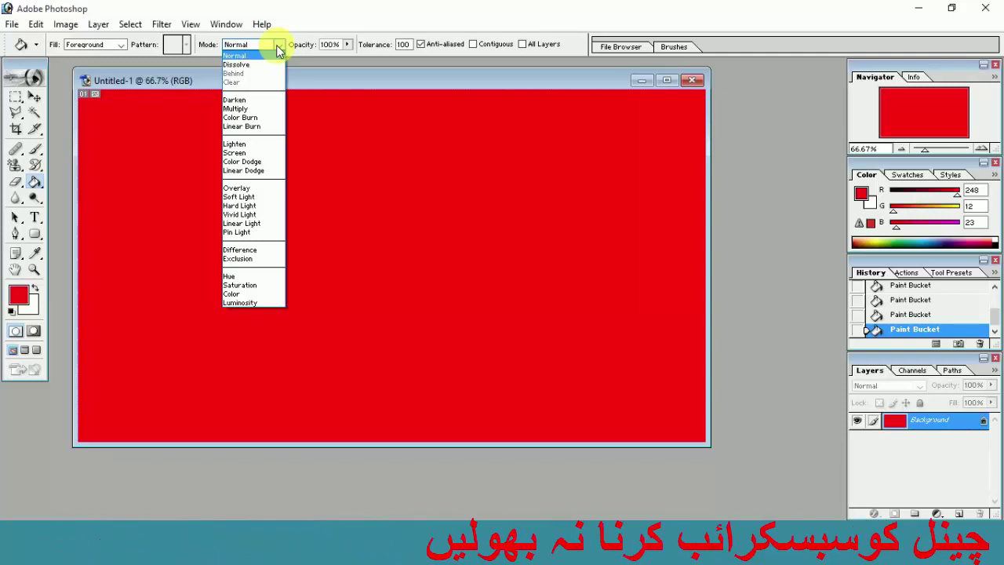
{"action": "left_click", "coordinate": [278, 49]}
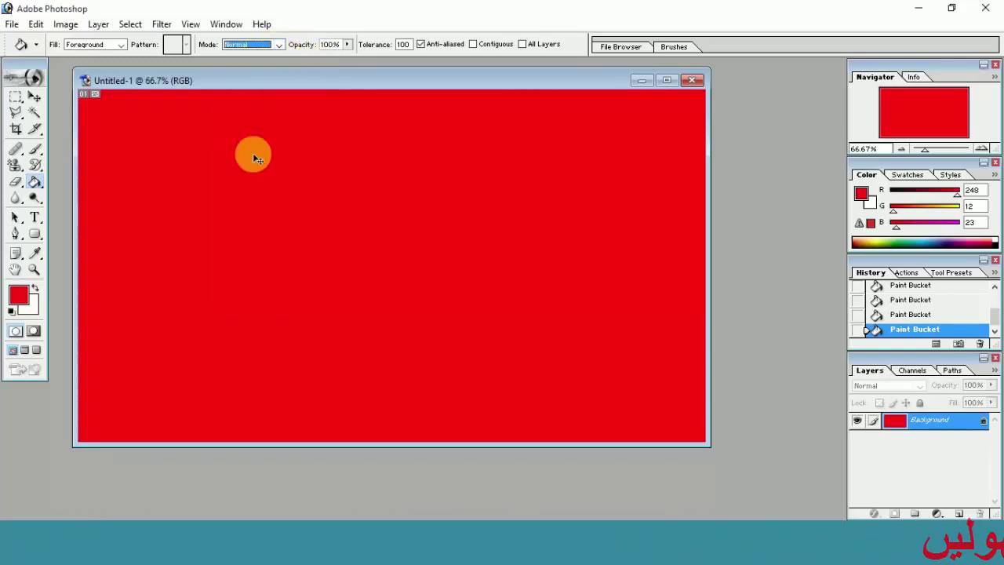
{"action": "key", "text": "ctrl+n"}
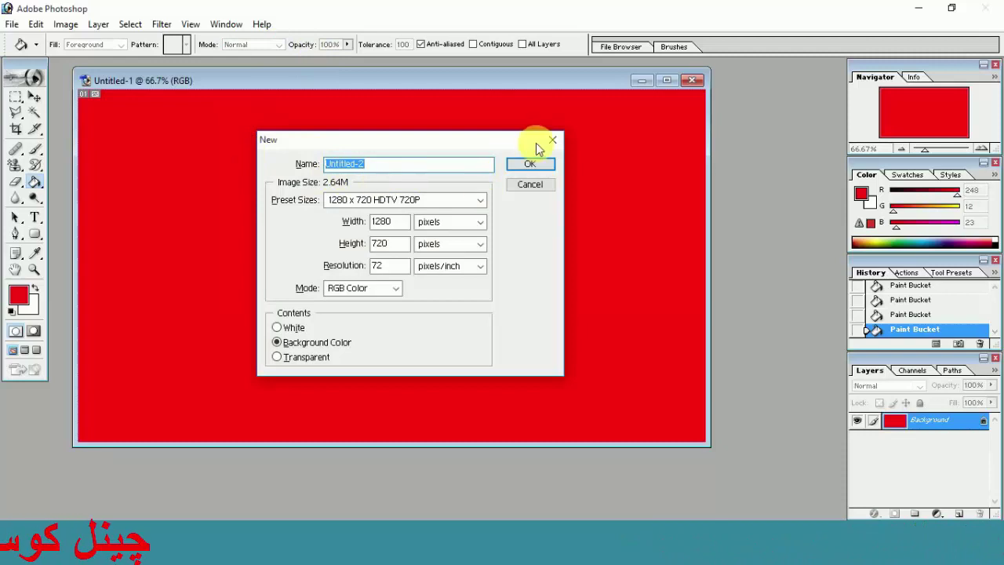
Create 1280x720 Untitled-2 and fill it with red at 61% opacity, giving pink
{"action": "left_click", "coordinate": [530, 165]}
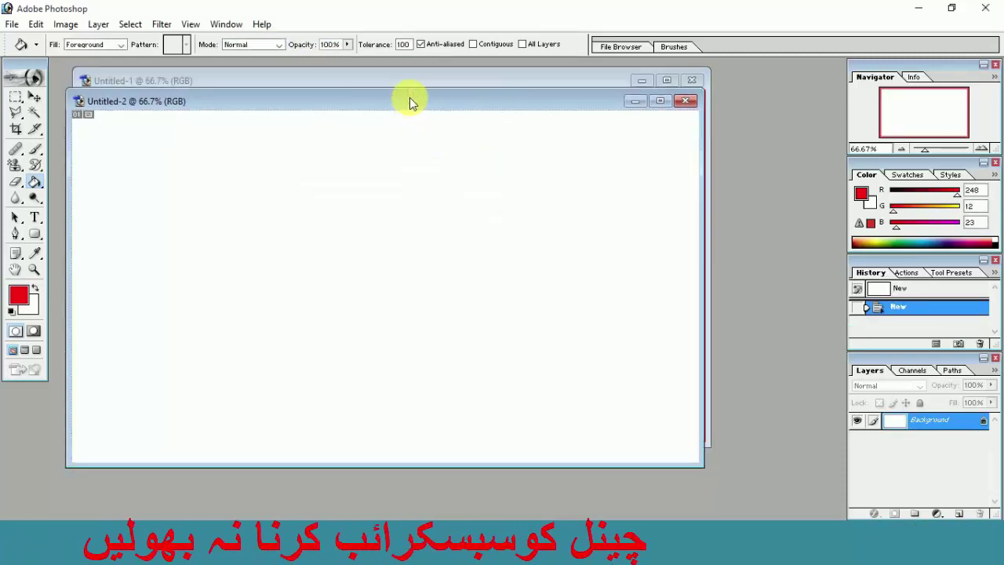
{"action": "left_click", "coordinate": [347, 44]}
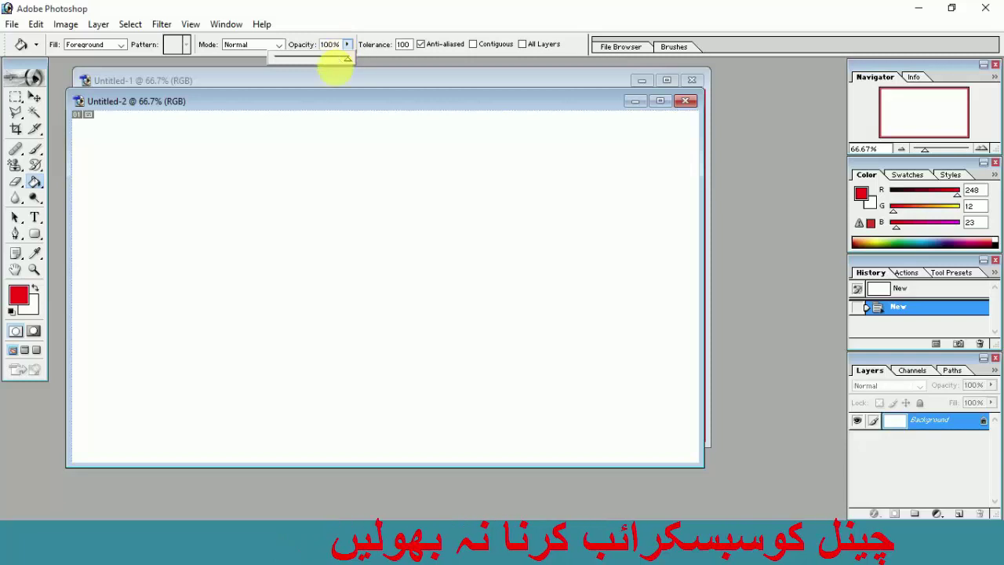
{"action": "left_click_drag", "start_coordinate": [334, 95], "coordinate": [336, 181]}
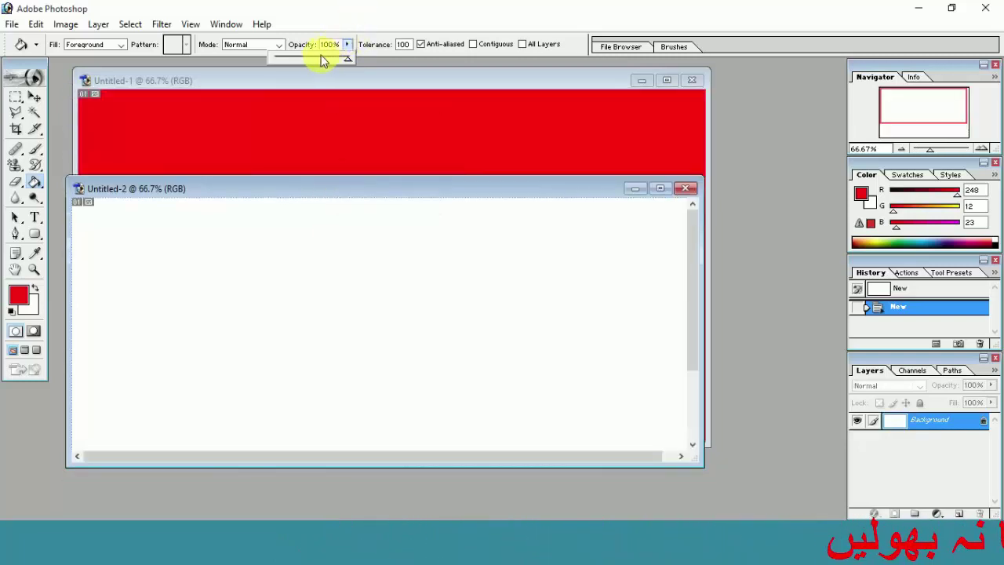
{"action": "left_click", "coordinate": [179, 267]}
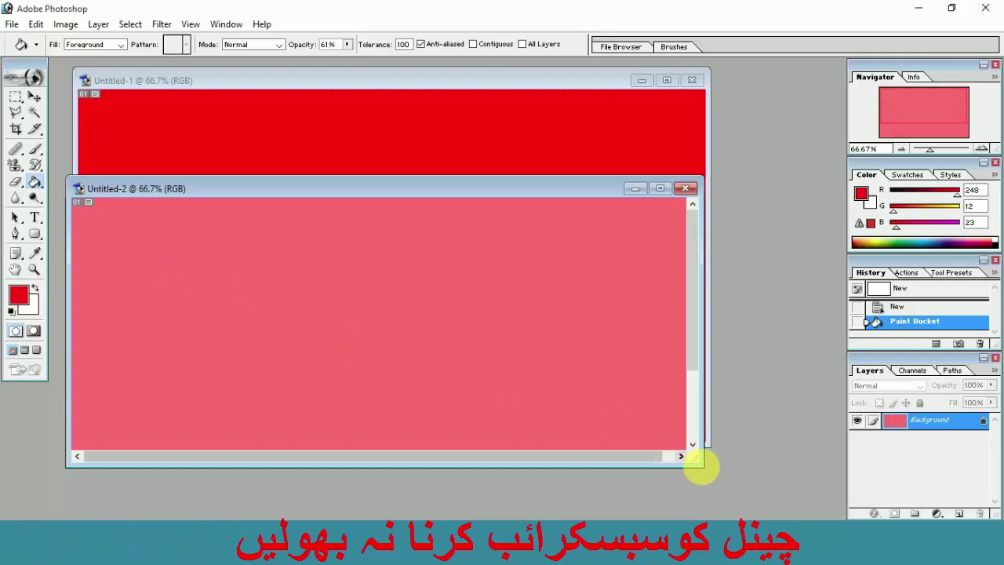
{"action": "left_click_drag", "start_coordinate": [703, 468], "coordinate": [759, 502]}
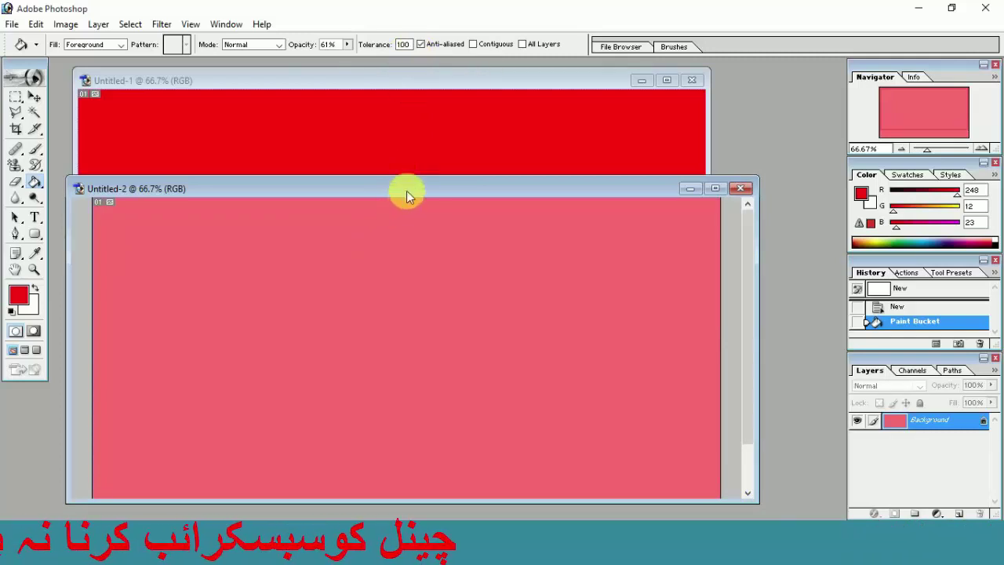
{"action": "left_click", "coordinate": [403, 44]}
{"action": "key", "text": "Return"}
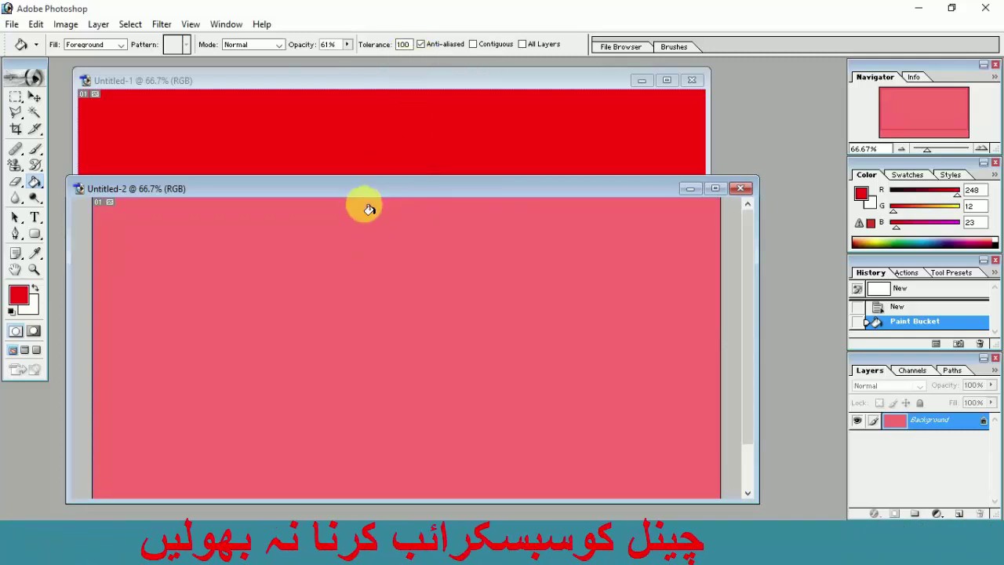
Create Untitled-3, enter 50 in the options bar, fill it pink and enlarge its window
{"action": "key", "text": "ctrl+n"}
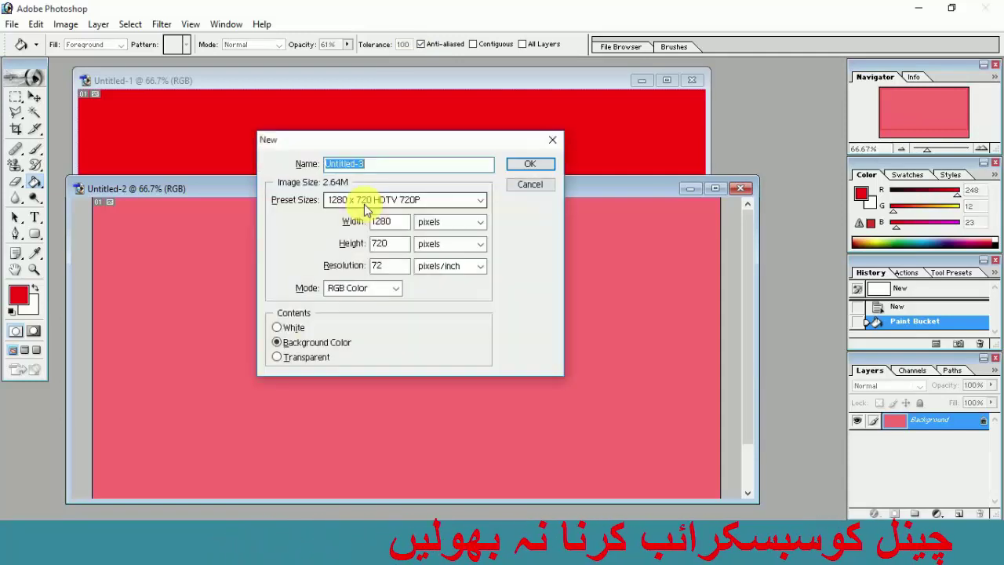
{"action": "left_click", "coordinate": [519, 171]}
{"action": "left_click_drag", "start_coordinate": [461, 75], "coordinate": [449, 232]}
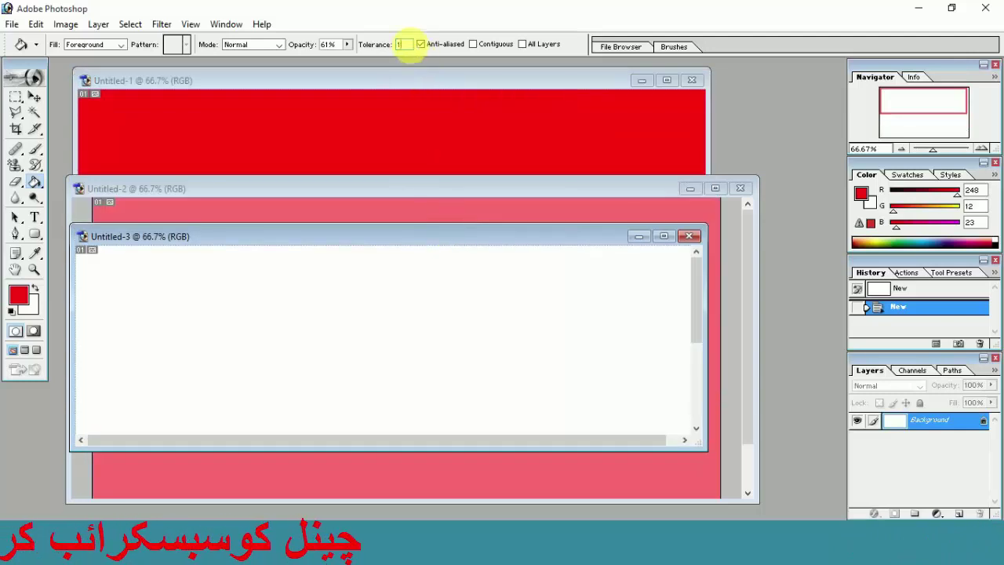
{"action": "type", "text": "50"}
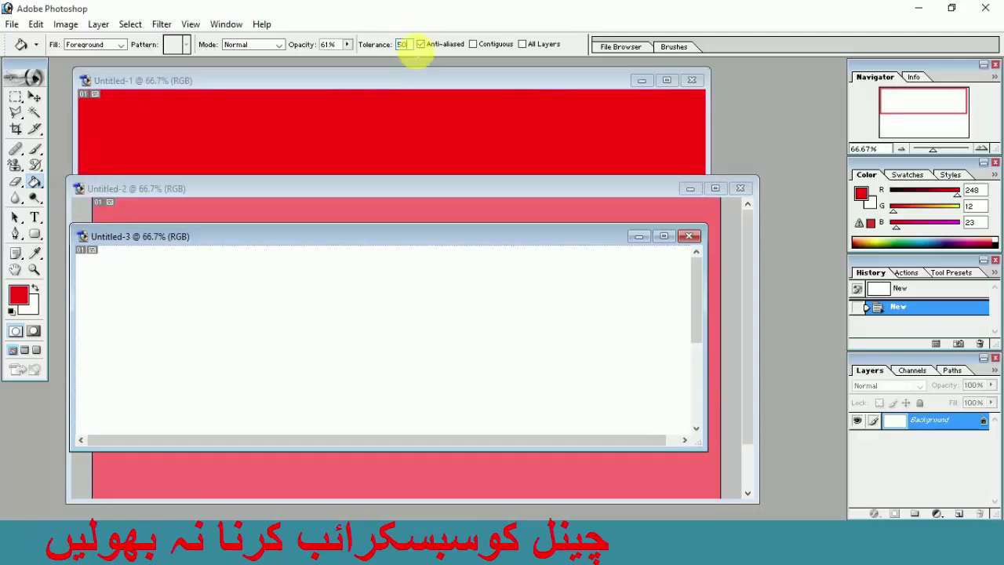
{"action": "left_click", "coordinate": [292, 289]}
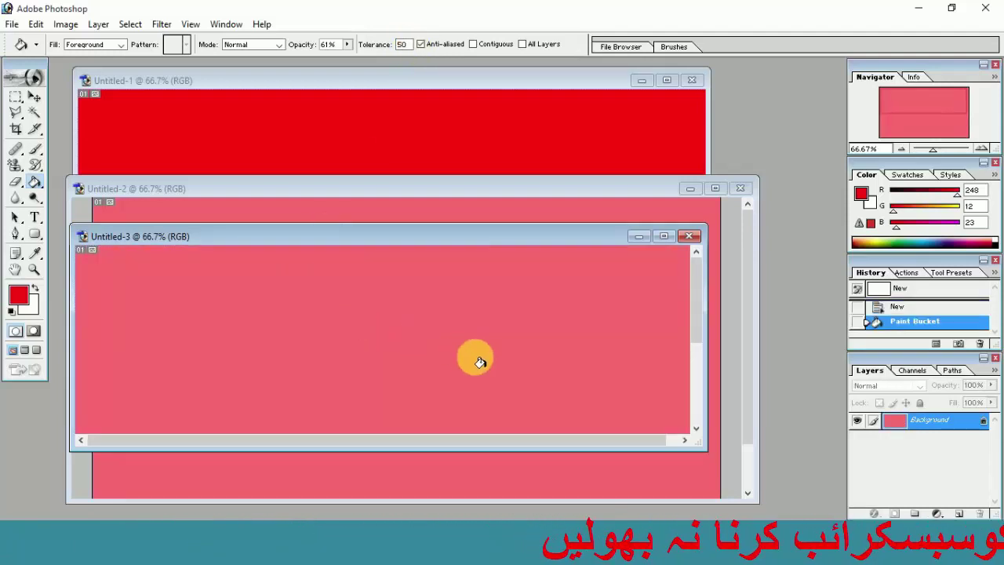
{"action": "left_click_drag", "start_coordinate": [700, 446], "coordinate": [726, 500]}
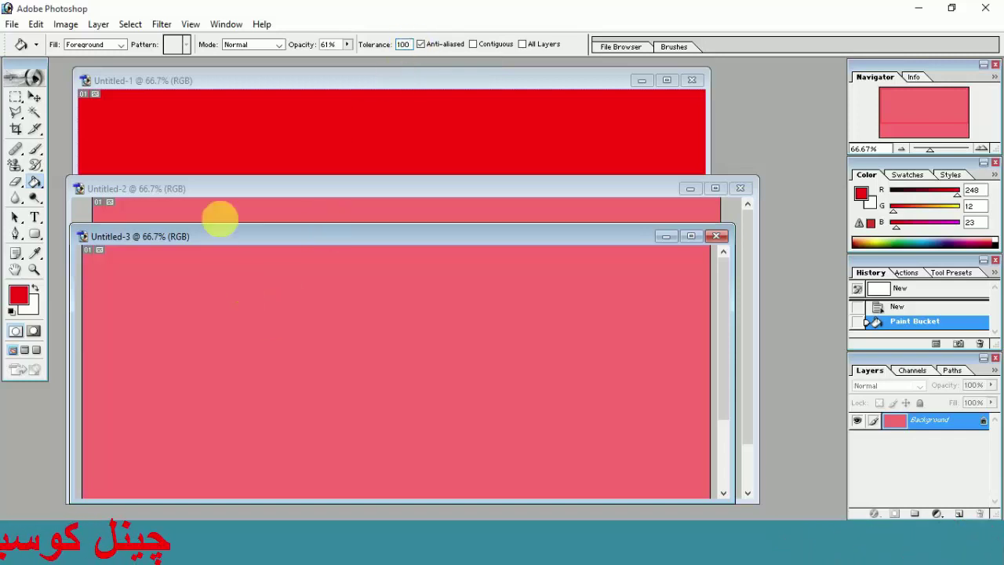
Switch the Paint Bucket fill source from foreground colour to Pattern
{"action": "left_click", "coordinate": [122, 45]}
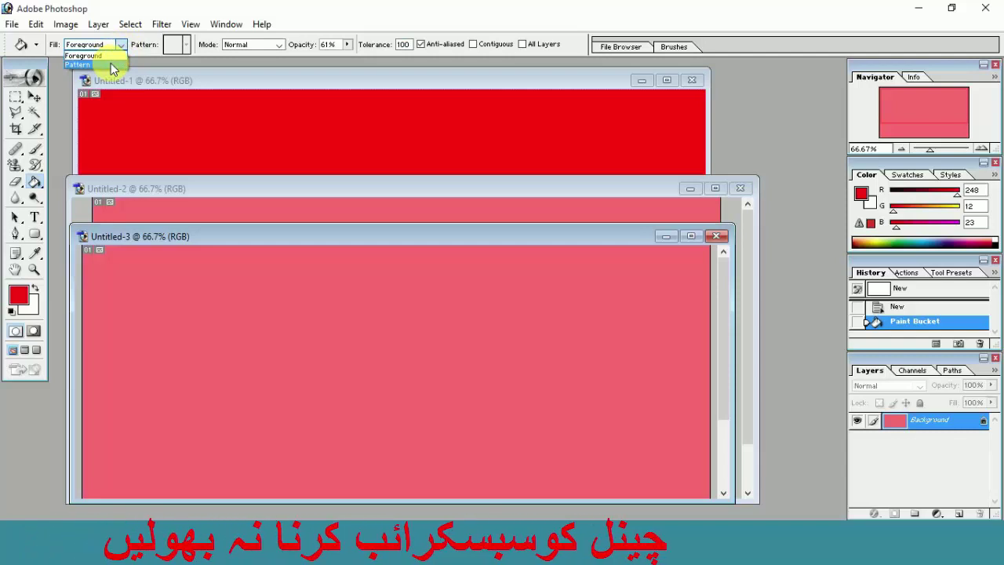
{"action": "left_click", "coordinate": [111, 64]}
{"action": "left_click", "coordinate": [187, 46]}
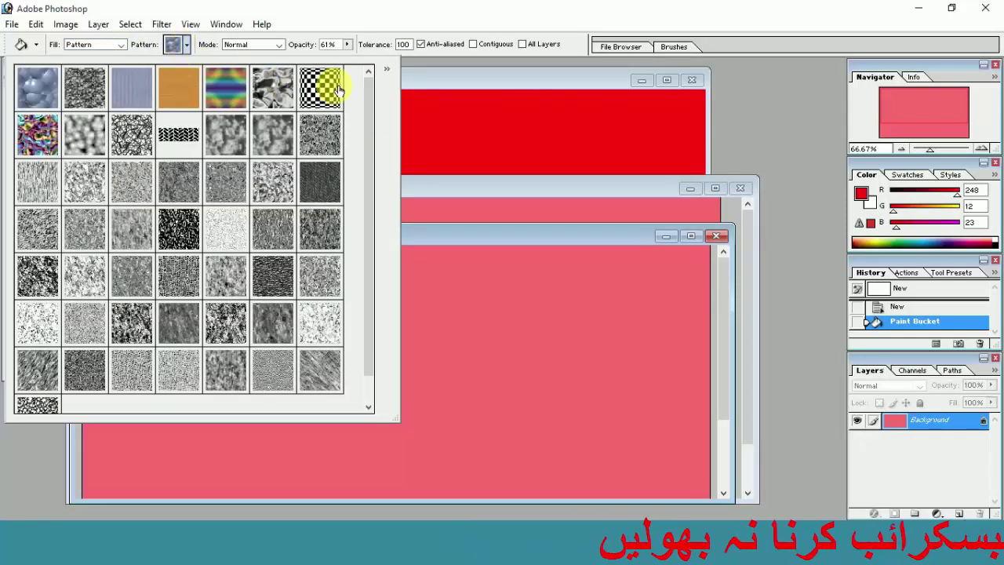
{"action": "left_click", "coordinate": [386, 70]}
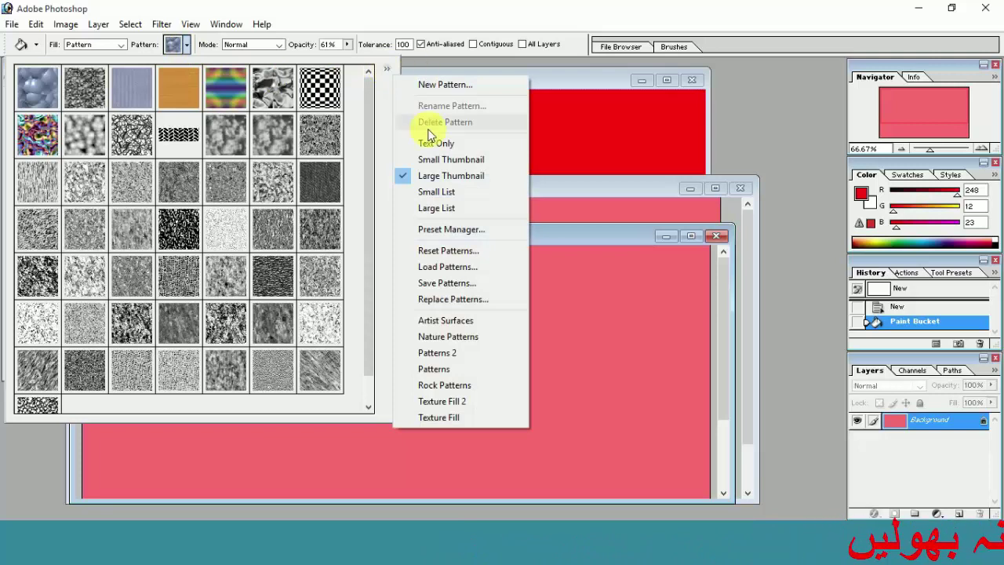
{"action": "left_click", "coordinate": [453, 231]}
{"action": "key", "text": "Escape"}
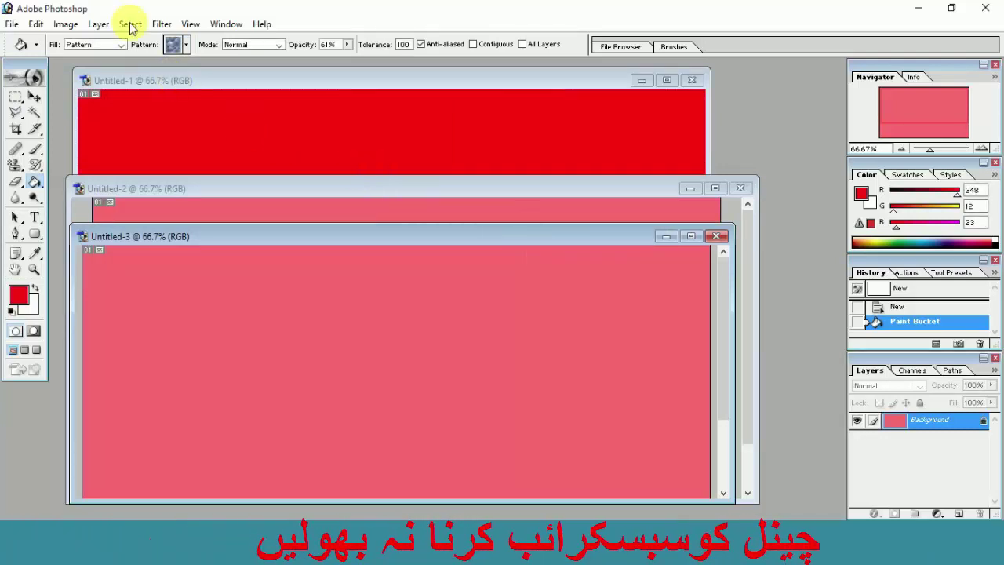
Reset the pattern picker to the default pattern set, confirming the replacement
{"action": "left_click", "coordinate": [174, 44]}
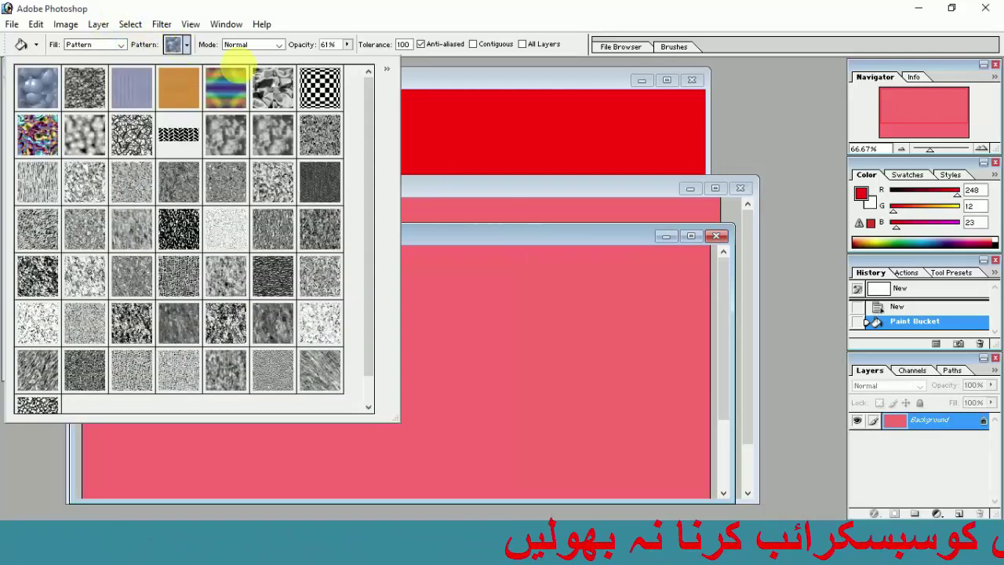
{"action": "left_click", "coordinate": [385, 72]}
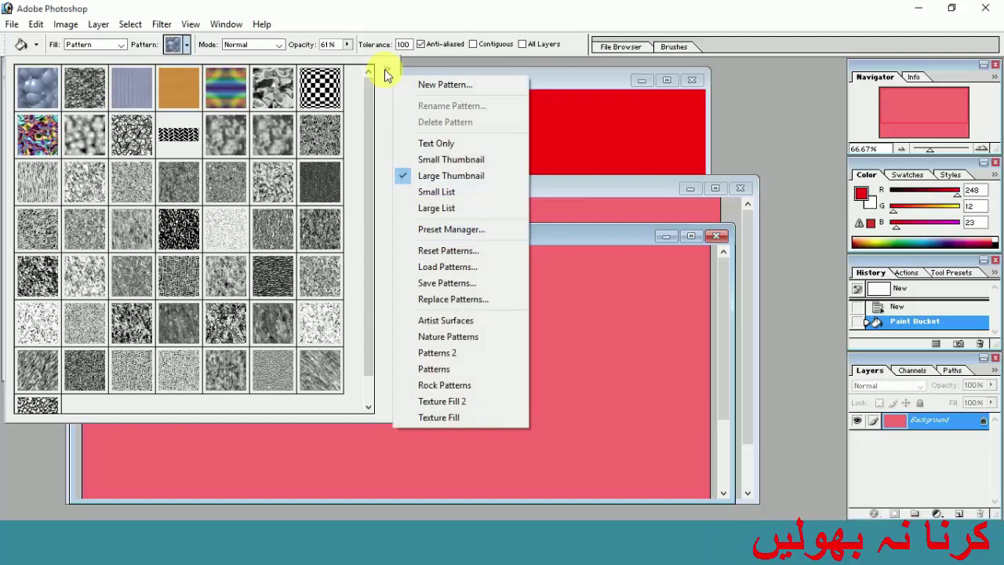
{"action": "left_click", "coordinate": [446, 253]}
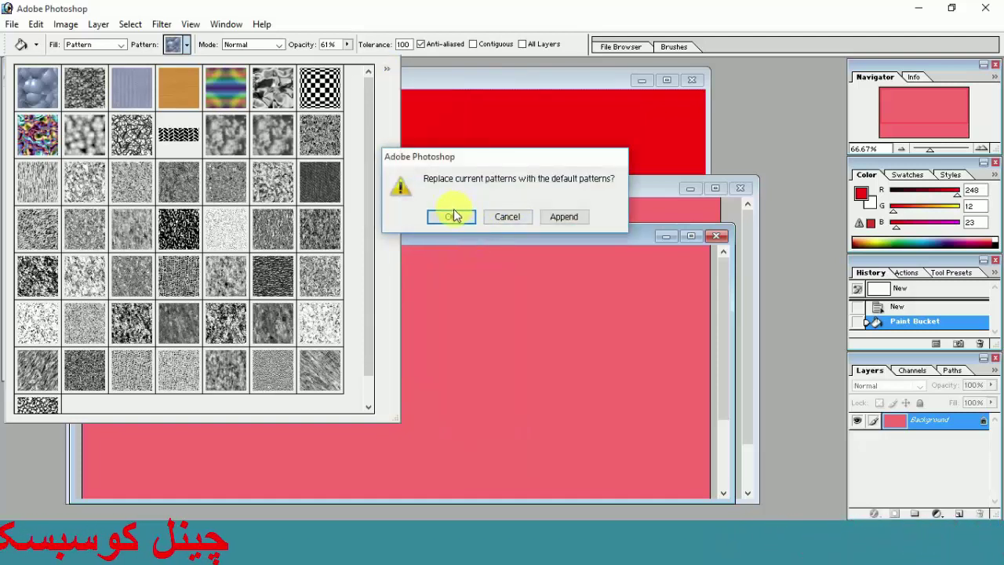
{"action": "left_click", "coordinate": [453, 216]}
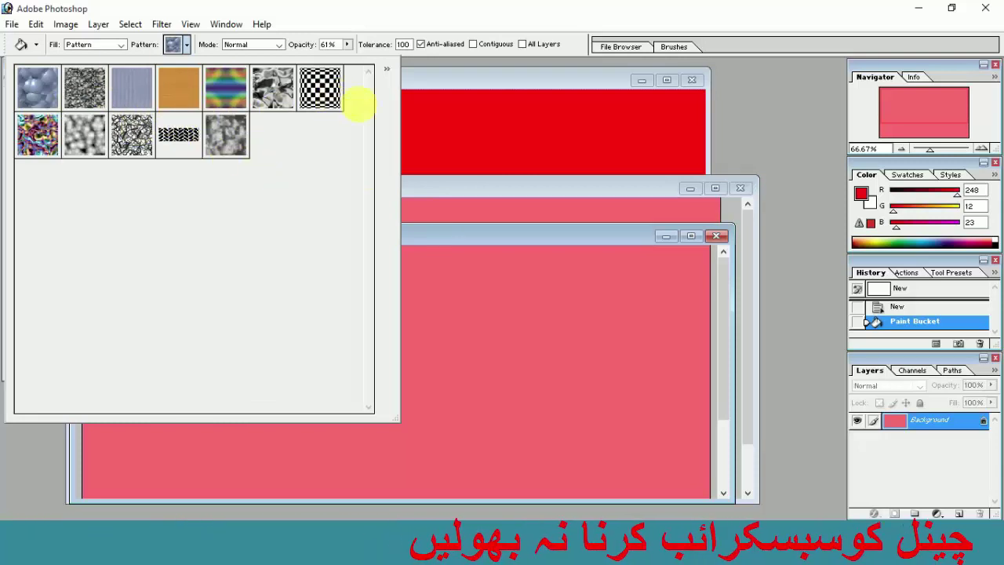
Append the Nature Patterns library and fill Untitled-3 with the yellow flower pattern
{"action": "left_click", "coordinate": [385, 73]}
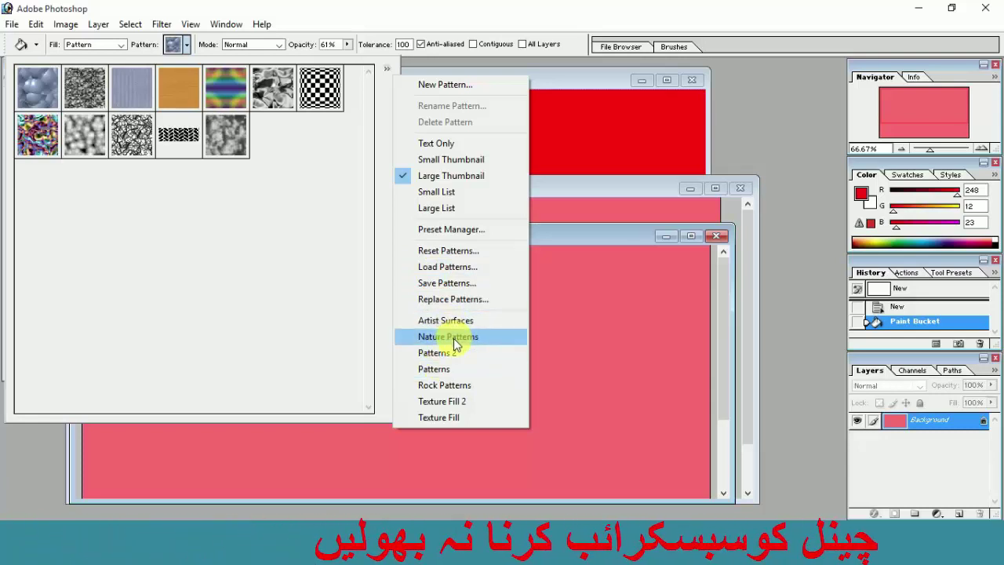
{"action": "left_click", "coordinate": [453, 338]}
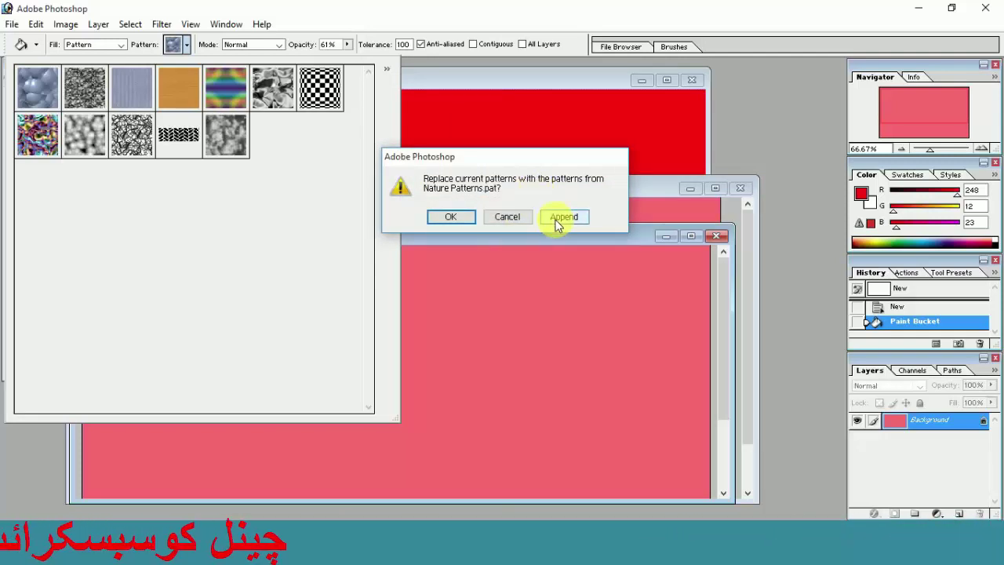
{"action": "left_click", "coordinate": [561, 218]}
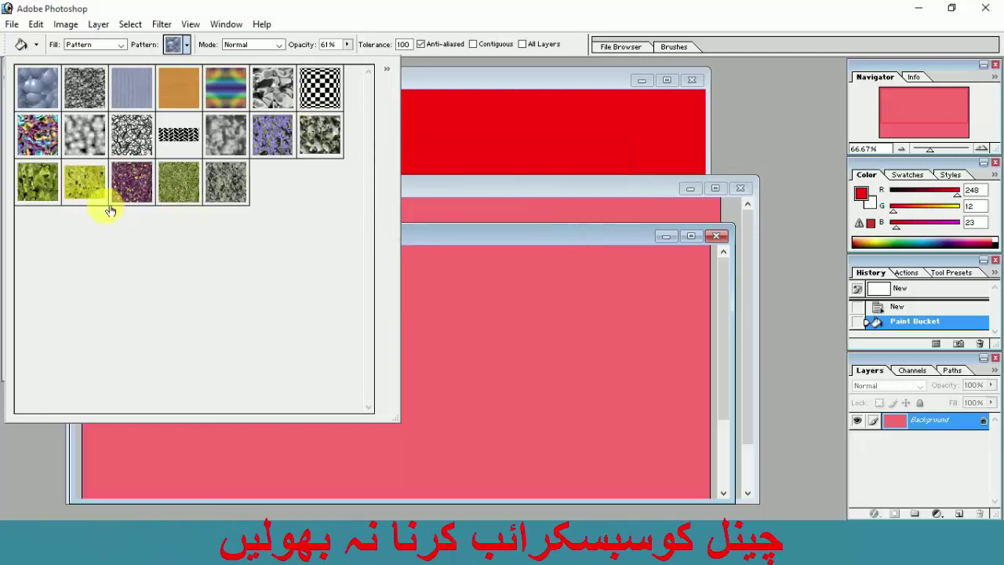
{"action": "left_click", "coordinate": [86, 182]}
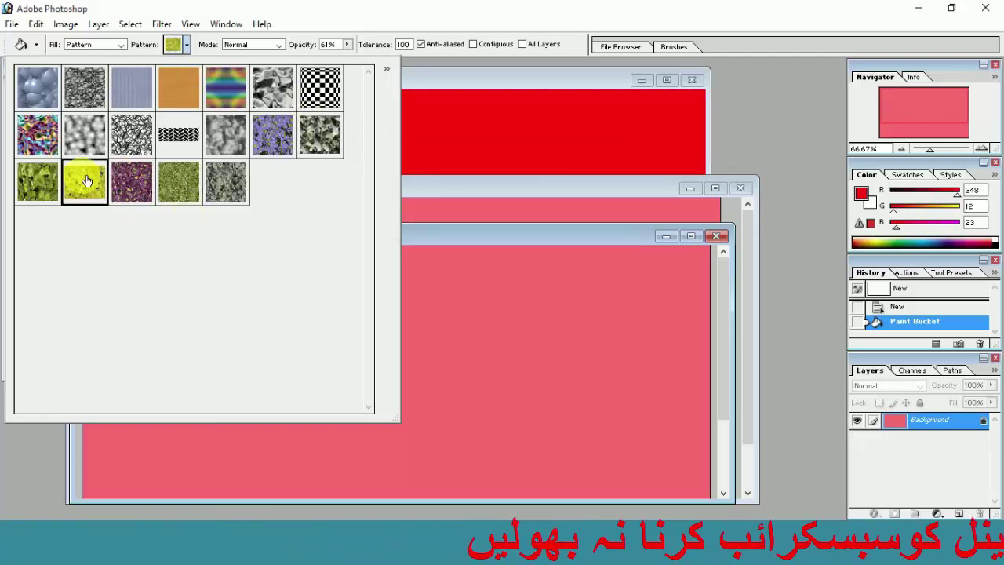
{"action": "double_click", "coordinate": [84, 182]}
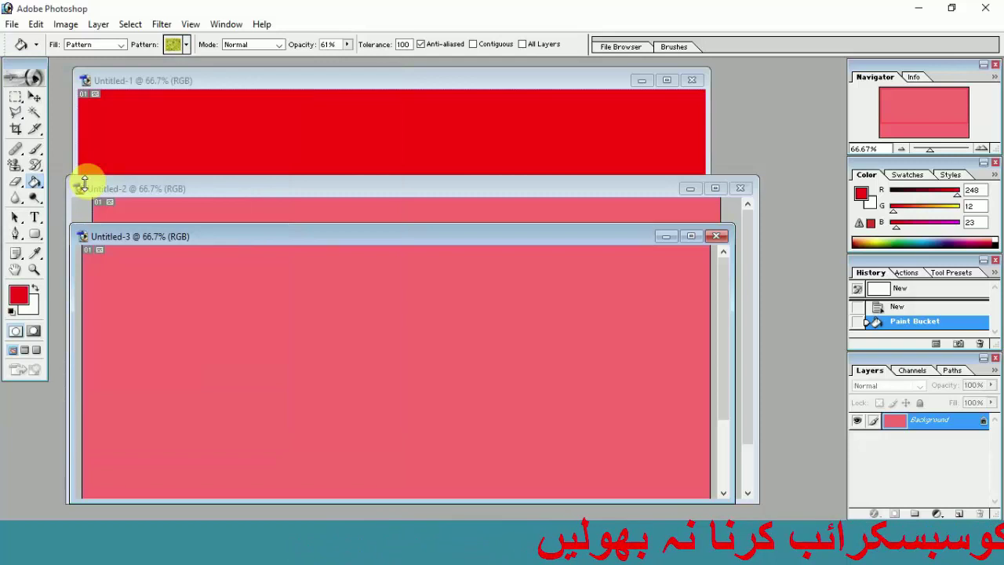
{"action": "left_click", "coordinate": [167, 307]}
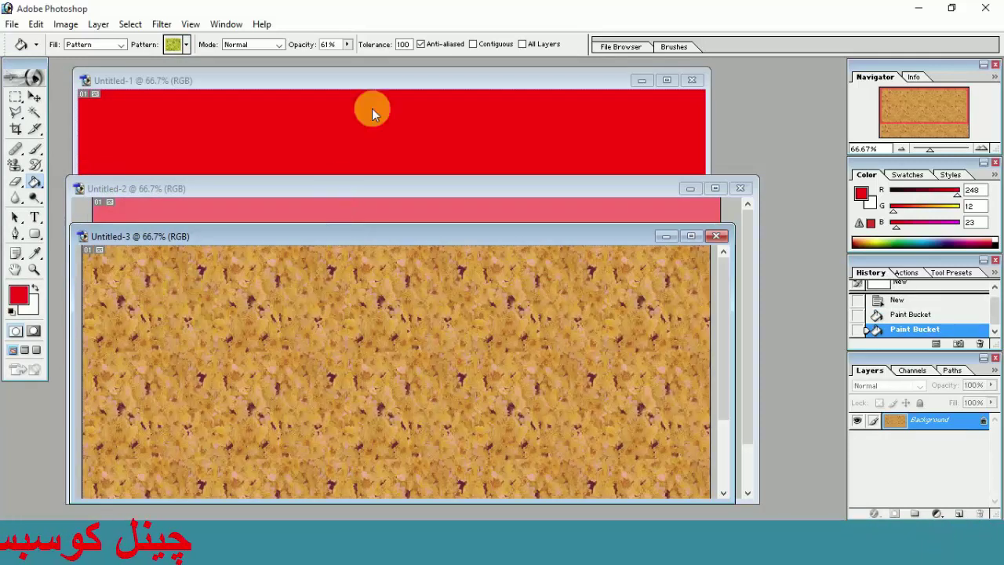
Refill Untitled-3 at 100% opacity, then pattern-fill the red Untitled-1 canvas too
{"action": "left_click_drag", "start_coordinate": [350, 49], "coordinate": [387, 61]}
{"action": "left_click", "coordinate": [247, 311]}
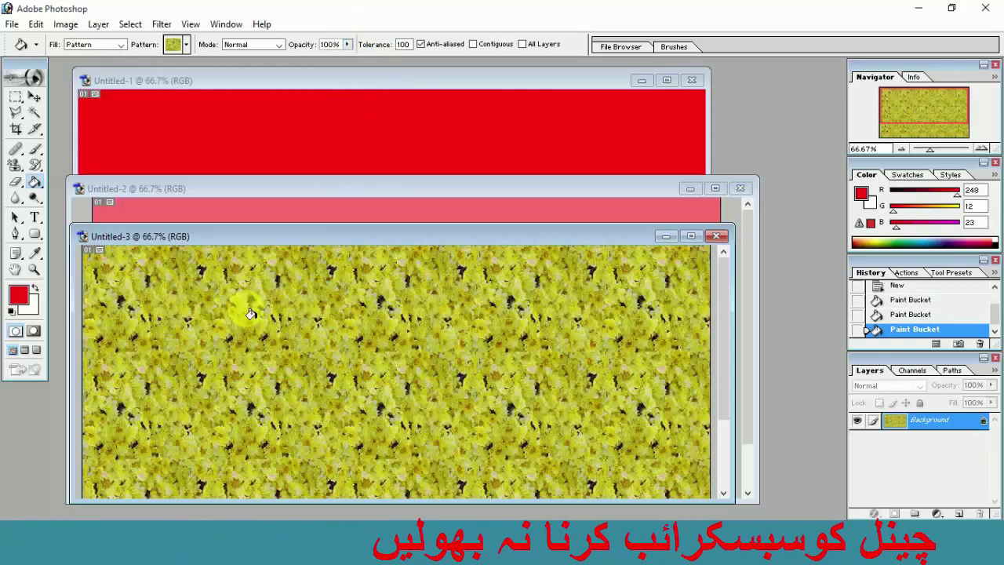
{"action": "left_click", "coordinate": [295, 145]}
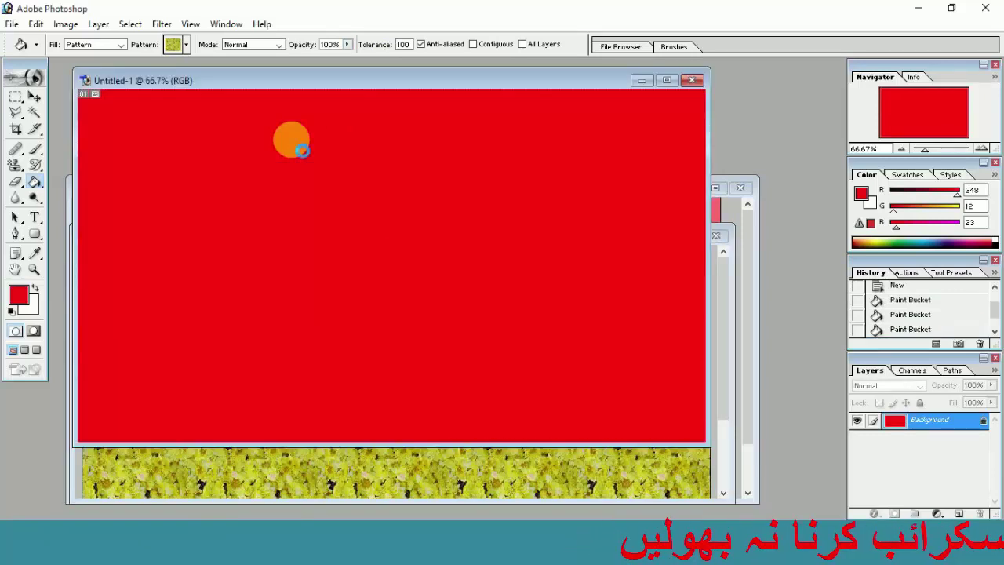
{"action": "left_click", "coordinate": [297, 146]}
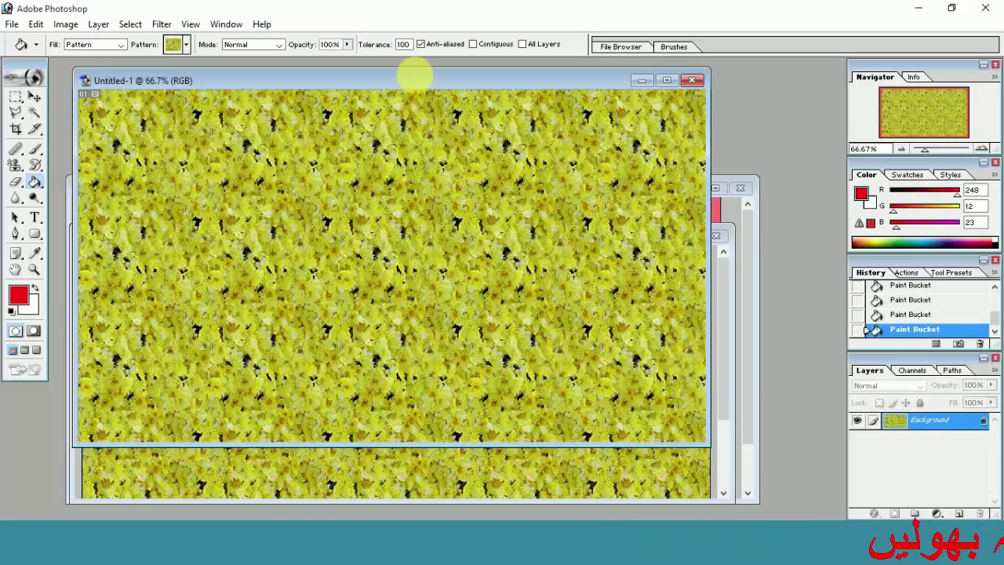
Delete a dozen patterns from the Paint Bucket pattern picker
{"action": "left_click", "coordinate": [187, 46]}
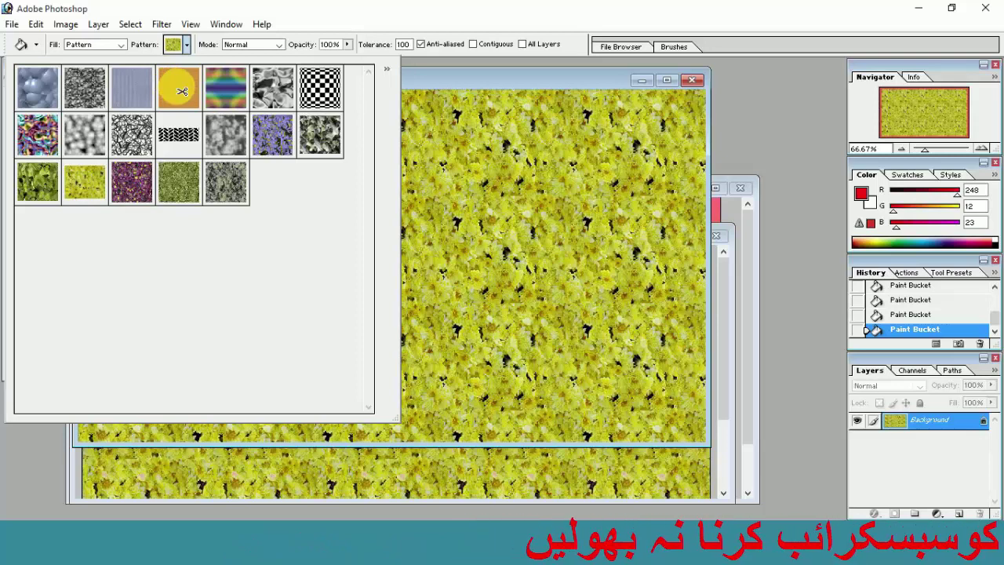
{"action": "left_click", "coordinate": [181, 92], "text": "alt"}
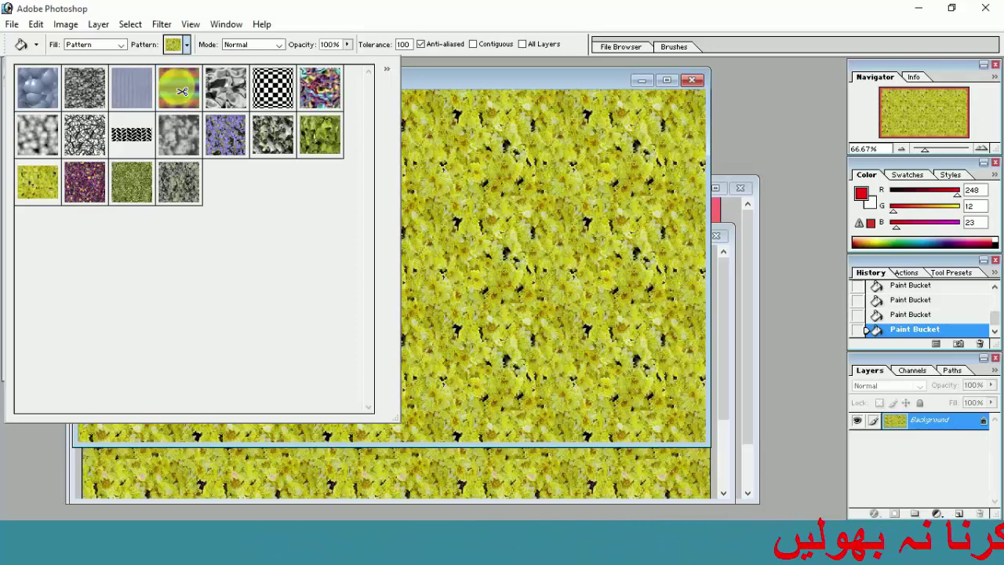
{"action": "left_click", "coordinate": [62, 85], "text": "alt"}
{"action": "left_click", "coordinate": [93, 99], "text": "alt"}
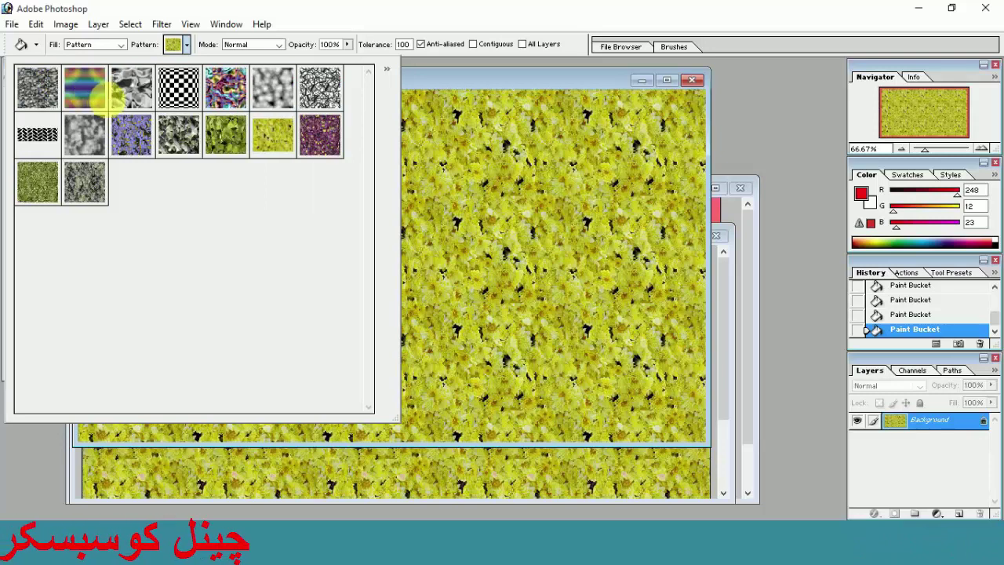
{"action": "left_click", "coordinate": [102, 99], "text": "alt"}
{"action": "left_click", "coordinate": [131, 89], "text": "alt"}
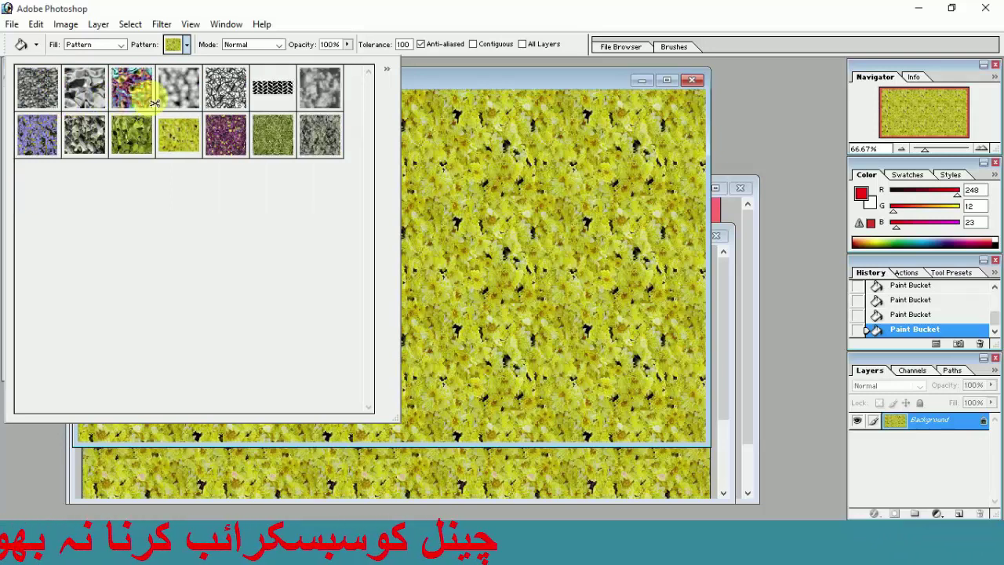
{"action": "left_click", "coordinate": [133, 89], "text": "alt"}
{"action": "left_click", "coordinate": [177, 92], "text": "alt"}
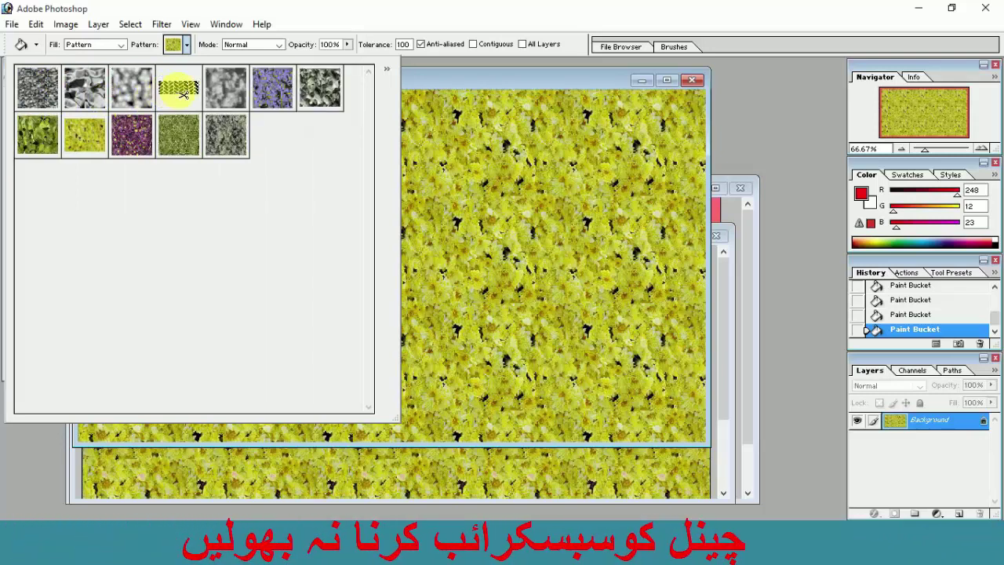
{"action": "left_click", "coordinate": [180, 94], "text": "alt"}
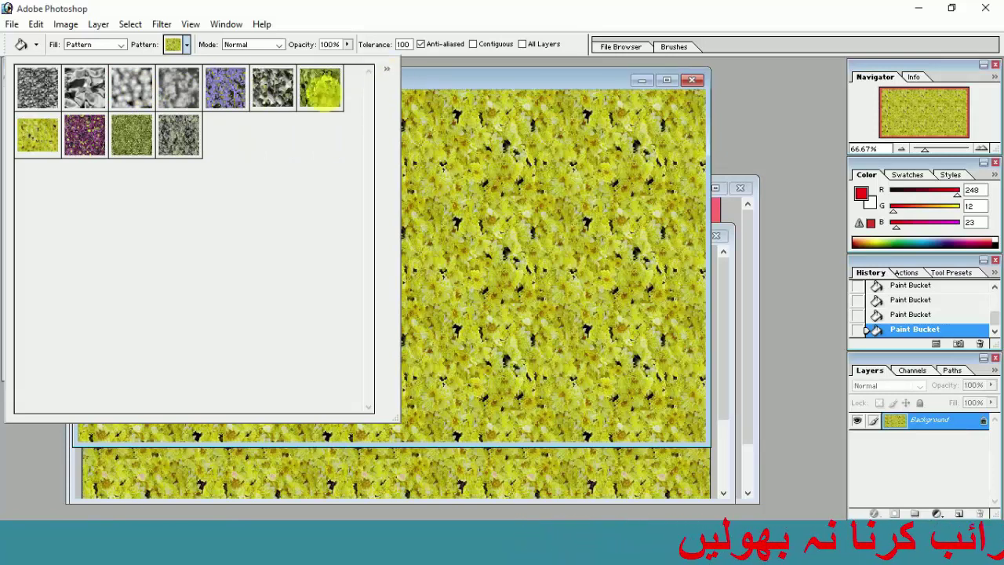
{"action": "left_click", "coordinate": [298, 100], "text": "alt"}
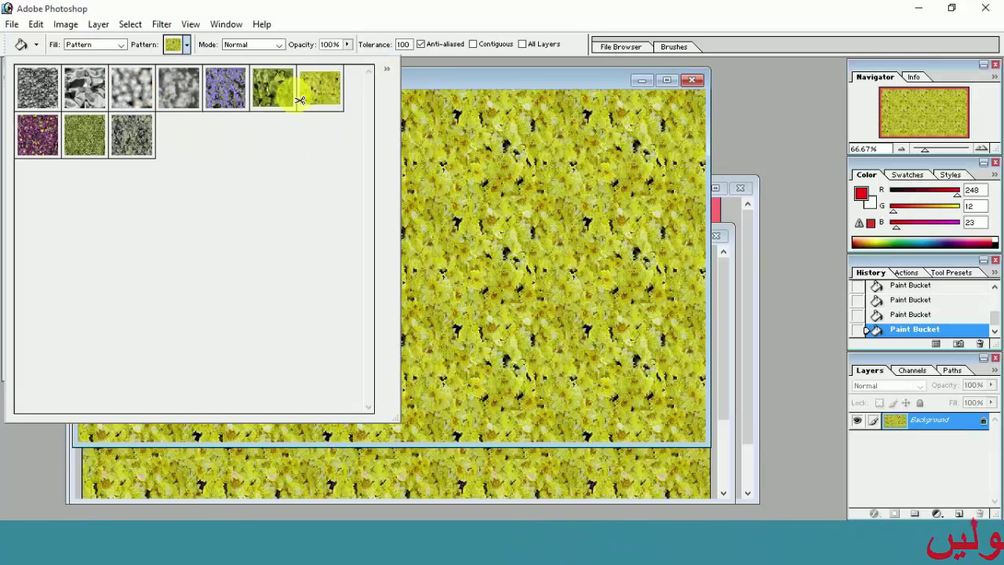
{"action": "left_click", "coordinate": [298, 99], "text": "alt"}
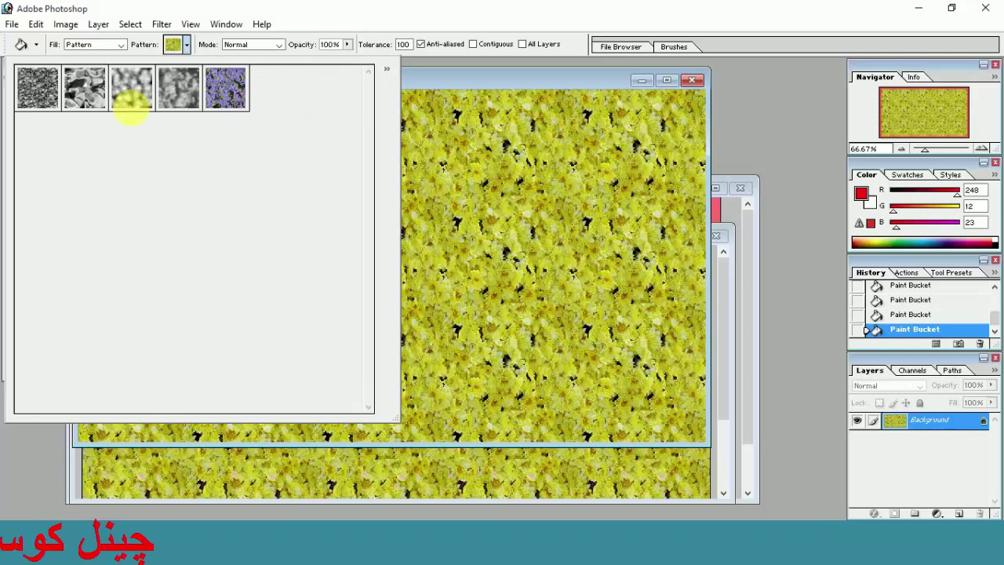
{"action": "left_click", "coordinate": [32, 79], "text": "alt"}
{"action": "left_click", "coordinate": [31, 78], "text": "alt"}
{"action": "left_click", "coordinate": [31, 78], "text": "alt"}
{"action": "left_click", "coordinate": [32, 79], "text": "alt"}
{"action": "left_click", "coordinate": [31, 79], "text": "alt"}
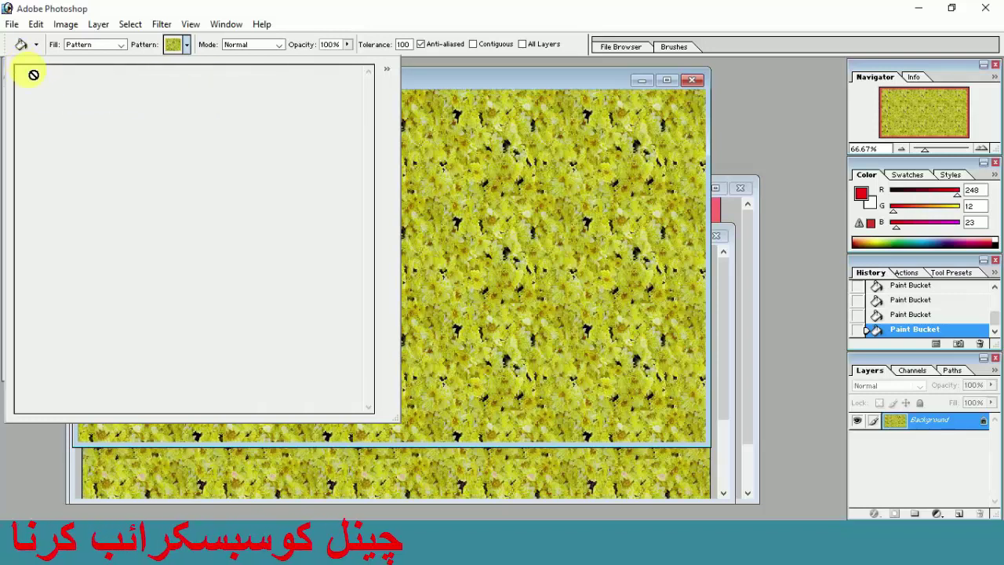
Restore the default pattern set and close the pattern picker
{"action": "left_click", "coordinate": [391, 67]}
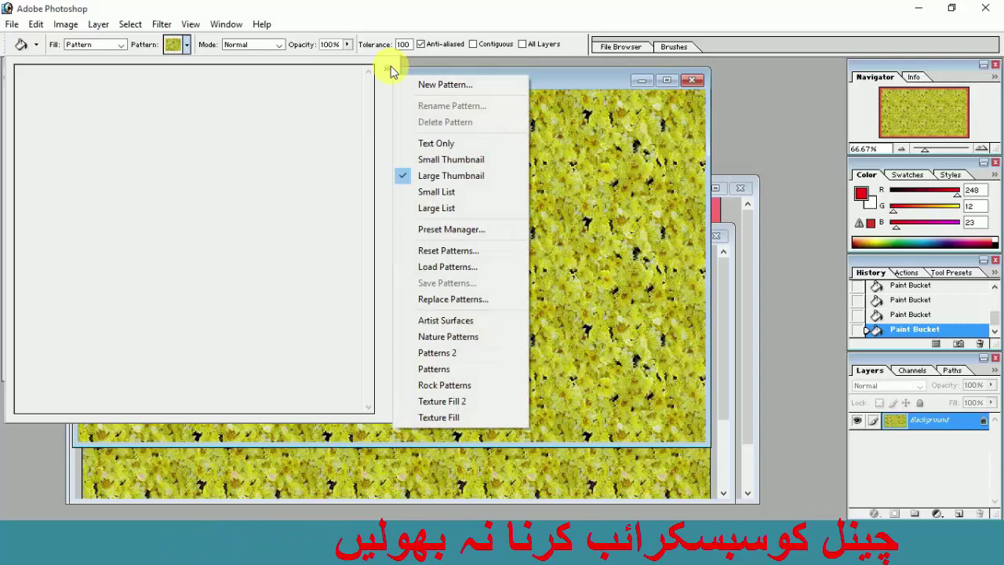
{"action": "left_click", "coordinate": [449, 251]}
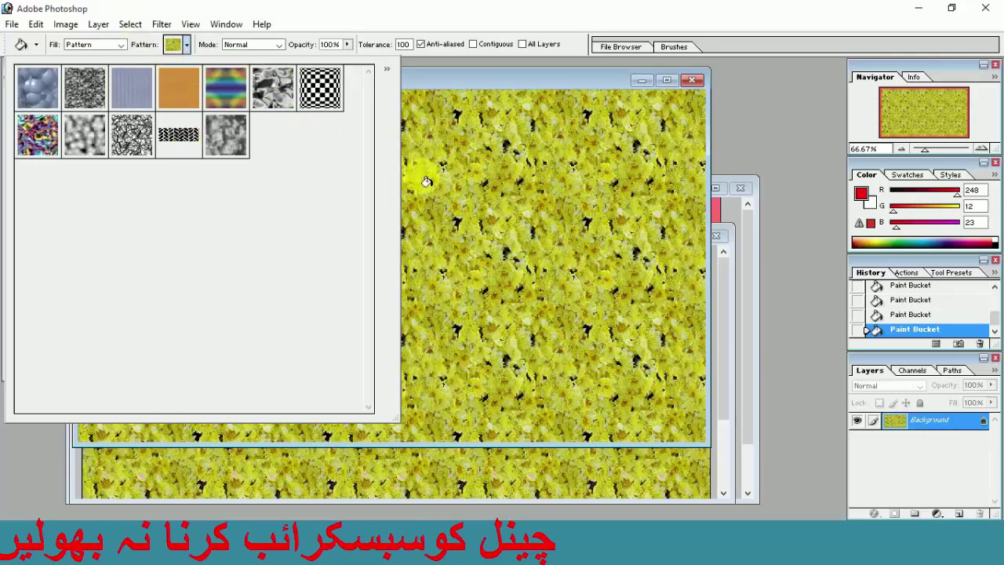
{"action": "left_click", "coordinate": [490, 82]}
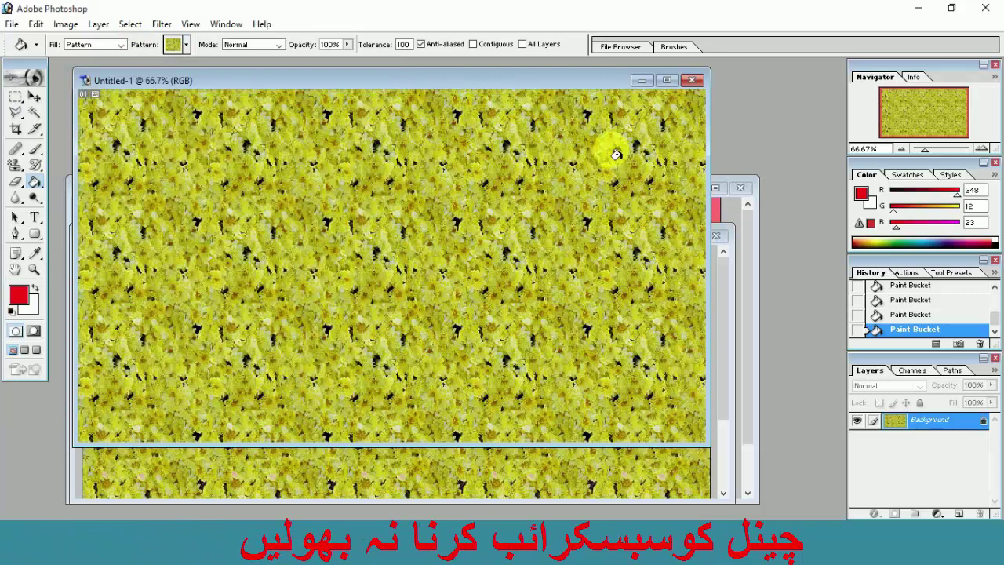
Close Untitled-1, Untitled-3 and Untitled-2, discarding changes to each
{"action": "left_click", "coordinate": [691, 81]}
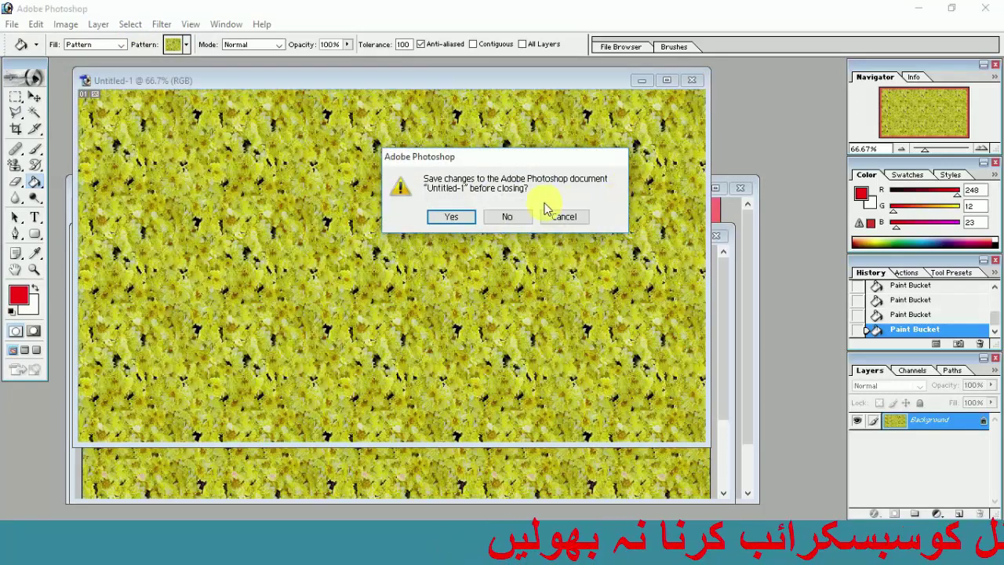
{"action": "left_click", "coordinate": [526, 222]}
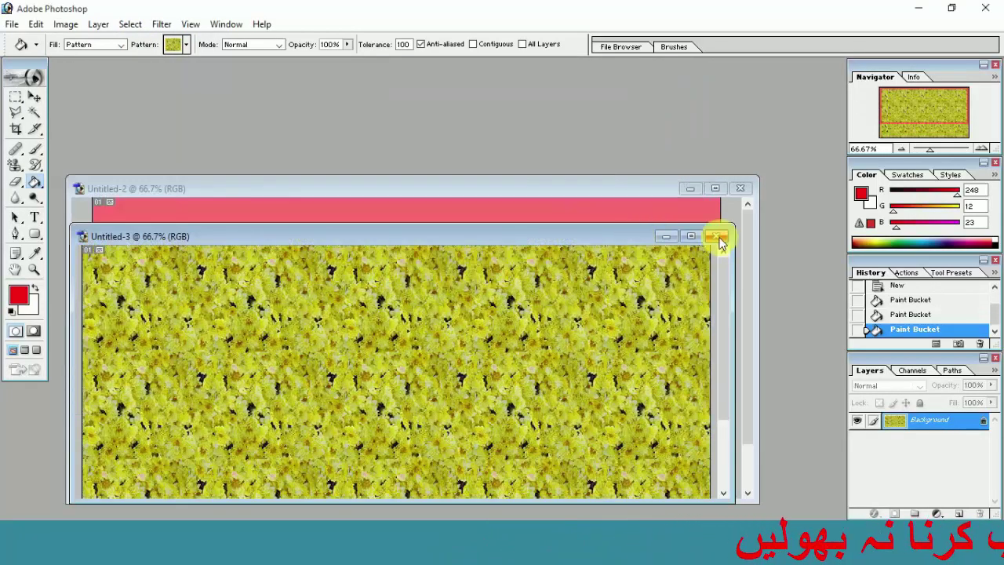
{"action": "left_click", "coordinate": [717, 238]}
{"action": "left_click", "coordinate": [515, 220]}
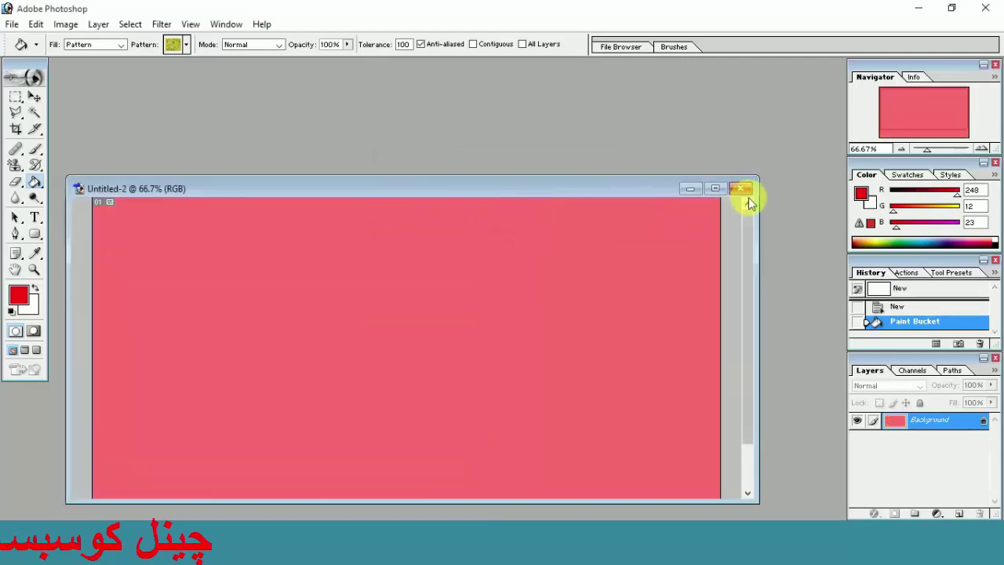
{"action": "left_click", "coordinate": [742, 190]}
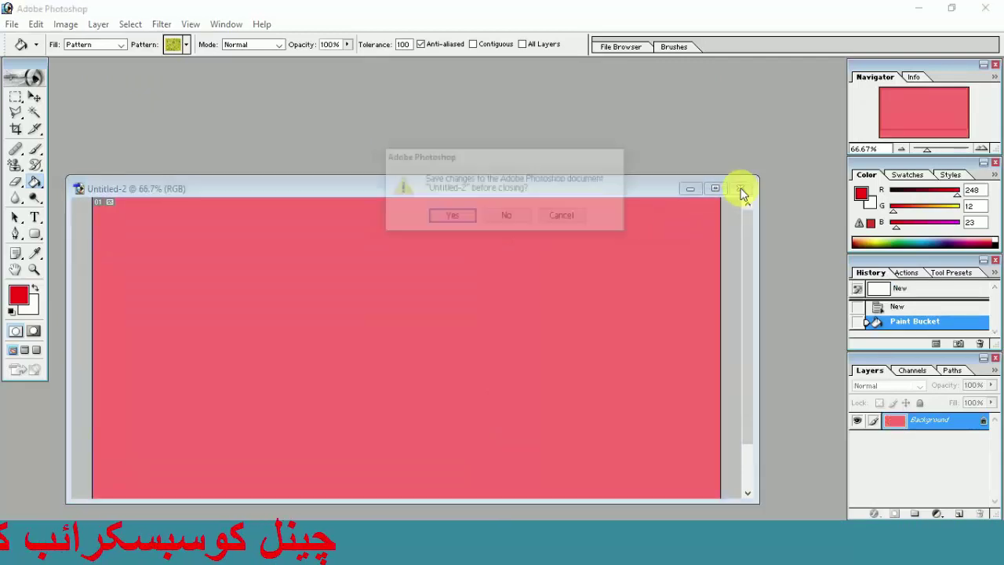
{"action": "left_click", "coordinate": [502, 219]}
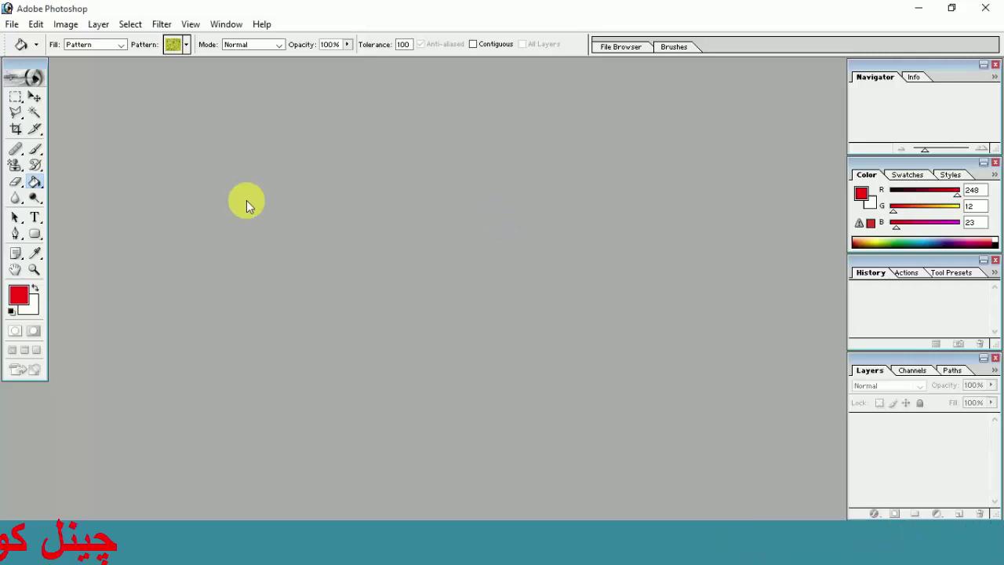
Create a blank 1280×720 HDTV document and nudge its window slightly
{"action": "key", "text": "ctrl+n"}
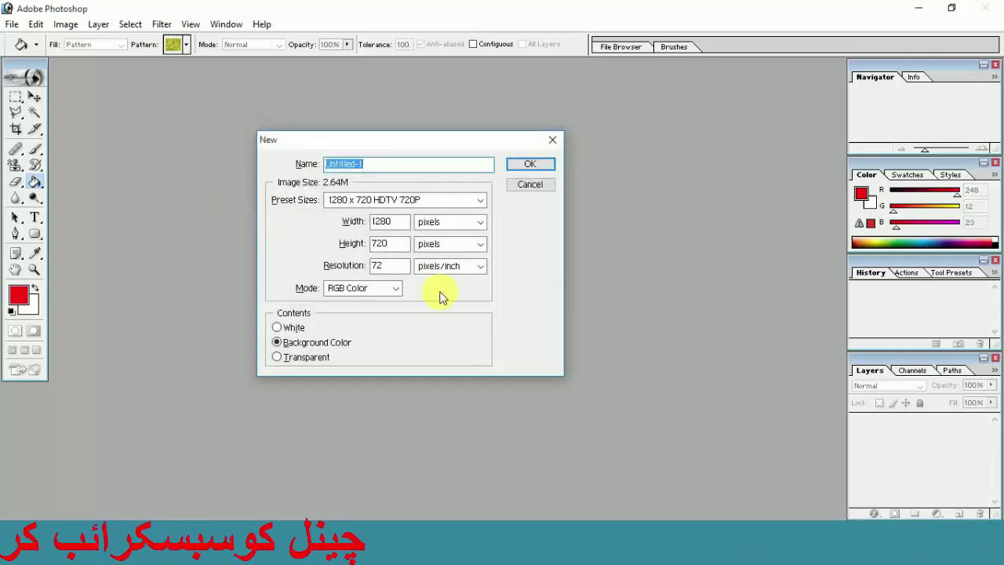
{"action": "left_click", "coordinate": [522, 166]}
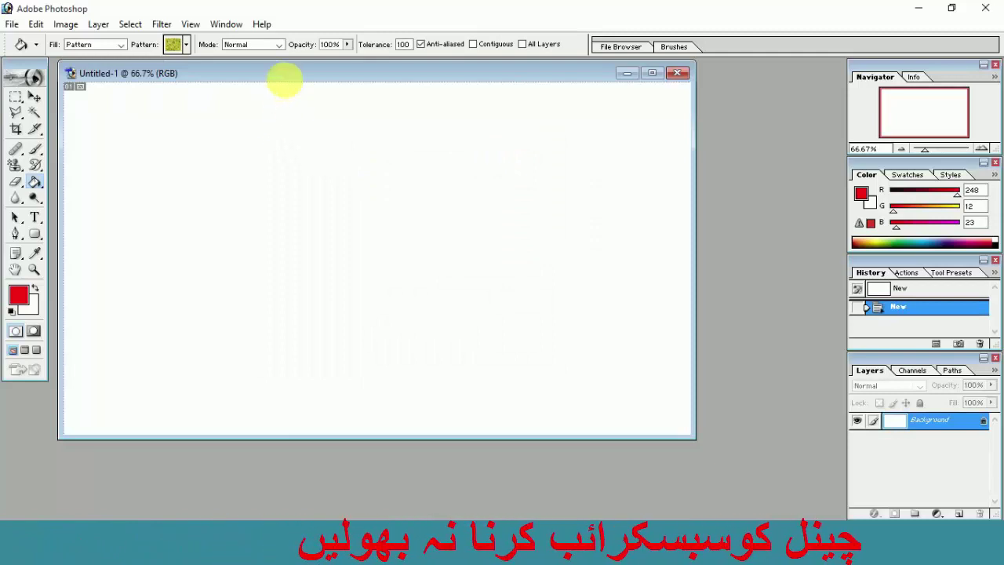
{"action": "left_click_drag", "start_coordinate": [284, 80], "coordinate": [294, 90]}
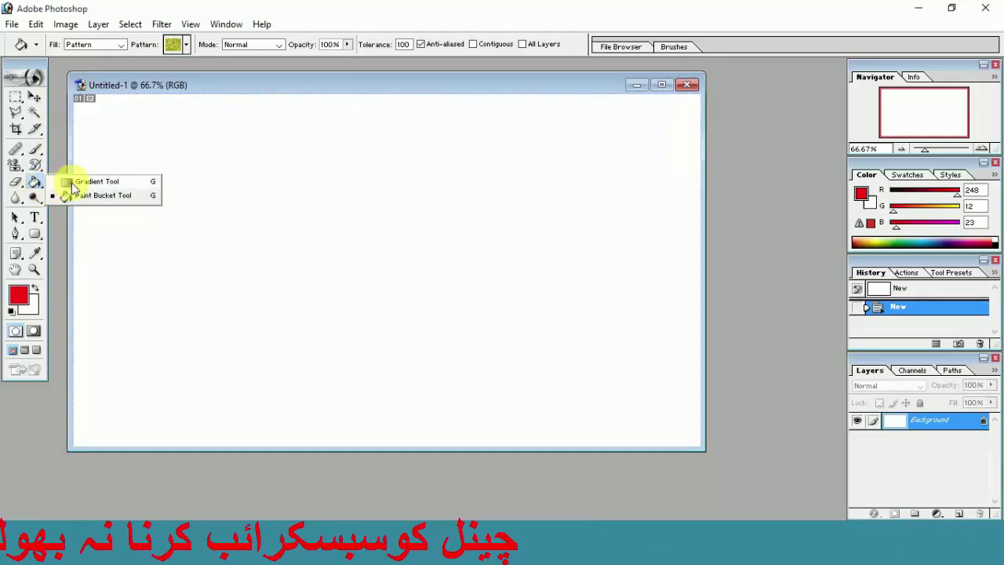
Activate the Gradient tool with the Black, White preset as the current gradient
{"action": "left_click", "coordinate": [72, 182]}
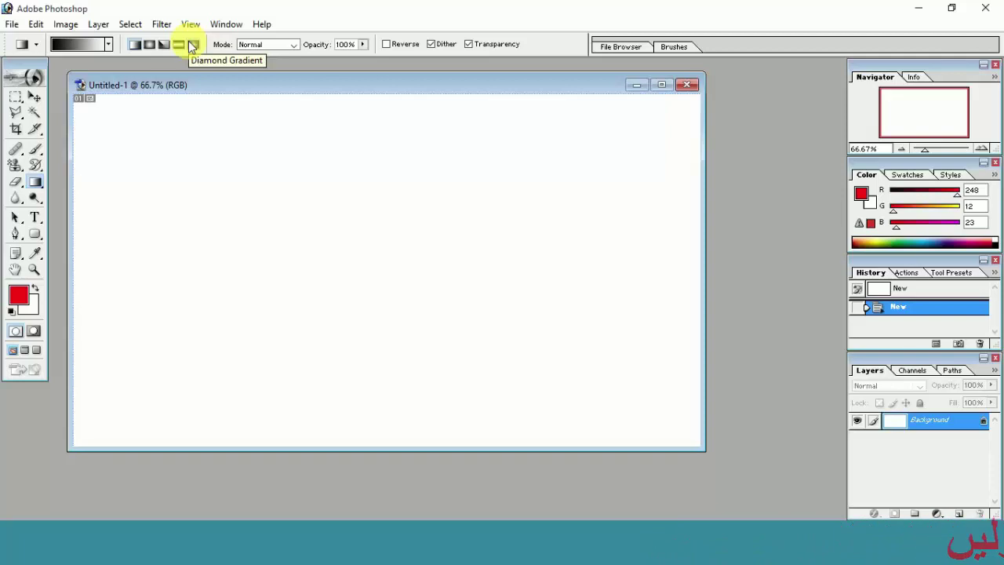
{"action": "left_click", "coordinate": [98, 45]}
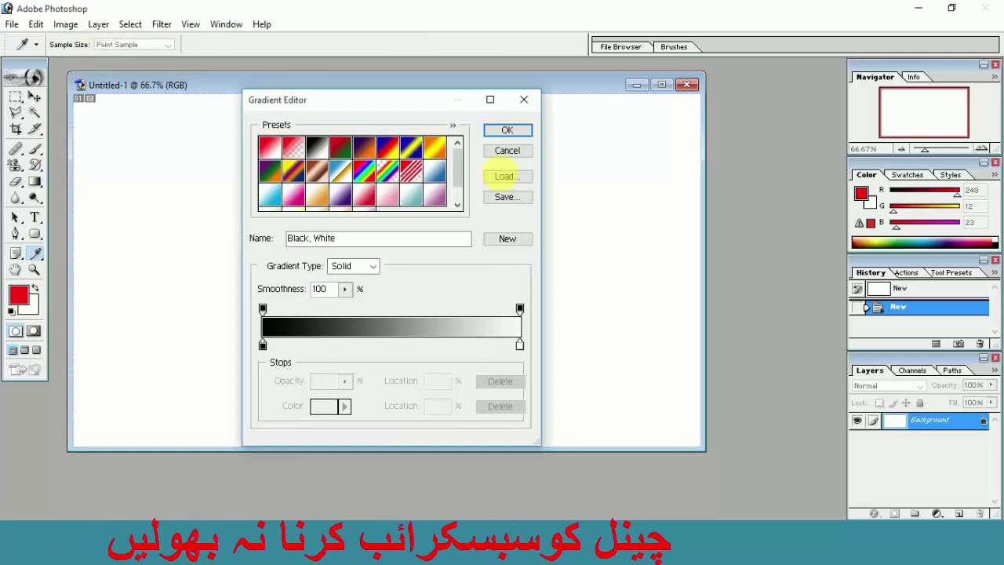
{"action": "left_click", "coordinate": [507, 150]}
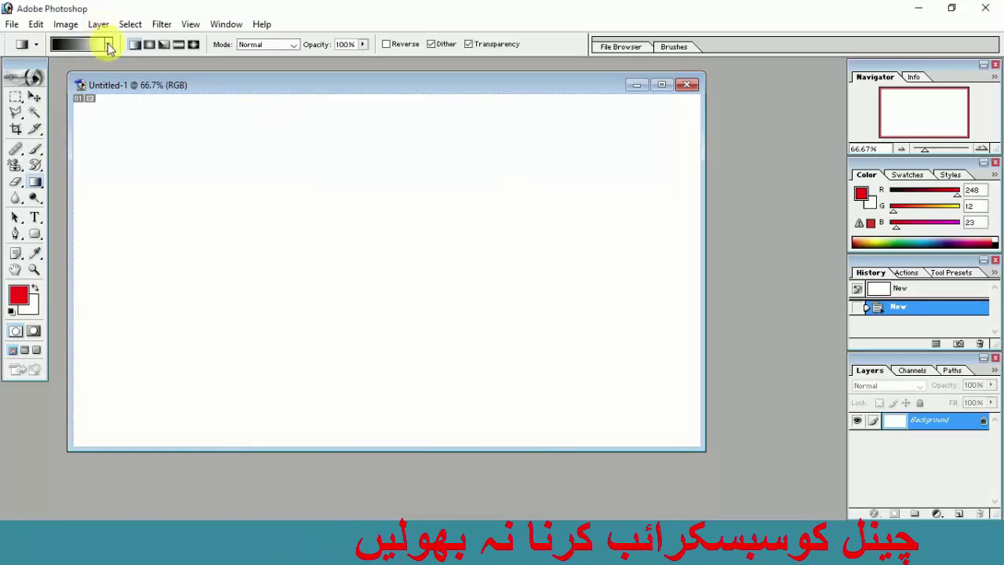
{"action": "left_click", "coordinate": [108, 44]}
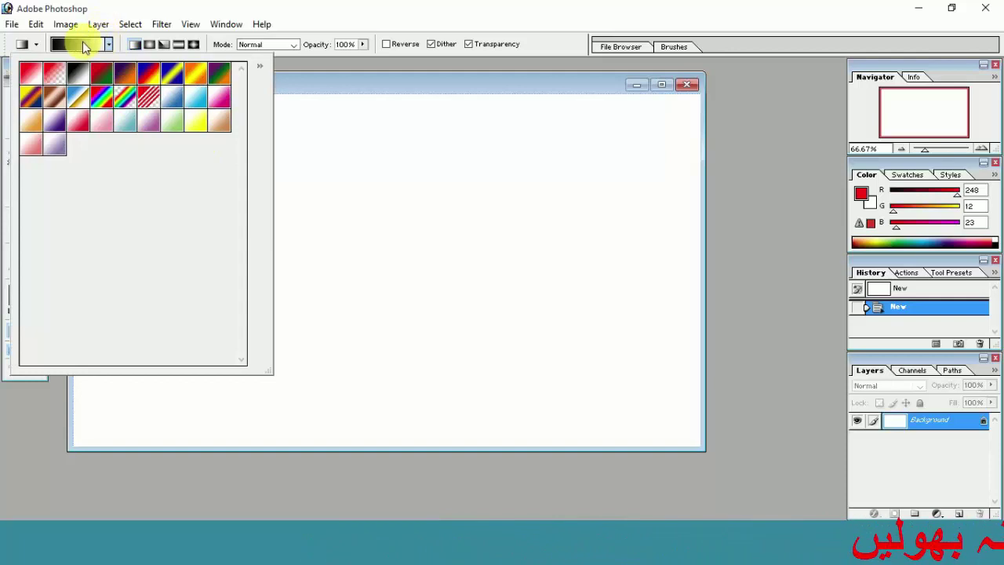
{"action": "double_click", "coordinate": [82, 75]}
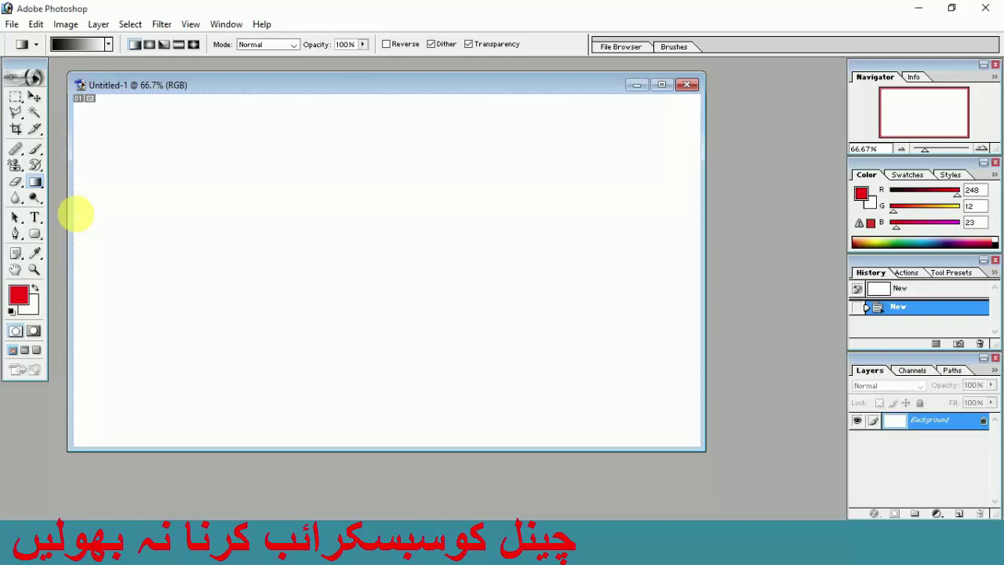
Try linear black-to-white fills, then draw a radial gradient leaving a soft black spot
{"action": "left_click_drag", "start_coordinate": [76, 213], "coordinate": [614, 215]}
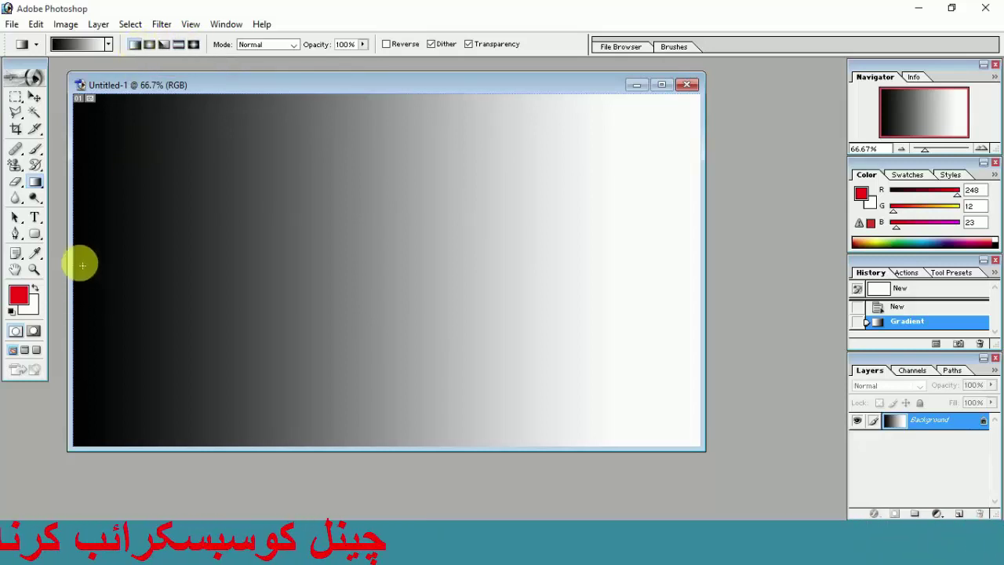
{"action": "left_click_drag", "start_coordinate": [331, 100], "coordinate": [329, 370]}
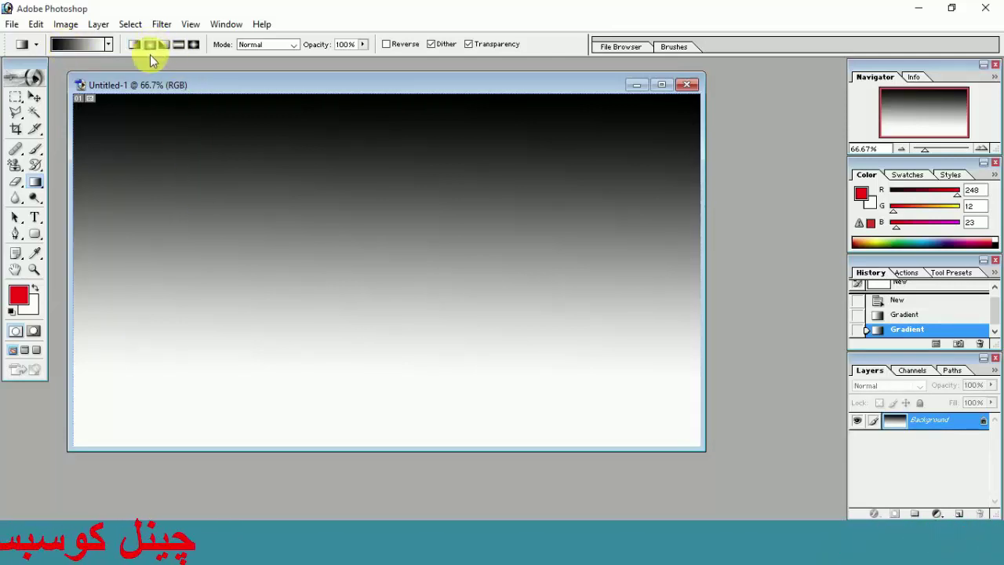
{"action": "left_click_drag", "start_coordinate": [179, 265], "coordinate": [219, 297]}
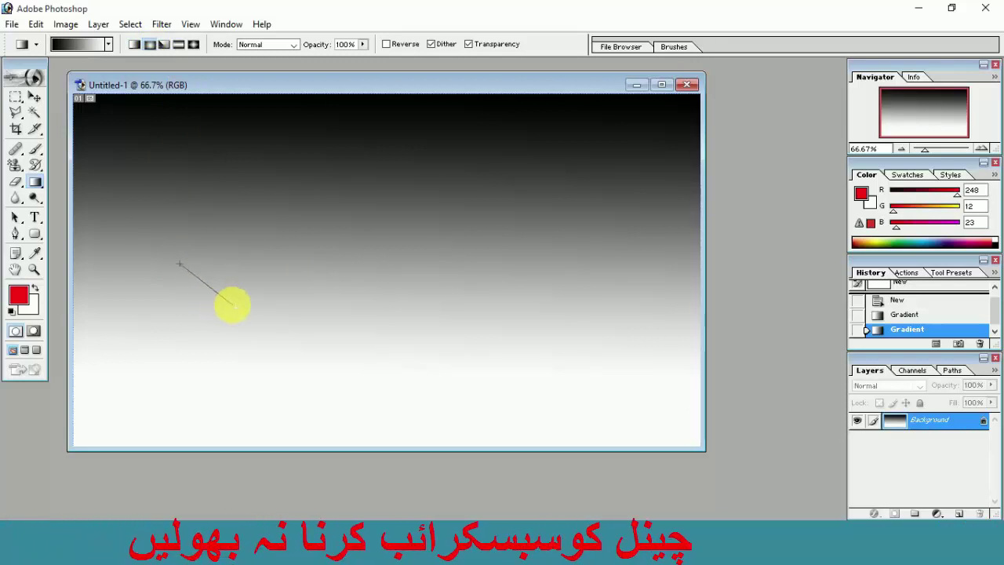
{"action": "left_click_drag", "start_coordinate": [219, 296], "coordinate": [219, 298]}
{"action": "left_click_drag", "start_coordinate": [338, 260], "coordinate": [415, 297]}
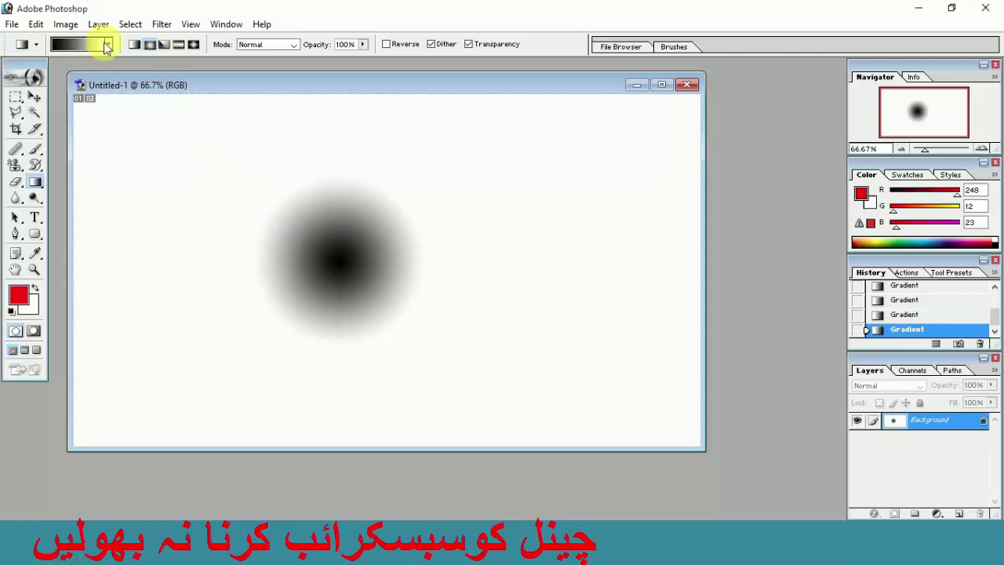
Load the Red, Green preset in the Gradient Editor and confirm it as current
{"action": "left_click", "coordinate": [74, 44]}
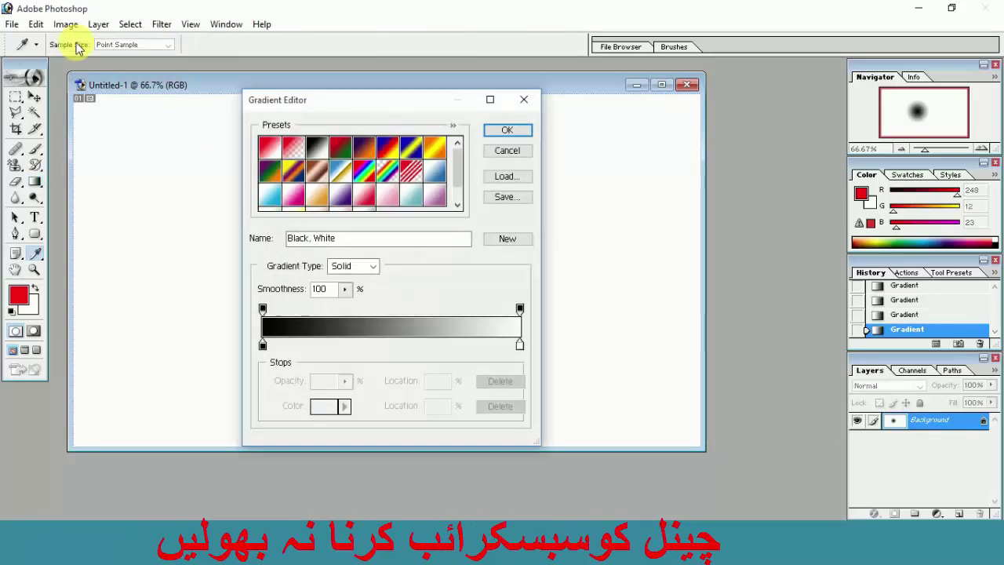
{"action": "double_click", "coordinate": [364, 170]}
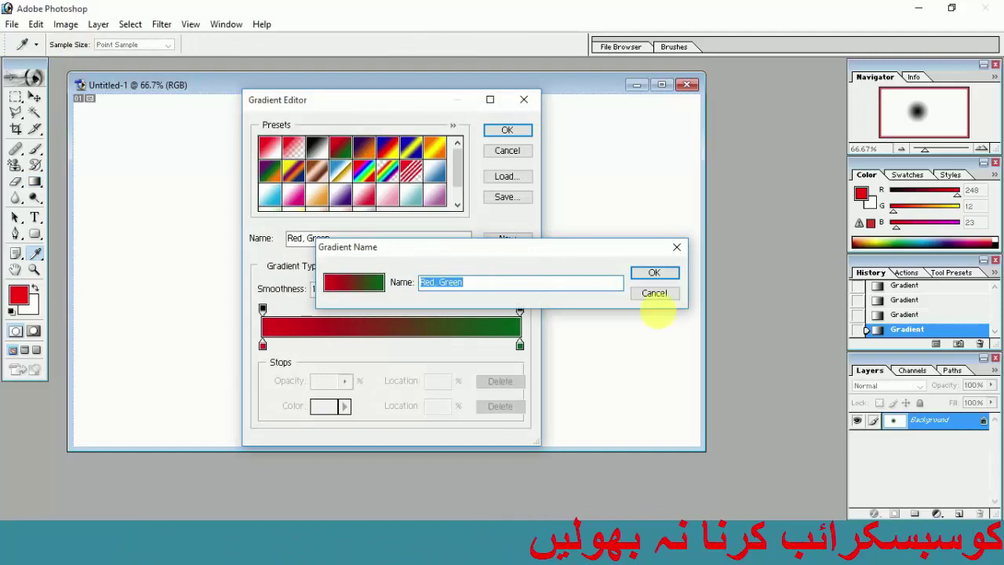
{"action": "left_click", "coordinate": [654, 275]}
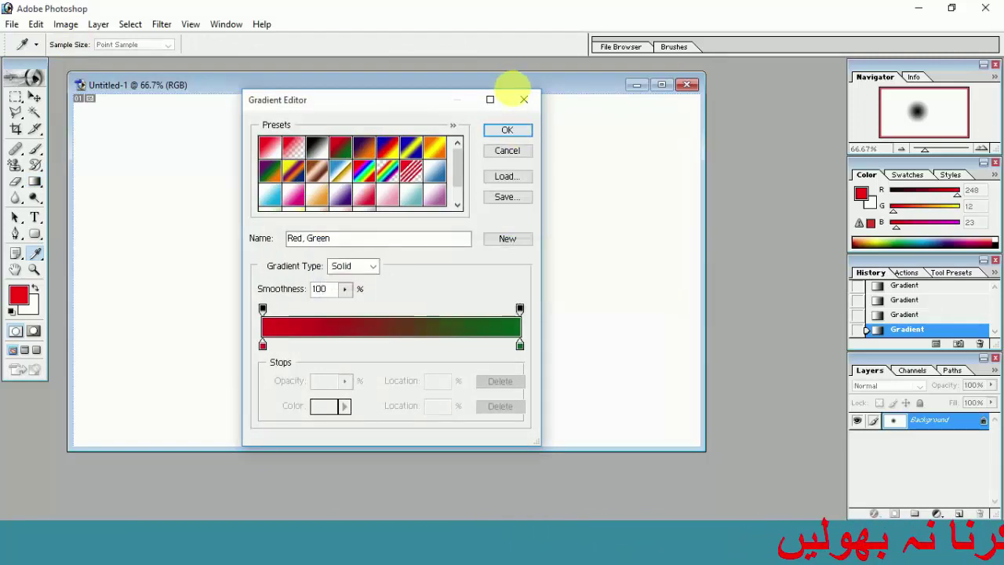
{"action": "left_click", "coordinate": [523, 98]}
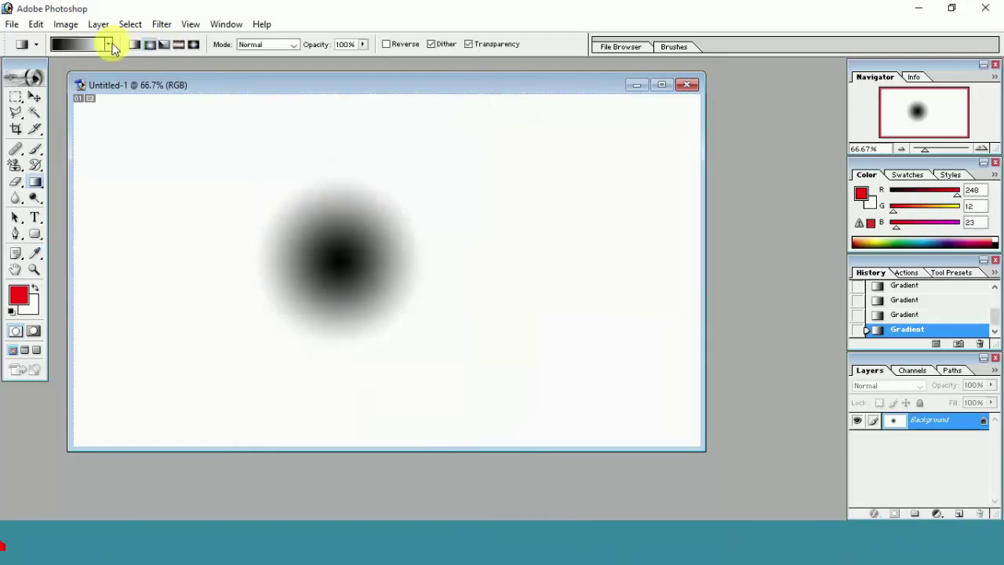
{"action": "left_click", "coordinate": [109, 44]}
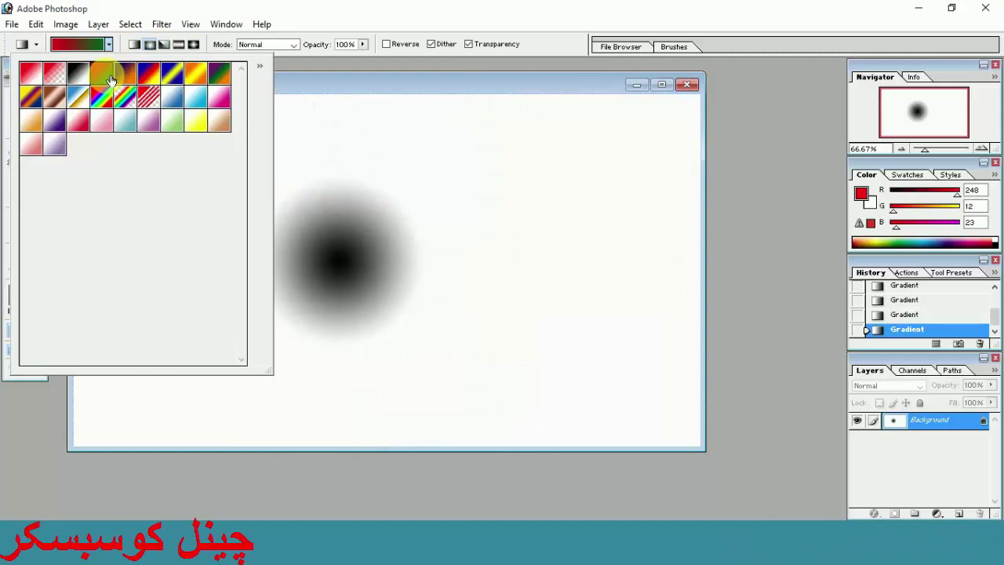
{"action": "key", "text": "Escape"}
Draw several red-to-green radial gradients, ending with a large one
{"action": "left_click_drag", "start_coordinate": [206, 165], "coordinate": [214, 196]}
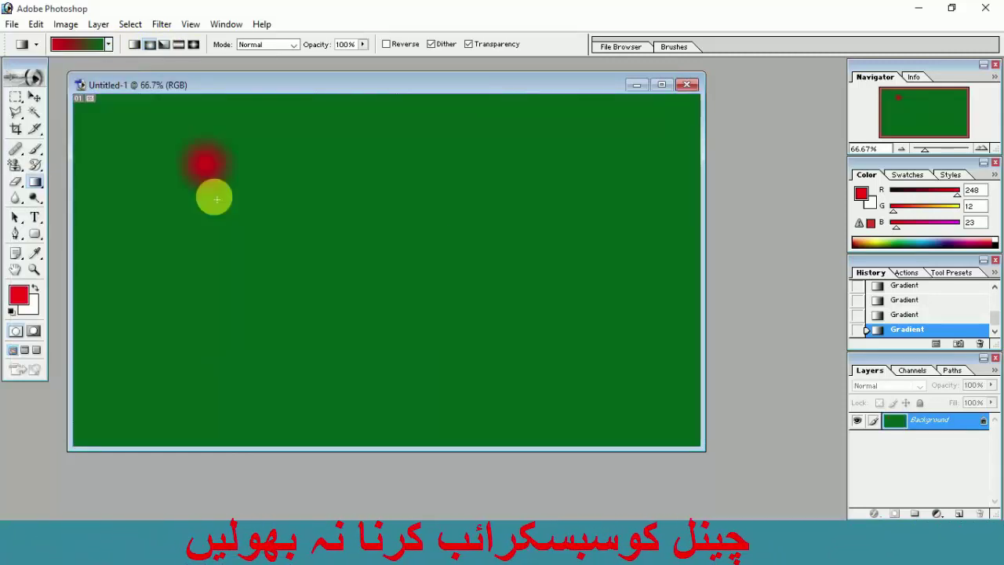
{"action": "left_click_drag", "start_coordinate": [246, 230], "coordinate": [282, 271]}
{"action": "mouse_move", "coordinate": [312, 214]}
{"action": "left_mouse_down"}
{"action": "mouse_move", "coordinate": [535, 303]}
{"action": "mouse_move", "coordinate": [562, 347]}
{"action": "left_mouse_up"}
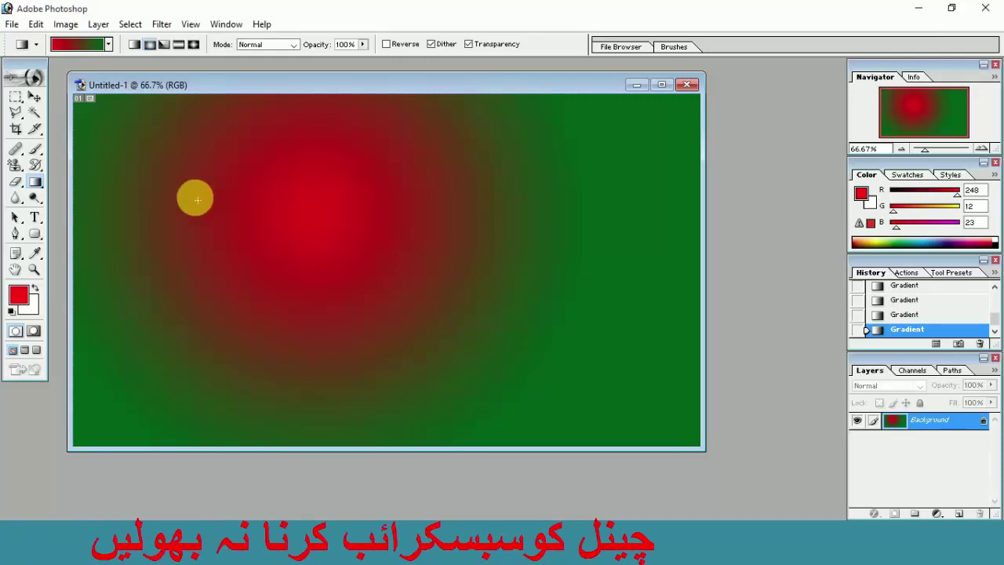
Switch to Angle style and sweep a red-green angle gradient toward the upper right
{"action": "left_click", "coordinate": [163, 45]}
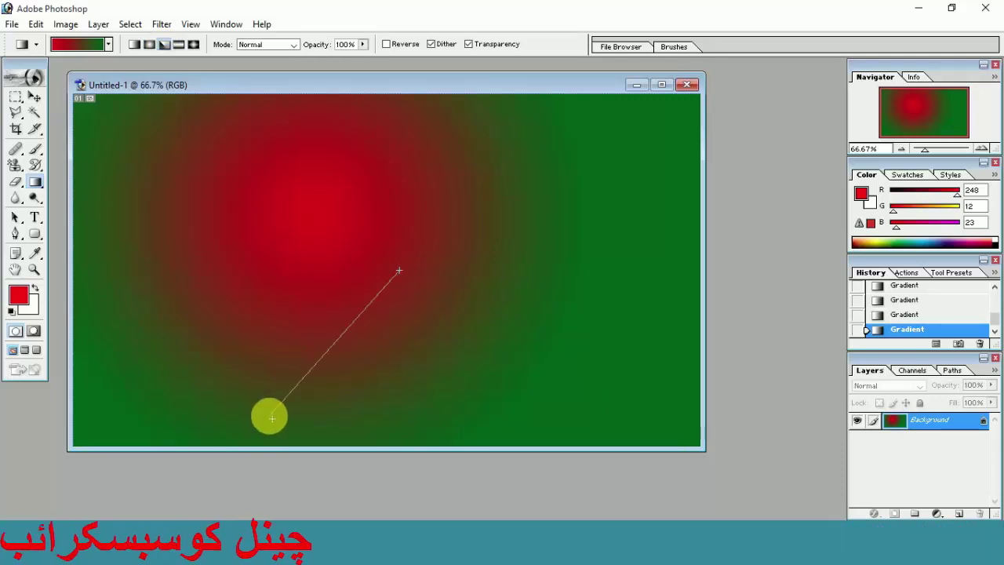
{"action": "left_click_drag", "start_coordinate": [314, 407], "coordinate": [241, 435]}
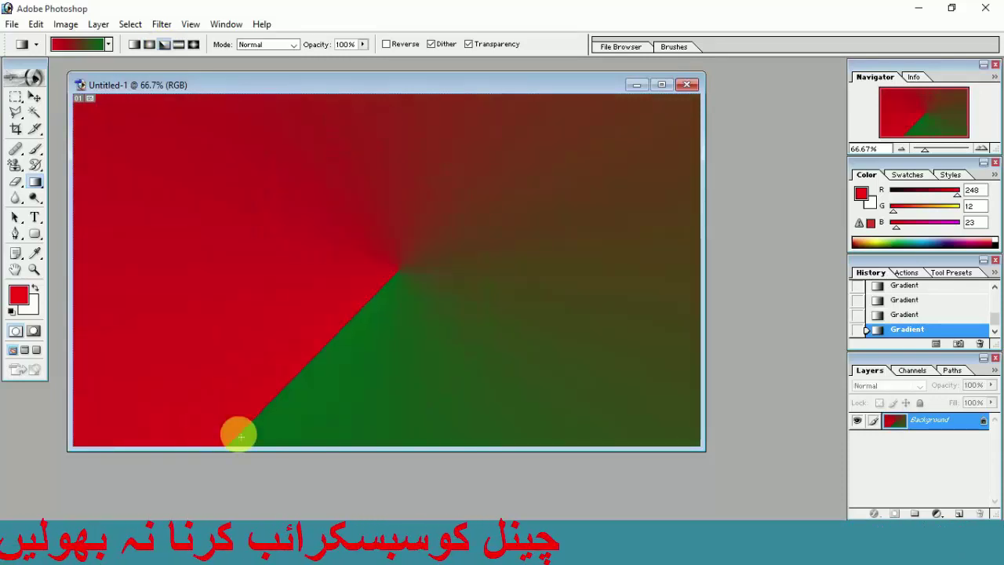
{"action": "left_click_drag", "start_coordinate": [406, 248], "coordinate": [565, 112]}
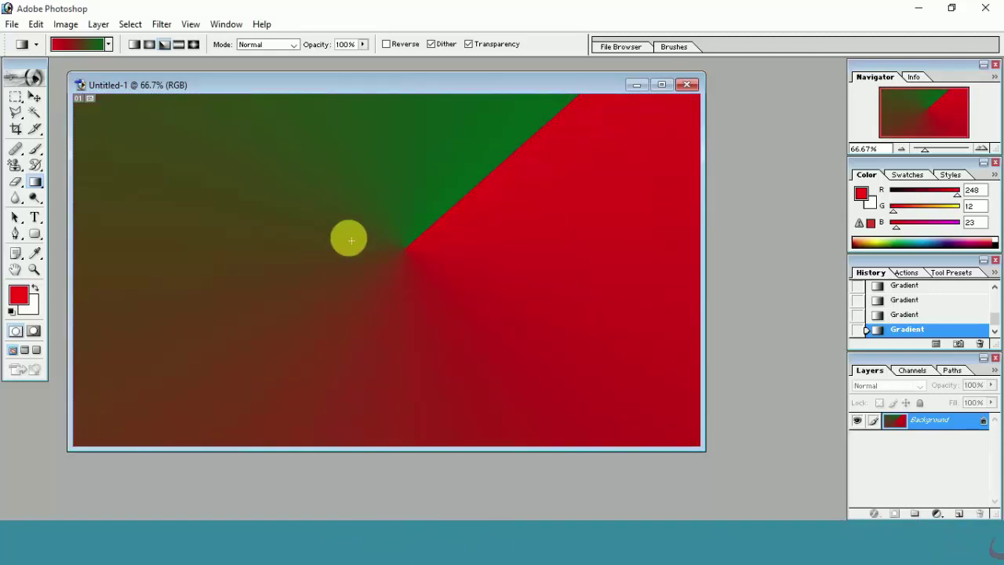
{"action": "left_click", "coordinate": [108, 45]}
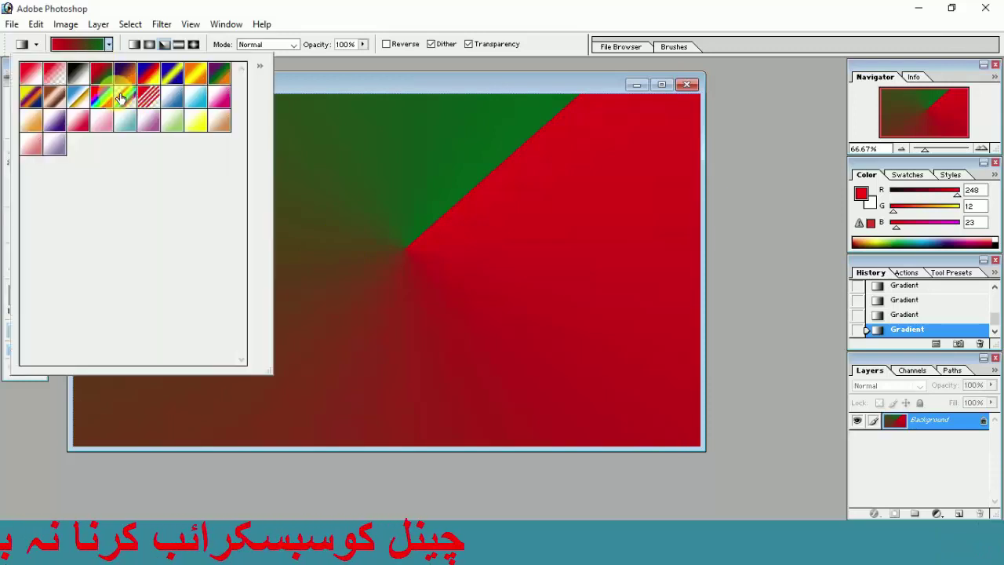
Choose the rainbow spectrum preset and draw an angle gradient from the canvas centre
{"action": "double_click", "coordinate": [108, 97]}
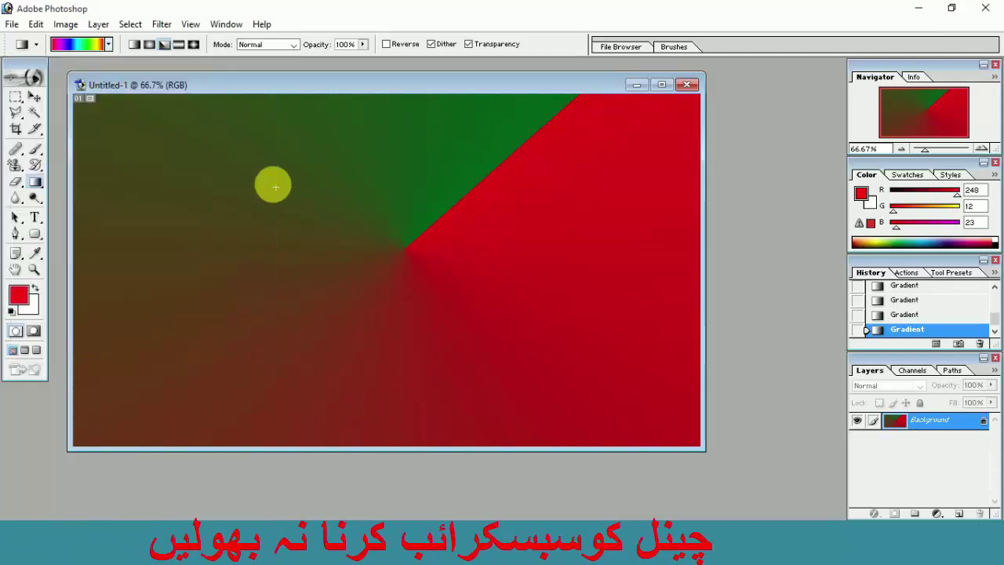
{"action": "mouse_move", "coordinate": [376, 255]}
{"action": "left_mouse_down"}
{"action": "mouse_move", "coordinate": [427, 318]}
{"action": "mouse_move", "coordinate": [338, 394]}
{"action": "left_mouse_up"}
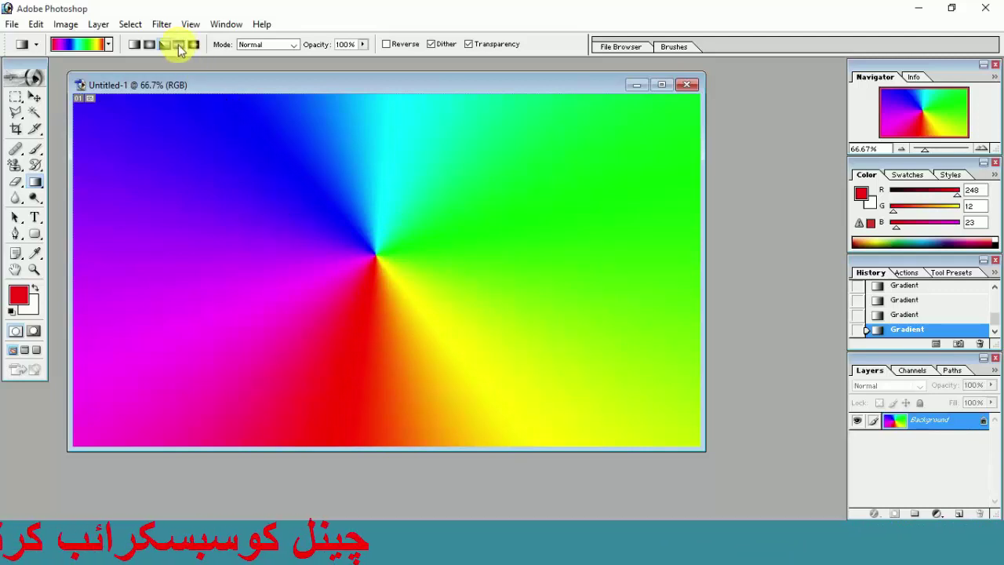
{"action": "left_click", "coordinate": [109, 45]}
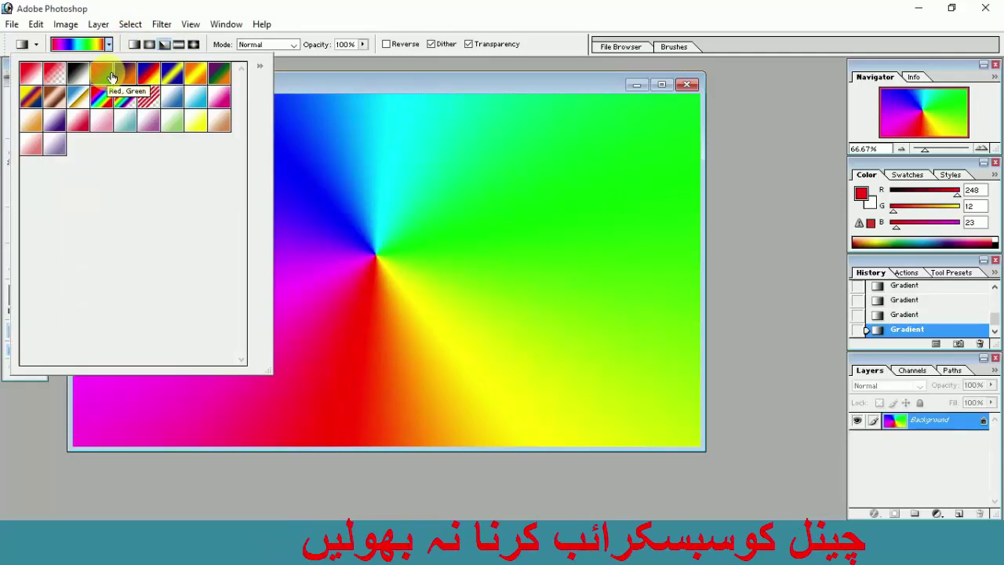
Pick the red-to-white preset and fill the canvas with a red angle gradient
{"action": "double_click", "coordinate": [30, 73]}
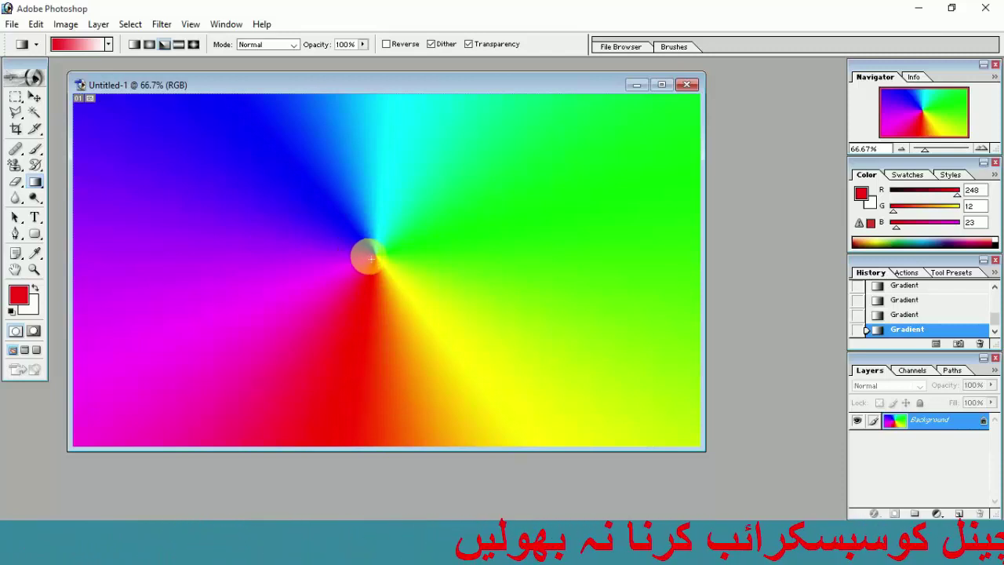
{"action": "left_click_drag", "start_coordinate": [369, 257], "coordinate": [410, 256]}
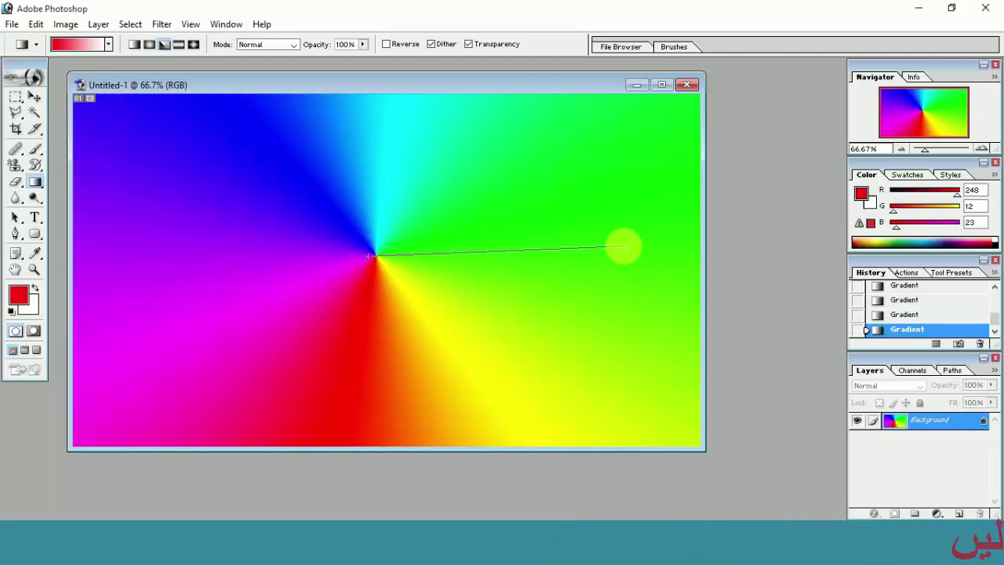
{"action": "left_click_drag", "start_coordinate": [644, 257], "coordinate": [646, 257]}
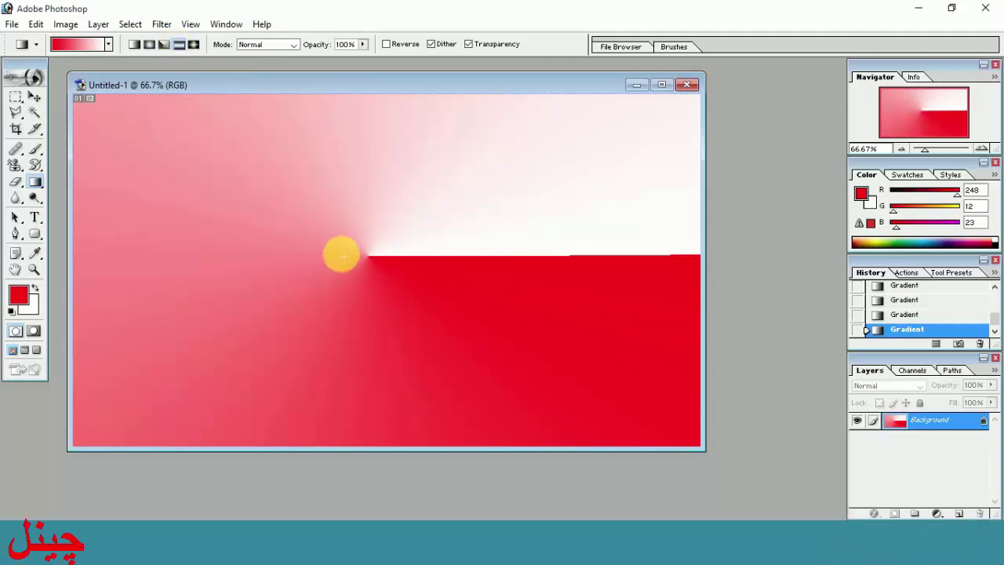
Redraw it as a reflected gradient forming a horizontal red band
{"action": "left_click_drag", "start_coordinate": [499, 249], "coordinate": [745, 245]}
{"action": "left_click_drag", "start_coordinate": [475, 250], "coordinate": [445, 271]}
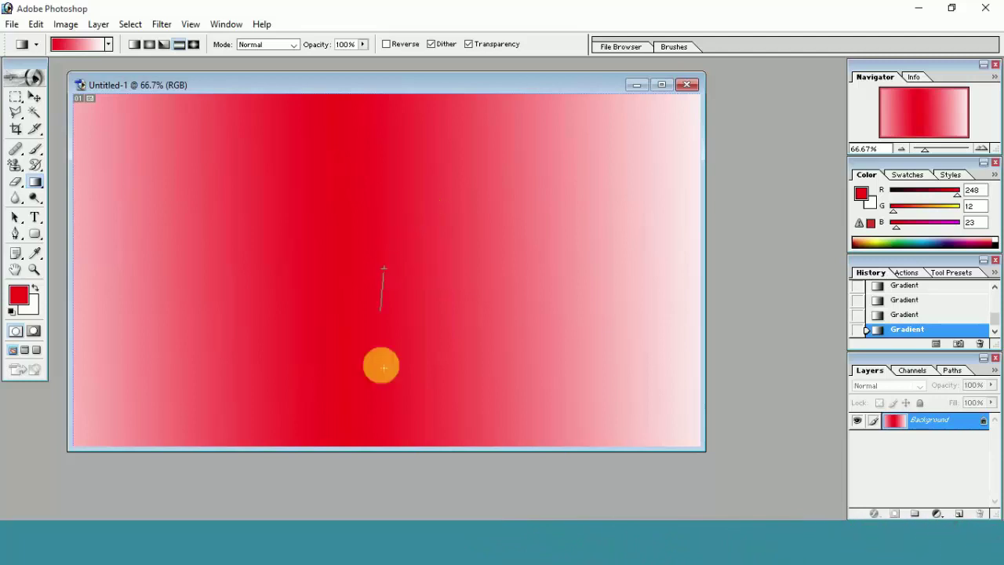
{"action": "left_click_drag", "start_coordinate": [386, 414], "coordinate": [386, 414]}
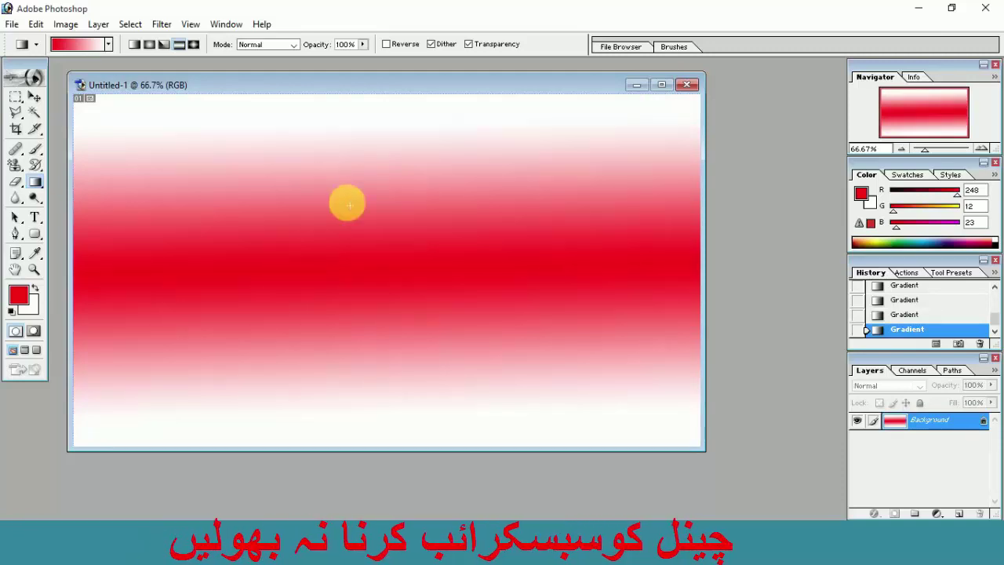
Switch to Diamond style and redraw red diamond gradients around the canvas, ending small at upper left
{"action": "left_click", "coordinate": [195, 47]}
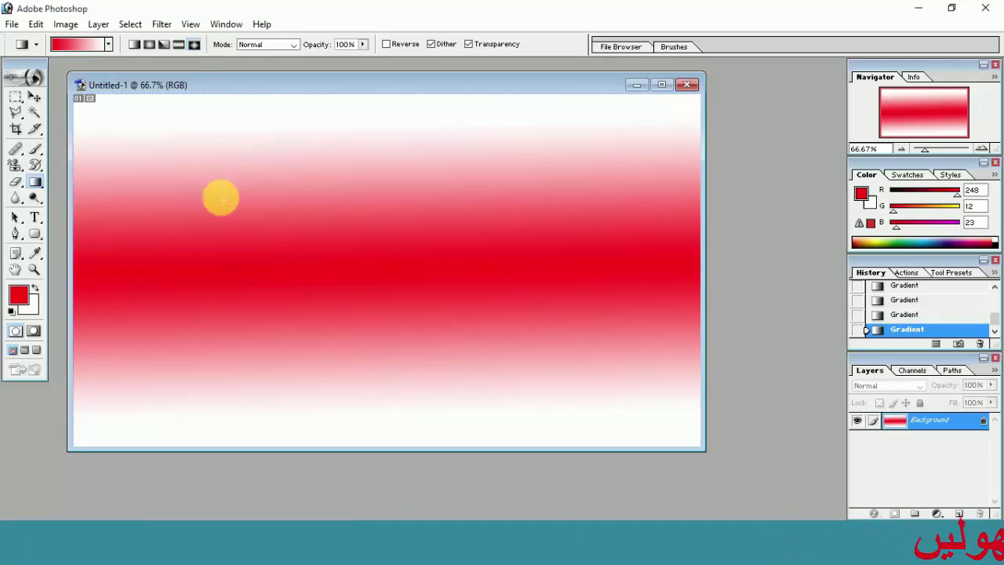
{"action": "mouse_move", "coordinate": [219, 196]}
{"action": "left_mouse_down"}
{"action": "mouse_move", "coordinate": [363, 233]}
{"action": "mouse_move", "coordinate": [456, 287]}
{"action": "left_mouse_up"}
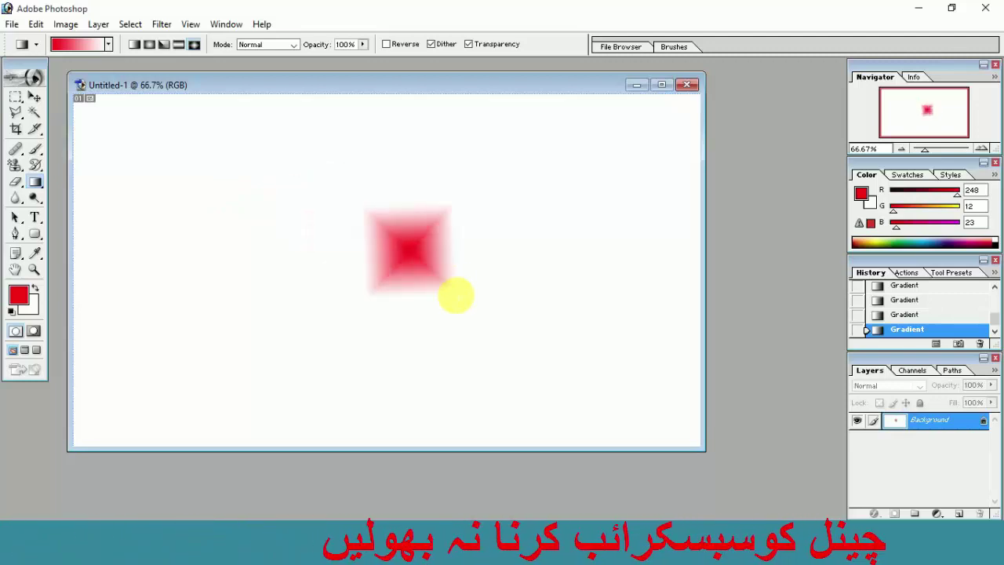
{"action": "left_click_drag", "start_coordinate": [83, 99], "coordinate": [131, 157]}
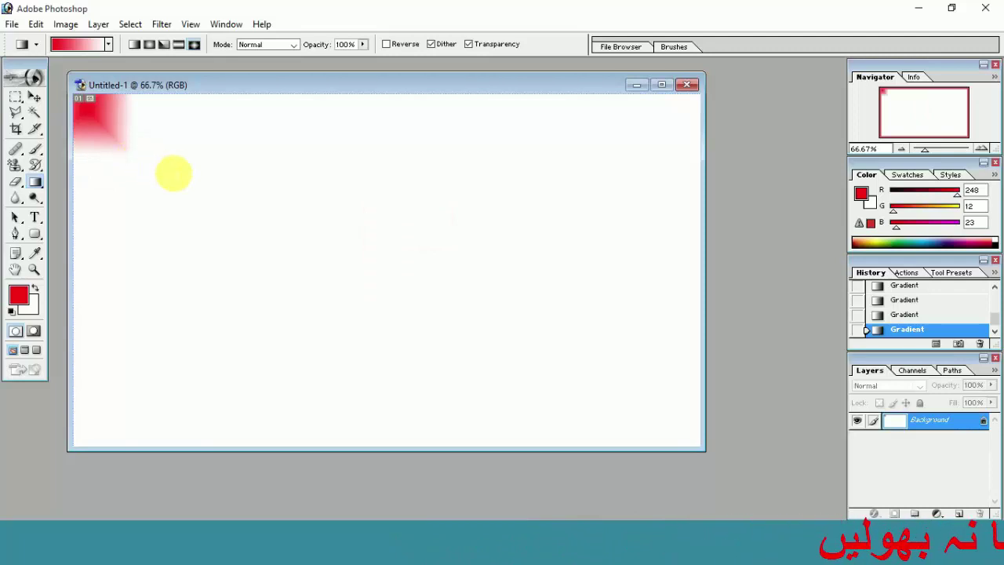
{"action": "left_click_drag", "start_coordinate": [257, 232], "coordinate": [256, 233]}
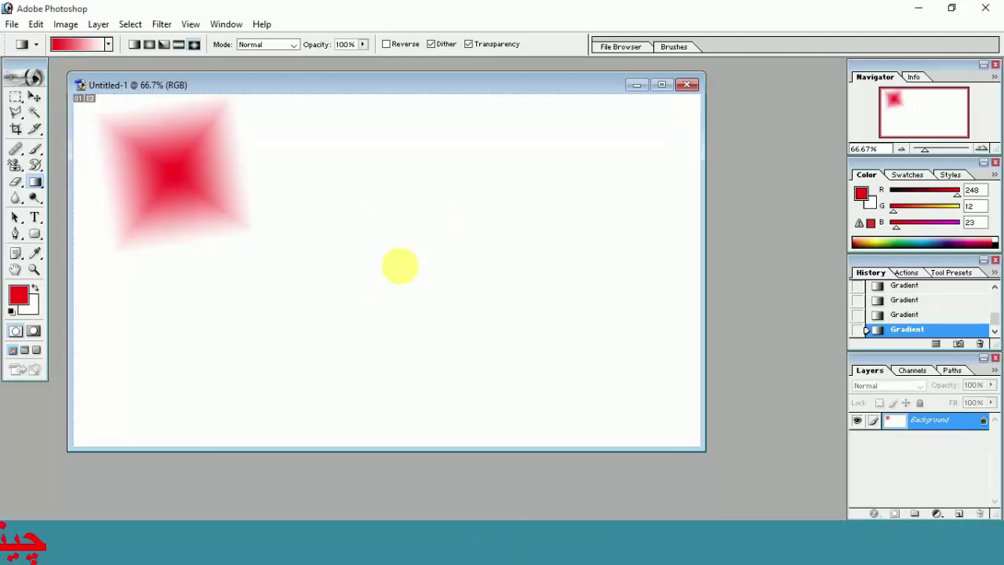
{"action": "left_click_drag", "start_coordinate": [400, 262], "coordinate": [503, 307]}
{"action": "left_click_drag", "start_coordinate": [613, 215], "coordinate": [682, 296]}
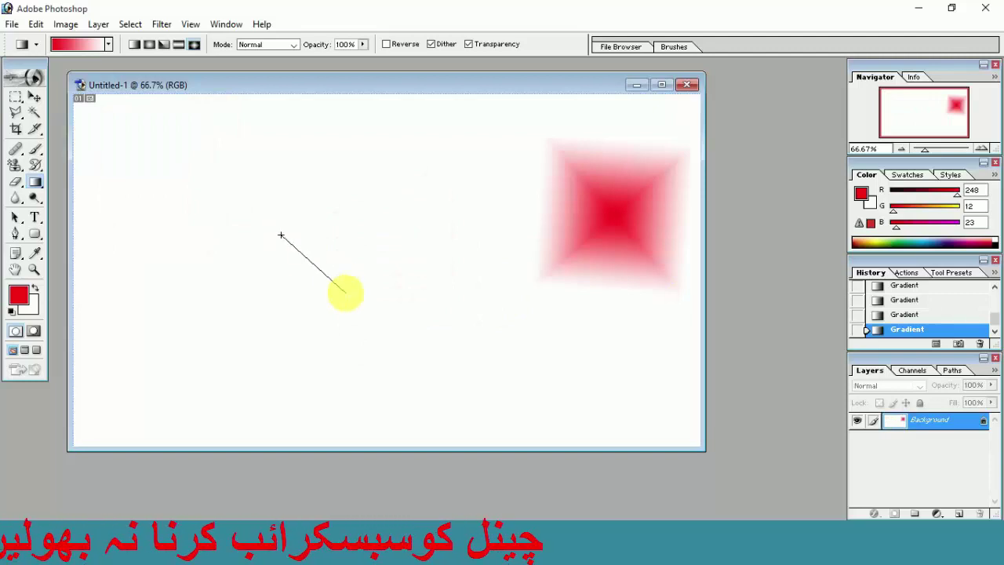
{"action": "left_click_drag", "start_coordinate": [281, 234], "coordinate": [343, 288]}
{"action": "mouse_move", "coordinate": [135, 321]}
{"action": "left_mouse_down"}
{"action": "mouse_move", "coordinate": [214, 369]}
{"action": "mouse_move", "coordinate": [269, 363]}
{"action": "left_mouse_up"}
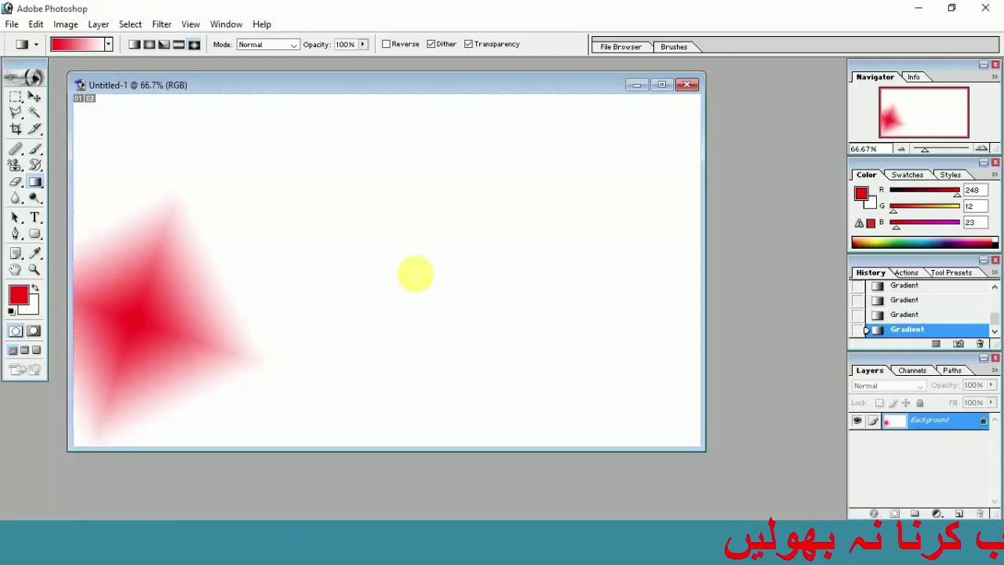
{"action": "left_click_drag", "start_coordinate": [516, 350], "coordinate": [517, 352]}
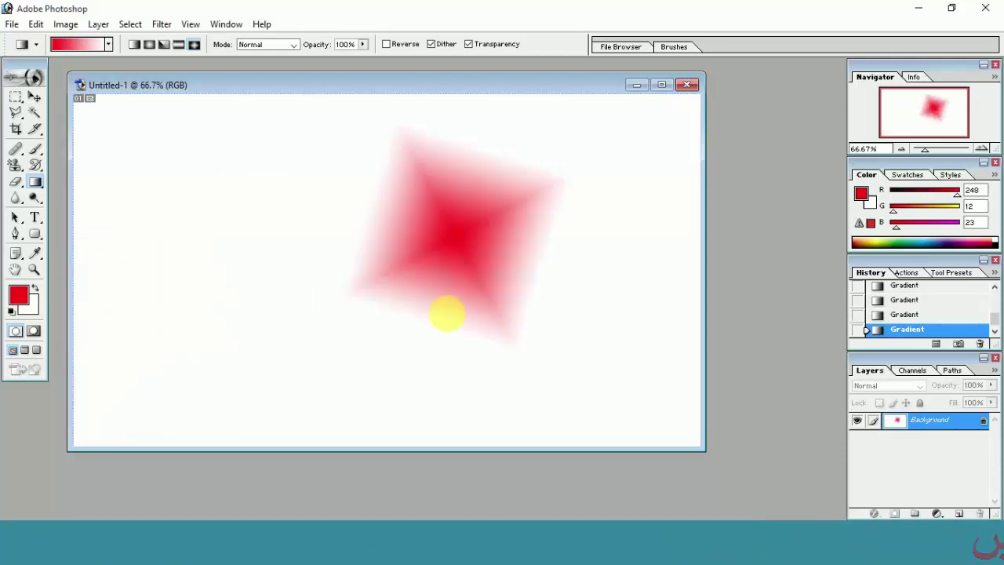
{"action": "left_click_drag", "start_coordinate": [229, 284], "coordinate": [229, 284]}
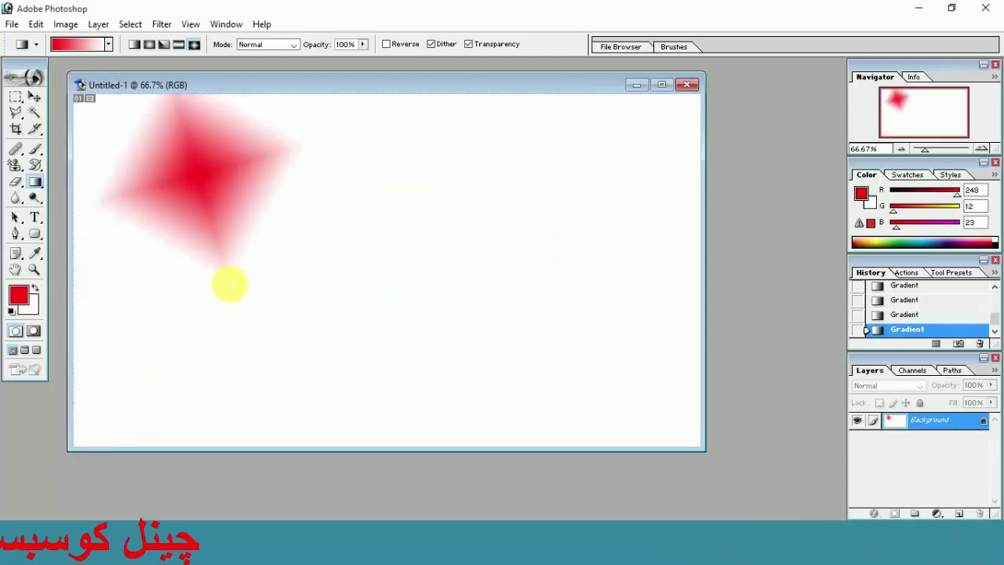
{"action": "left_click_drag", "start_coordinate": [327, 236], "coordinate": [381, 314]}
{"action": "left_click_drag", "start_coordinate": [146, 163], "coordinate": [155, 202]}
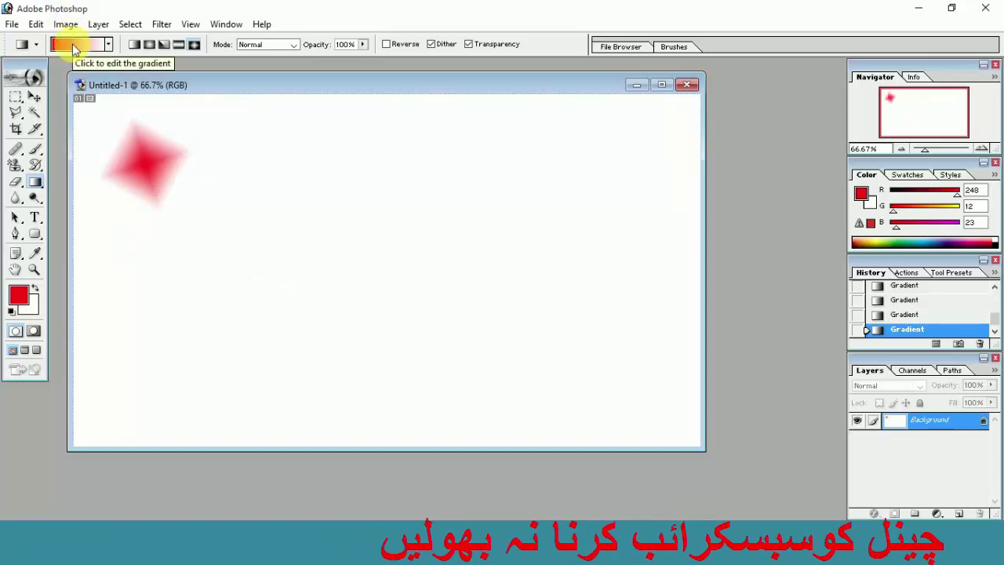
Inspect the red-to-white gradient in the Gradient Editor, close it unchanged, and show the presets
{"action": "left_click", "coordinate": [73, 47]}
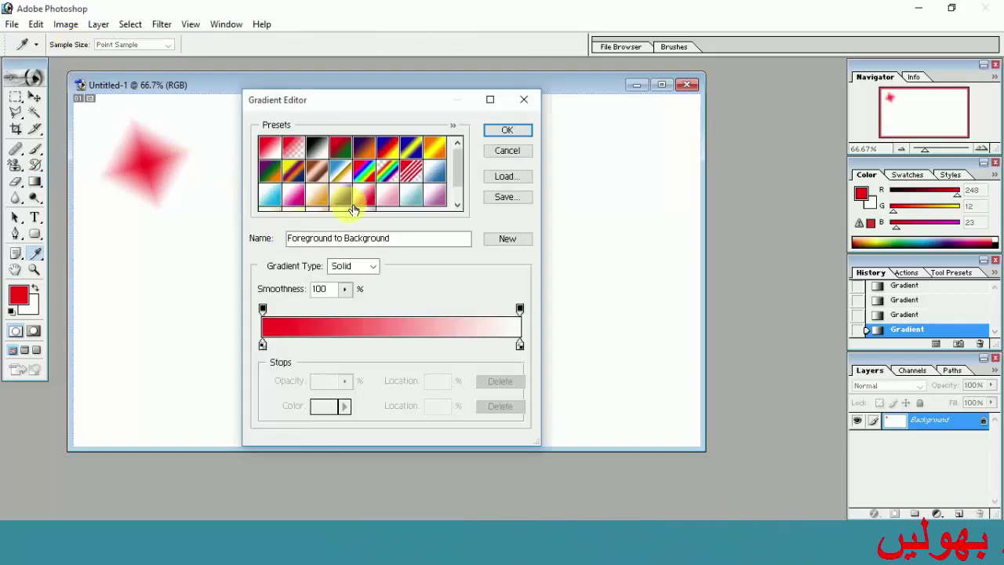
{"action": "key", "text": "Escape"}
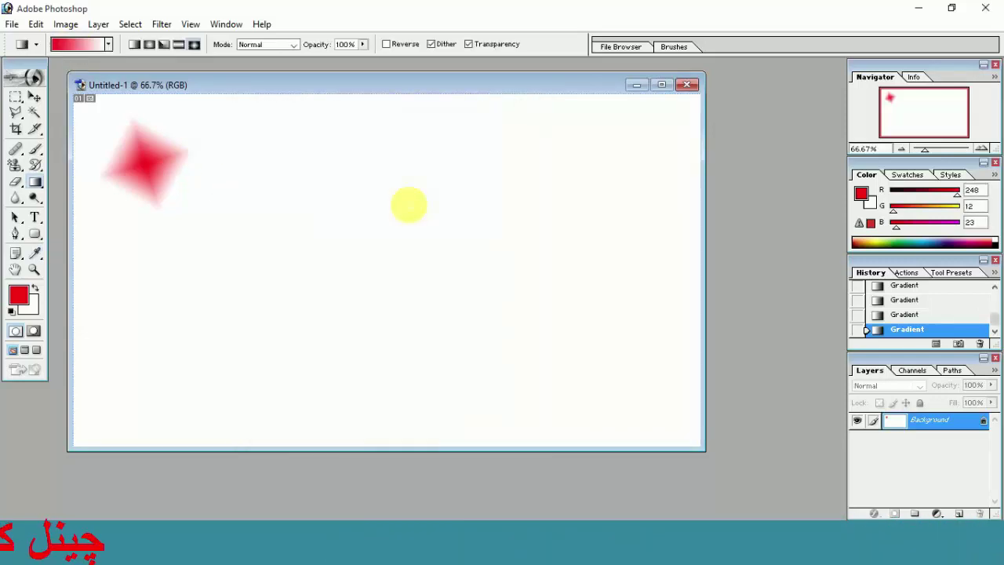
{"action": "left_click", "coordinate": [109, 44]}
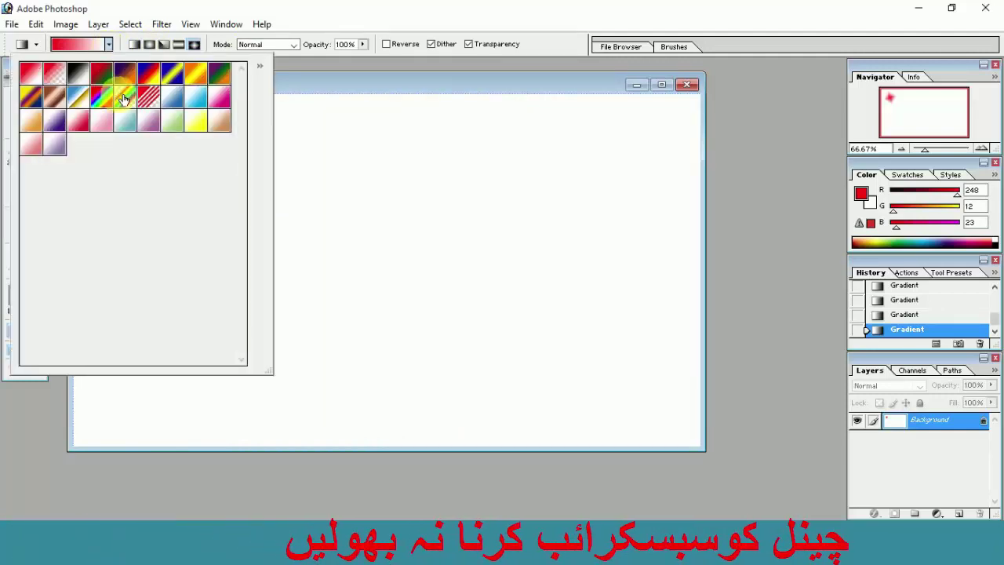
Pick the rainbow preset and scatter several rainbow diamond-gradient squares across the canvas
{"action": "double_click", "coordinate": [110, 95]}
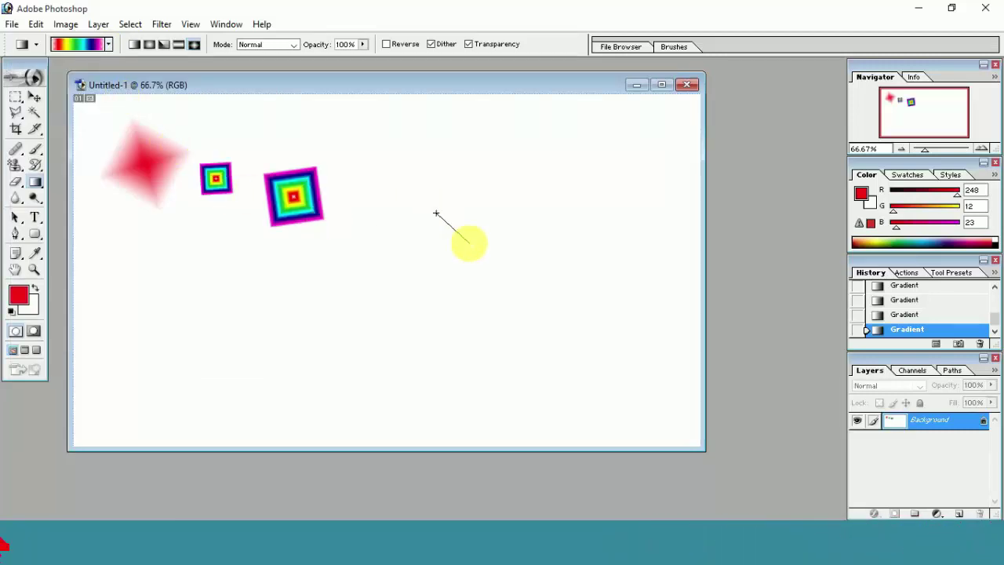
{"action": "left_click_drag", "start_coordinate": [346, 306], "coordinate": [390, 343]}
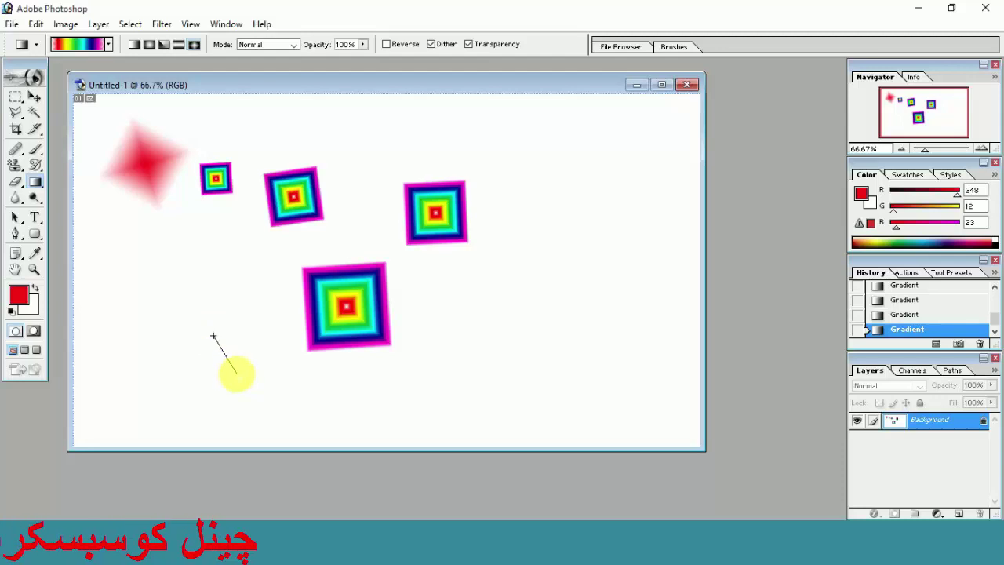
{"action": "left_click_drag", "start_coordinate": [213, 335], "coordinate": [235, 373]}
{"action": "left_click_drag", "start_coordinate": [460, 353], "coordinate": [527, 368]}
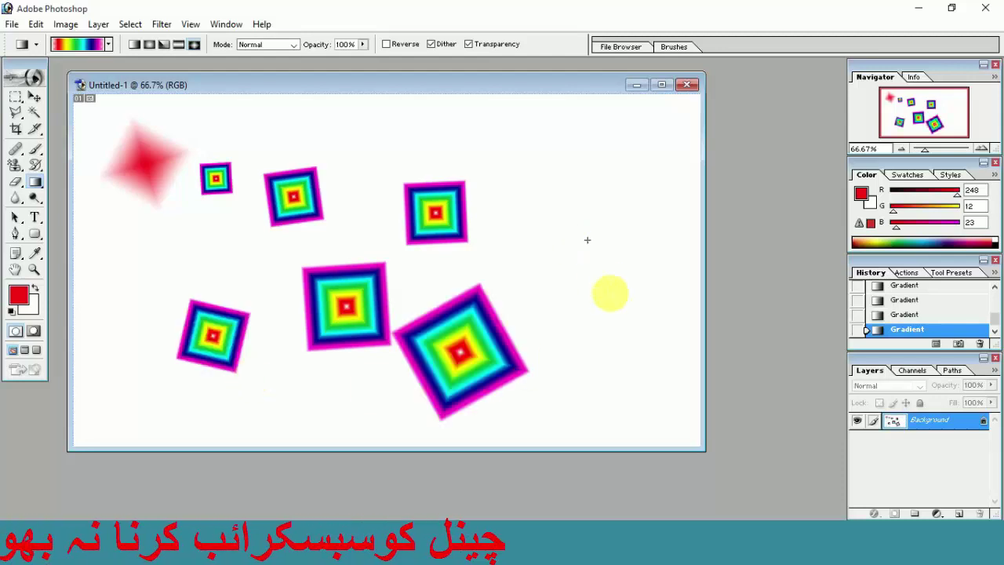
{"action": "left_click_drag", "start_coordinate": [587, 240], "coordinate": [610, 293]}
{"action": "left_click_drag", "start_coordinate": [499, 161], "coordinate": [517, 253]}
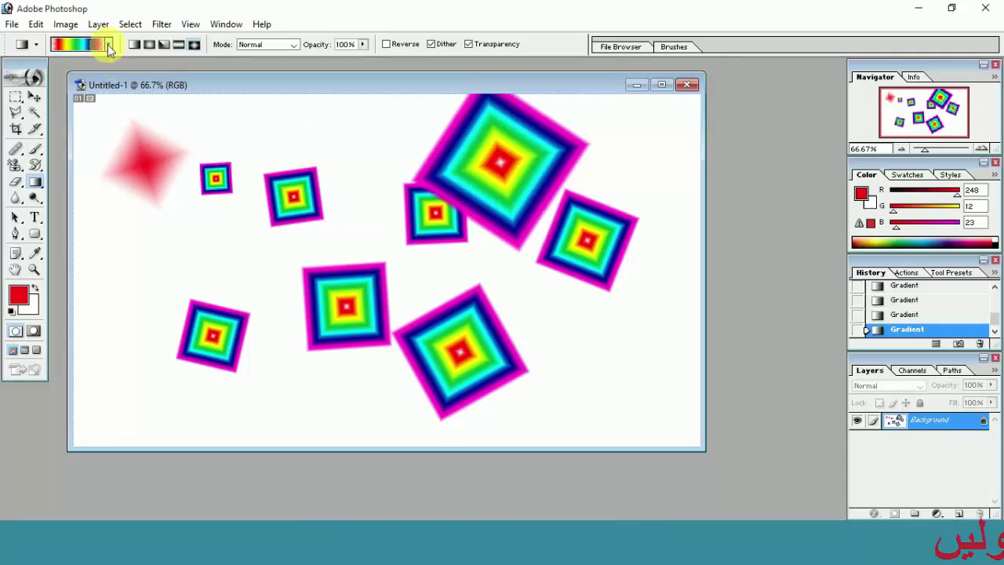
{"action": "key", "text": "ctrl+n"}
Create a new 1280×720 Untitled-2 document
{"action": "left_click", "coordinate": [517, 173]}
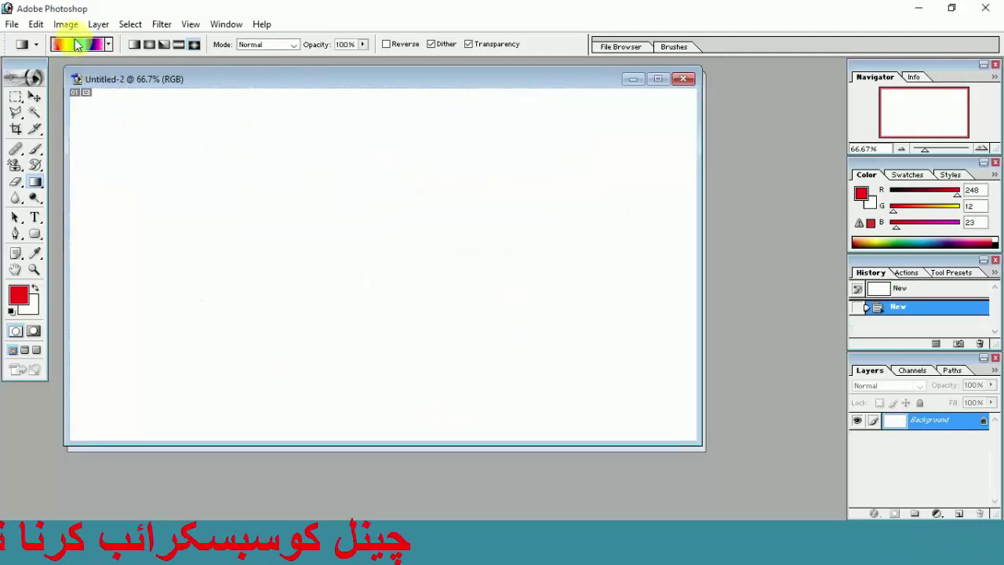
{"action": "left_click", "coordinate": [76, 45]}
{"action": "key", "text": "Return"}
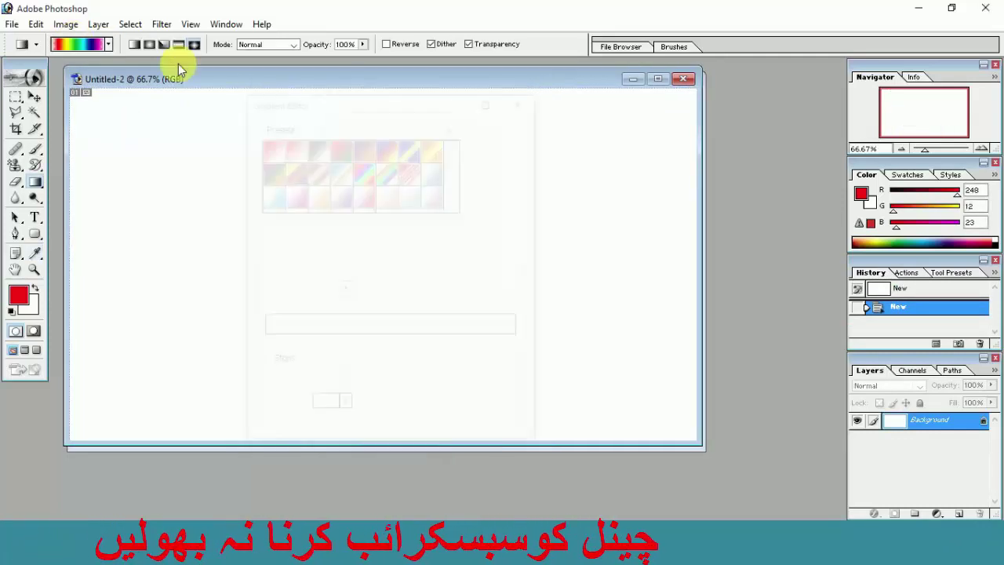
Fill the canvas with a red-to-green diamond gradient and bring that gradient up for editing
{"action": "left_click", "coordinate": [109, 44]}
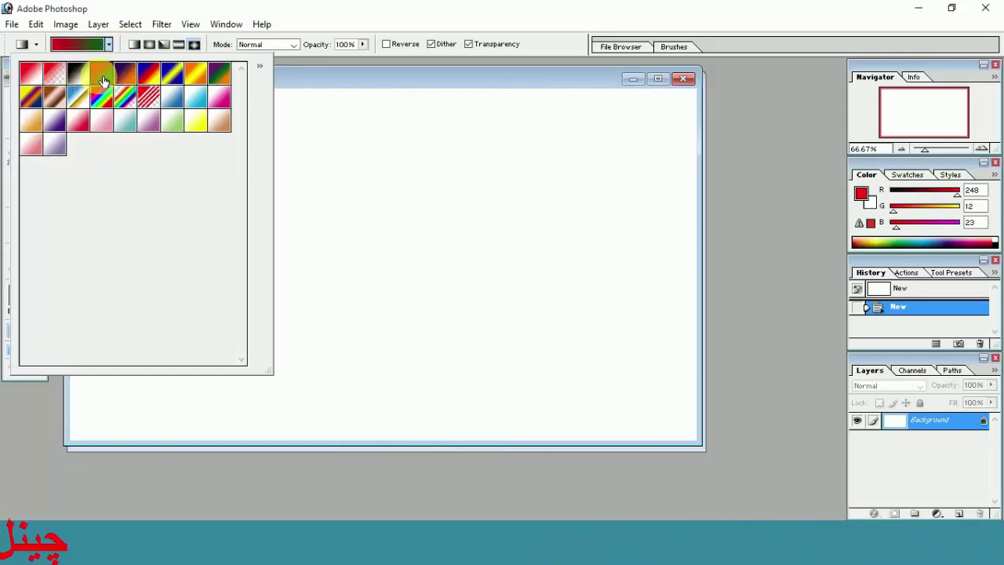
{"action": "key", "text": "Escape"}
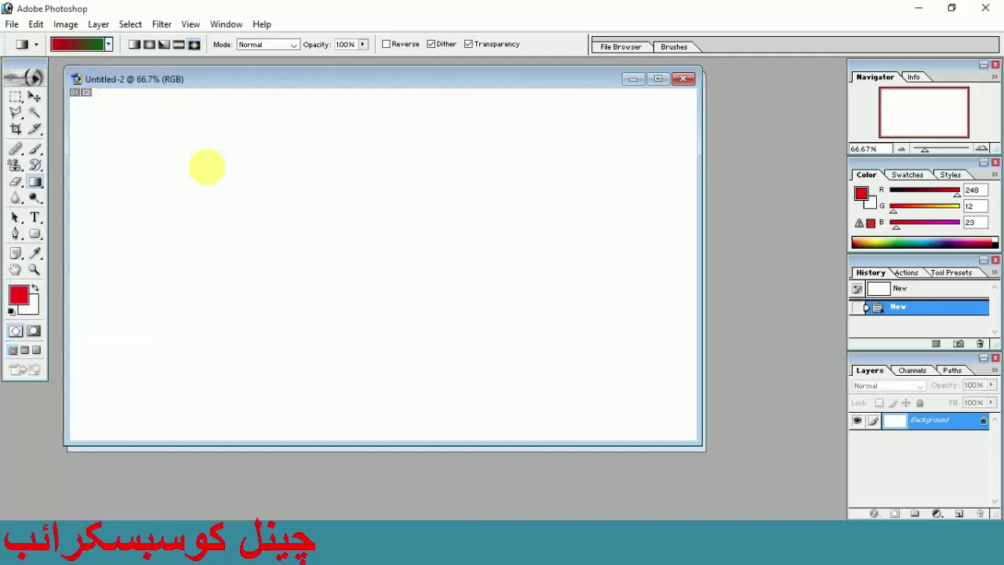
{"action": "left_click_drag", "start_coordinate": [123, 192], "coordinate": [171, 248]}
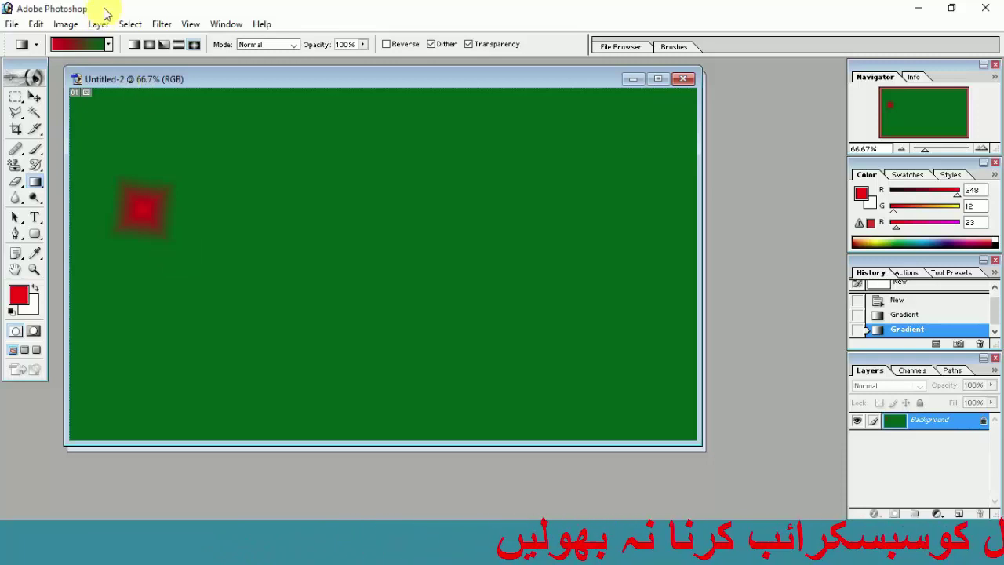
{"action": "left_click", "coordinate": [78, 46]}
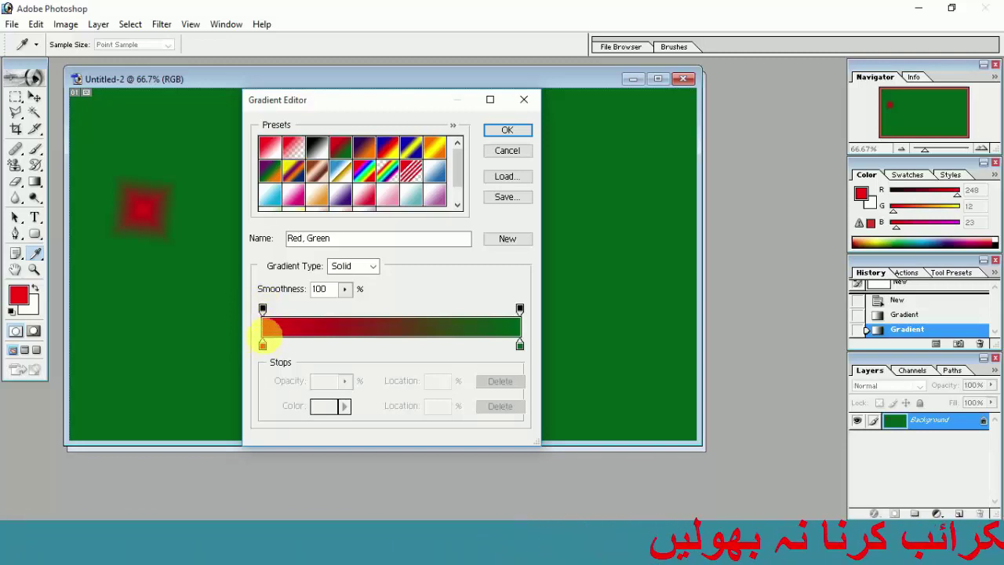
Move the left opacity stop to 8% and set its opacity to 0
{"action": "double_click", "coordinate": [263, 345]}
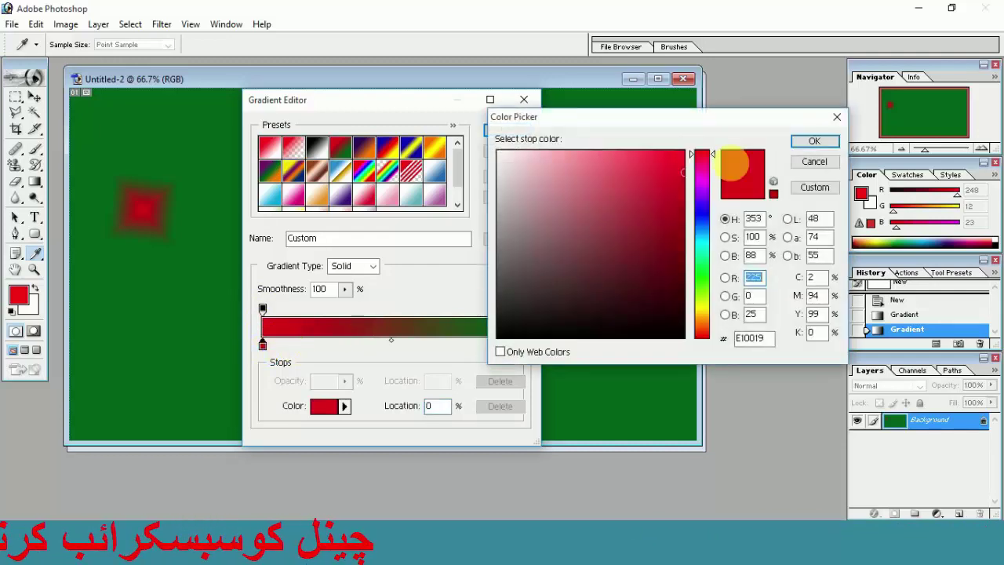
{"action": "left_click", "coordinate": [812, 160]}
{"action": "left_click", "coordinate": [263, 310]}
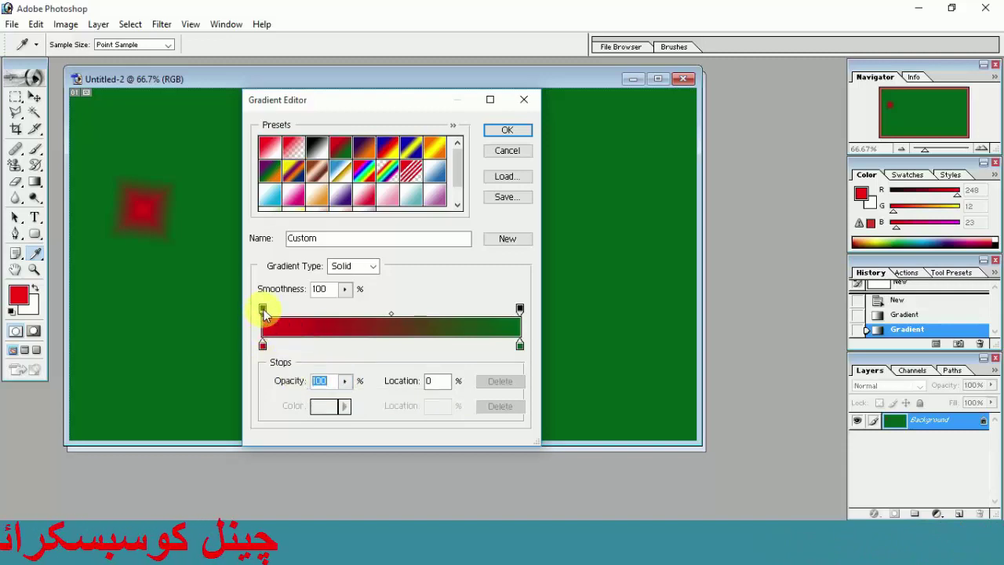
{"action": "left_click_drag", "start_coordinate": [273, 312], "coordinate": [285, 312]}
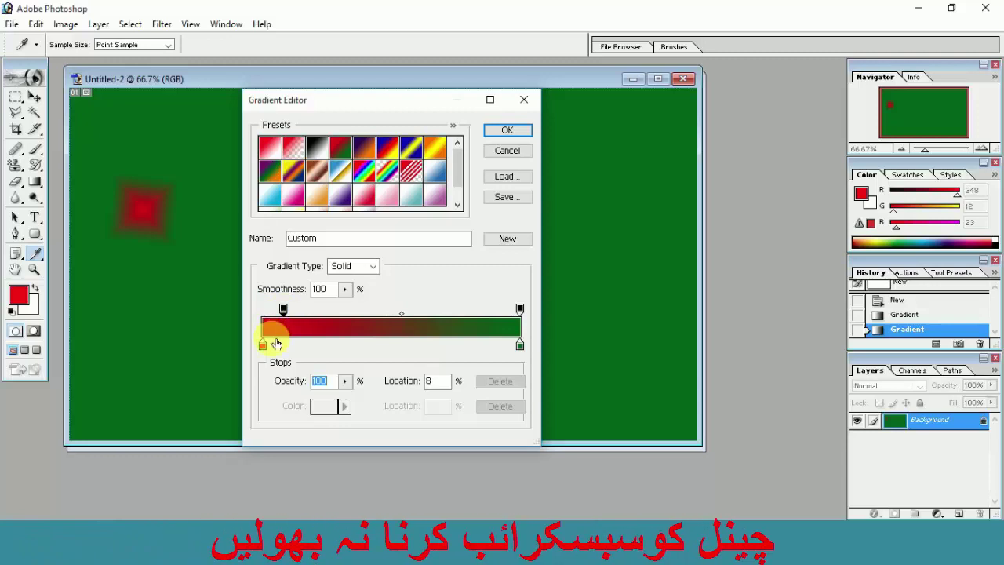
{"action": "left_click", "coordinate": [345, 380]}
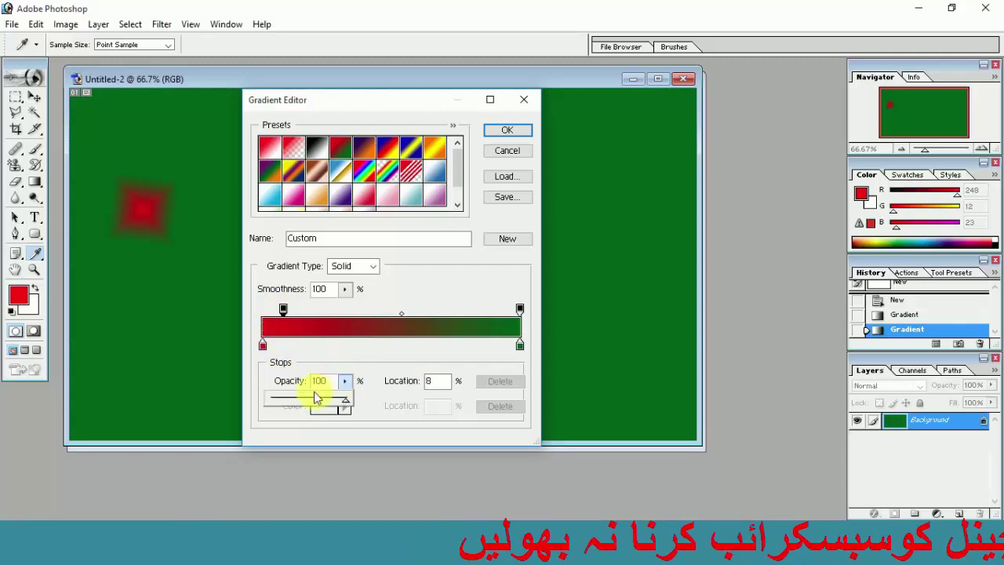
{"action": "left_click_drag", "start_coordinate": [283, 400], "coordinate": [274, 403]}
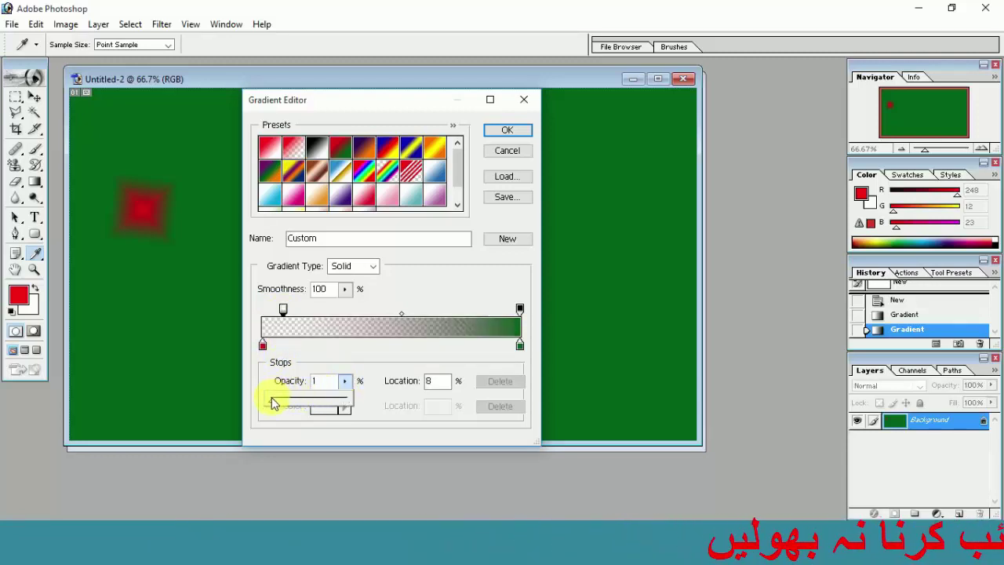
Move the red colour stop to 10% and confirm its red colour 250/3/30
{"action": "left_click", "coordinate": [264, 345]}
{"action": "left_click_drag", "start_coordinate": [266, 346], "coordinate": [288, 346]}
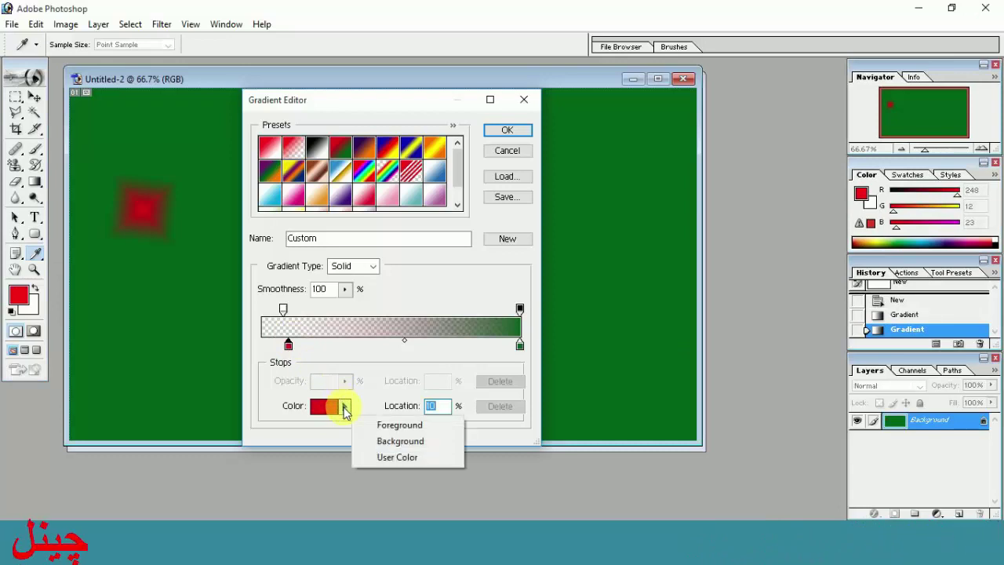
{"action": "left_click", "coordinate": [336, 413]}
{"action": "left_click", "coordinate": [329, 406]}
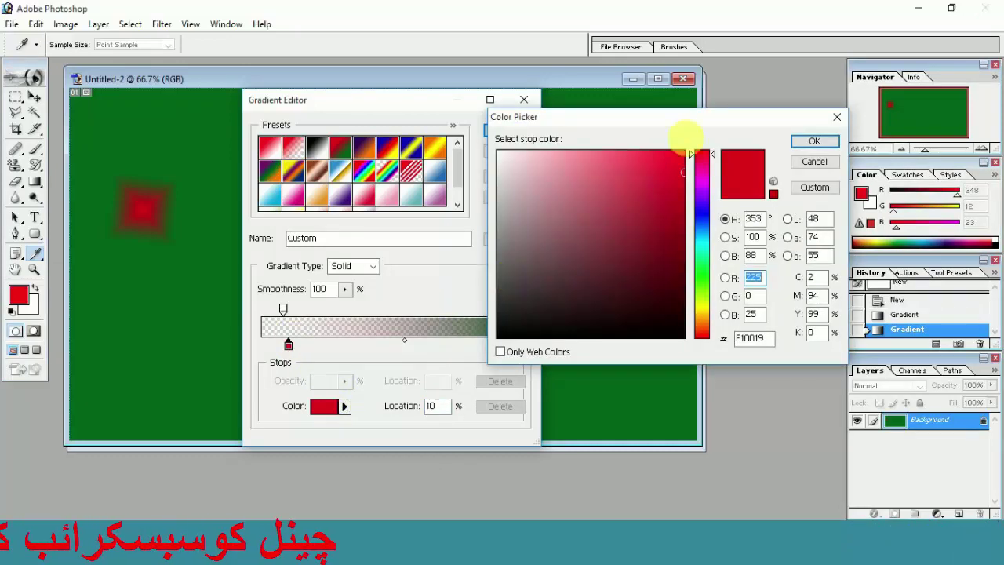
{"action": "left_click", "coordinate": [797, 141]}
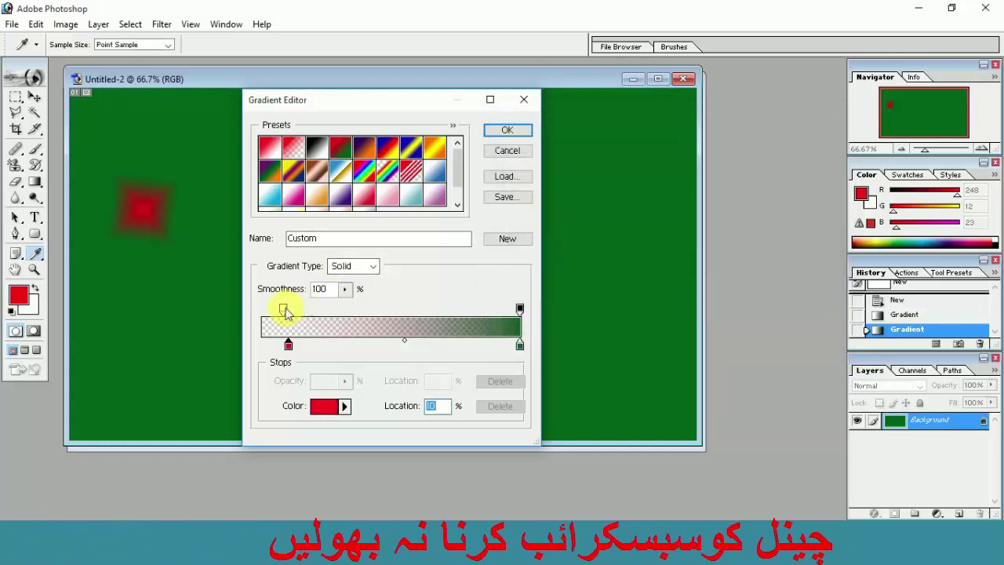
Move the added colour stop to 22% and delete the colour stop at 52%
{"action": "left_click", "coordinate": [283, 309]}
{"action": "left_click", "coordinate": [284, 309]}
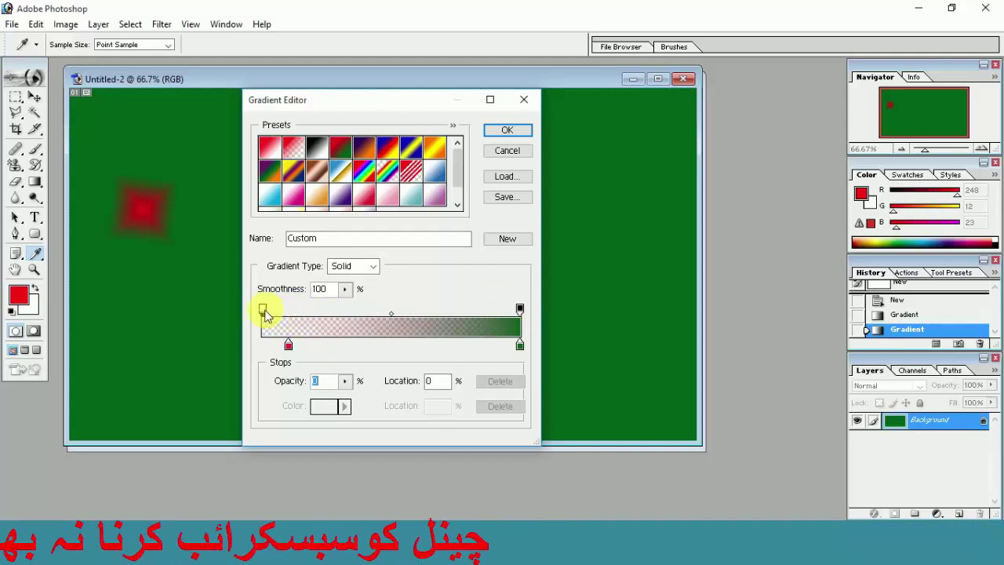
{"action": "key", "text": "alt"}
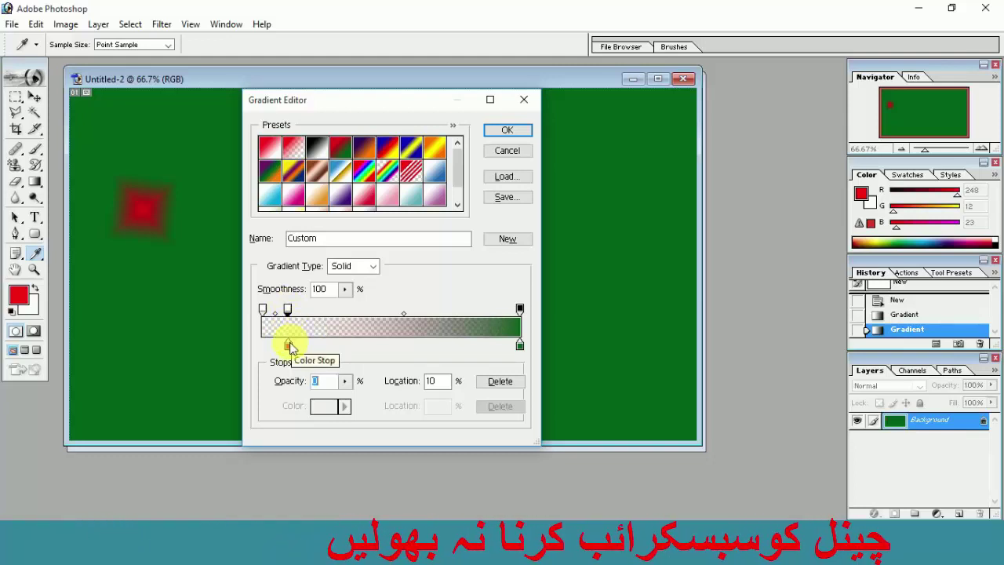
{"action": "left_click", "coordinate": [287, 345]}
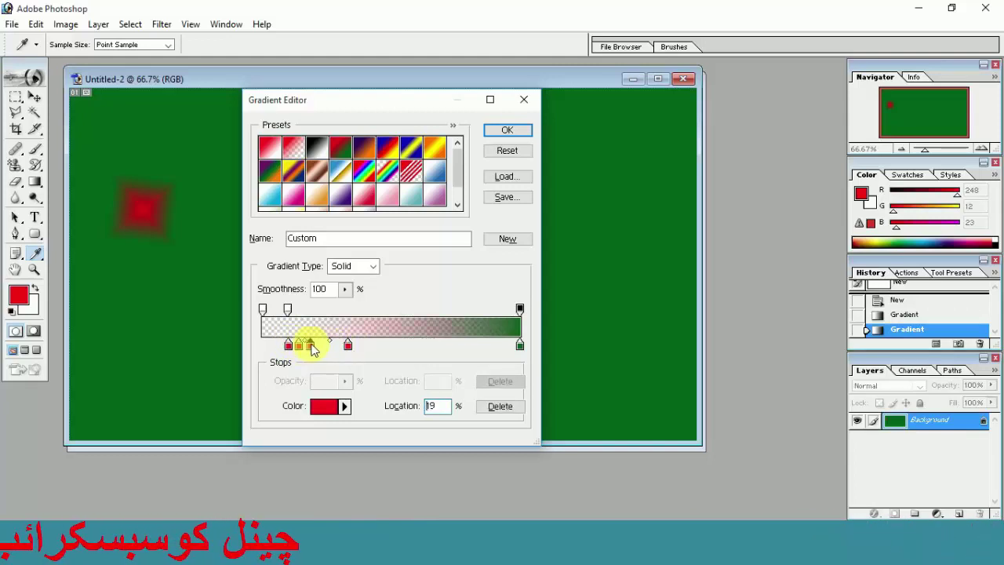
{"action": "mouse_move", "coordinate": [317, 348]}
{"action": "left_mouse_down"}
{"action": "mouse_move", "coordinate": [411, 345]}
{"action": "mouse_move", "coordinate": [385, 347]}
{"action": "mouse_move", "coordinate": [398, 349]}
{"action": "left_mouse_up"}
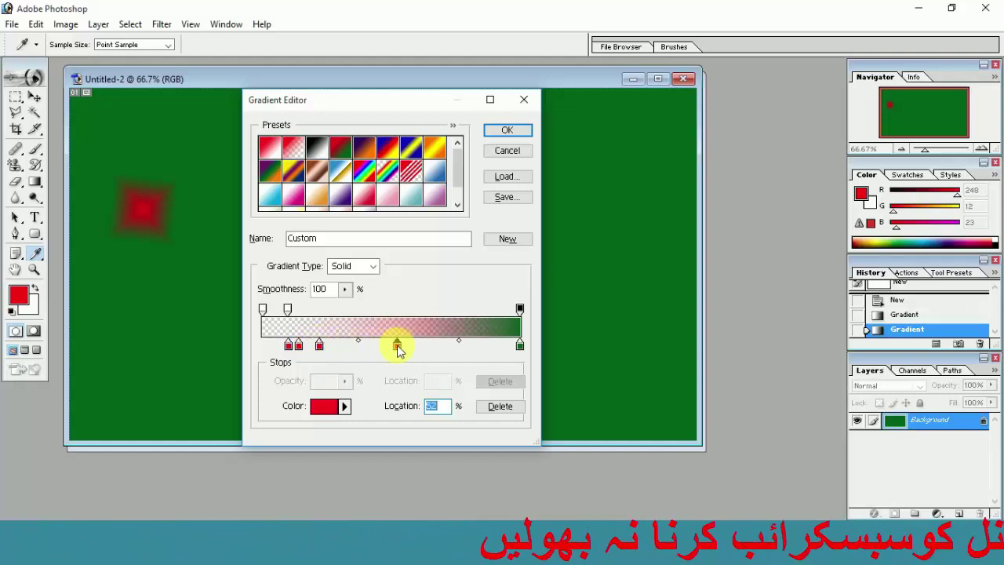
{"action": "left_click", "coordinate": [504, 405]}
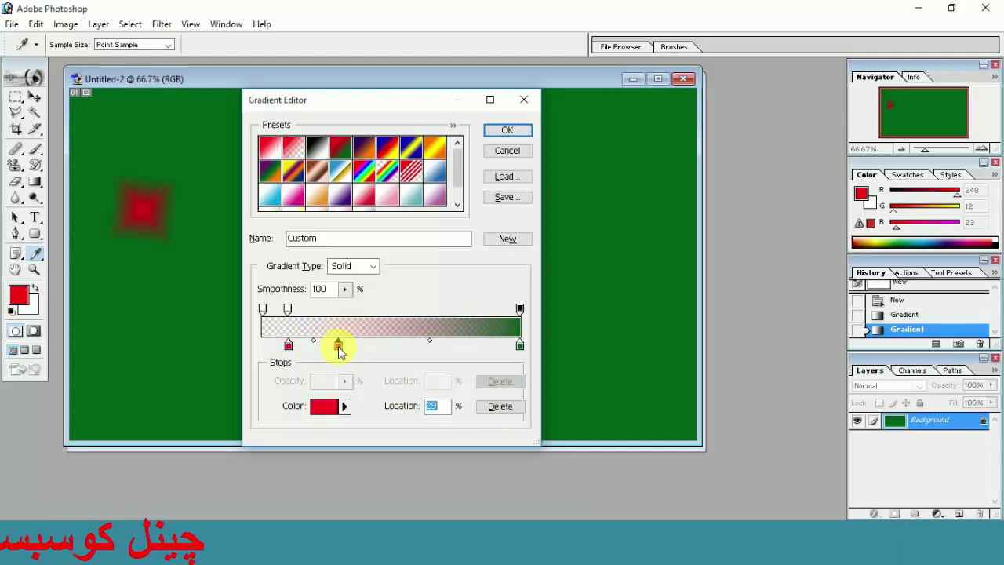
Make the 10% opacity stop opaque and the right end transparent, remove the 29% stop, and accept
{"action": "left_click", "coordinate": [287, 309]}
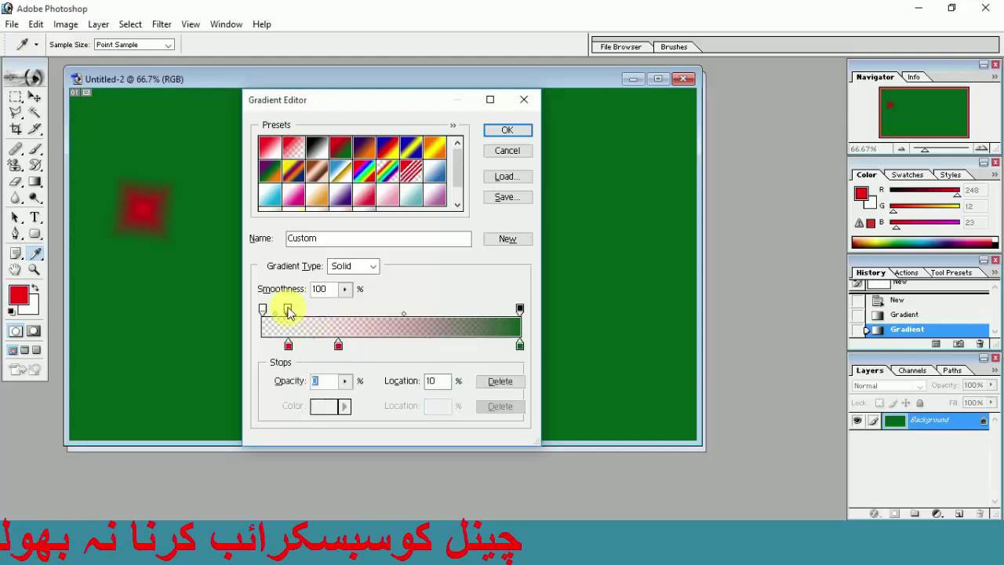
{"action": "left_click", "coordinate": [344, 381]}
{"action": "left_click_drag", "start_coordinate": [343, 405], "coordinate": [426, 402]}
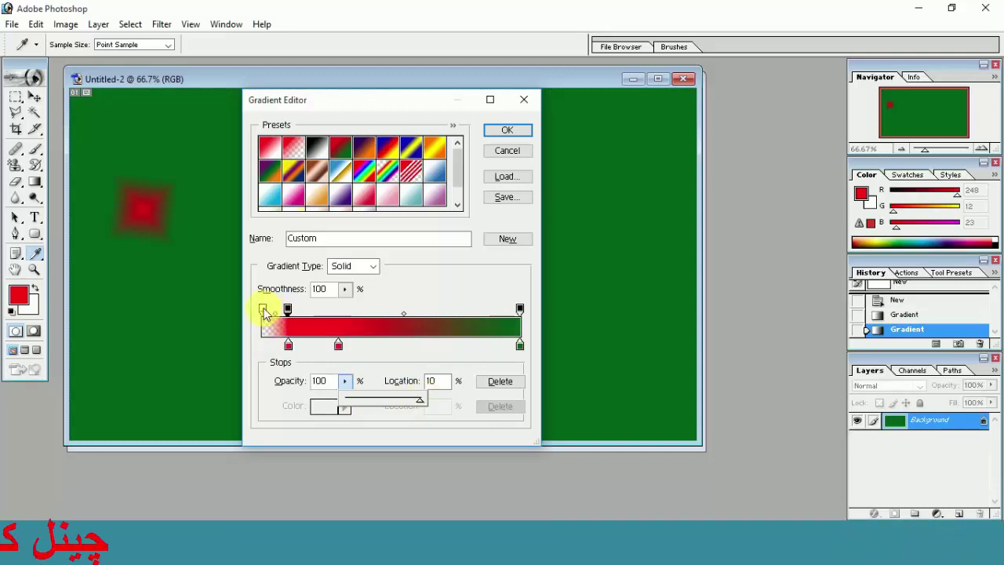
{"action": "left_click", "coordinate": [289, 345]}
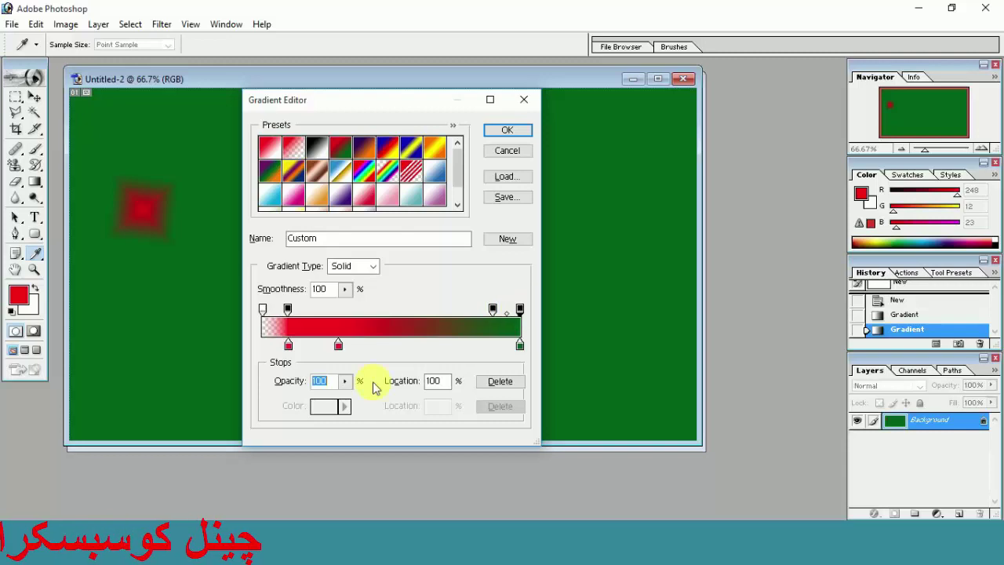
{"action": "left_click_drag", "start_coordinate": [344, 380], "coordinate": [272, 400]}
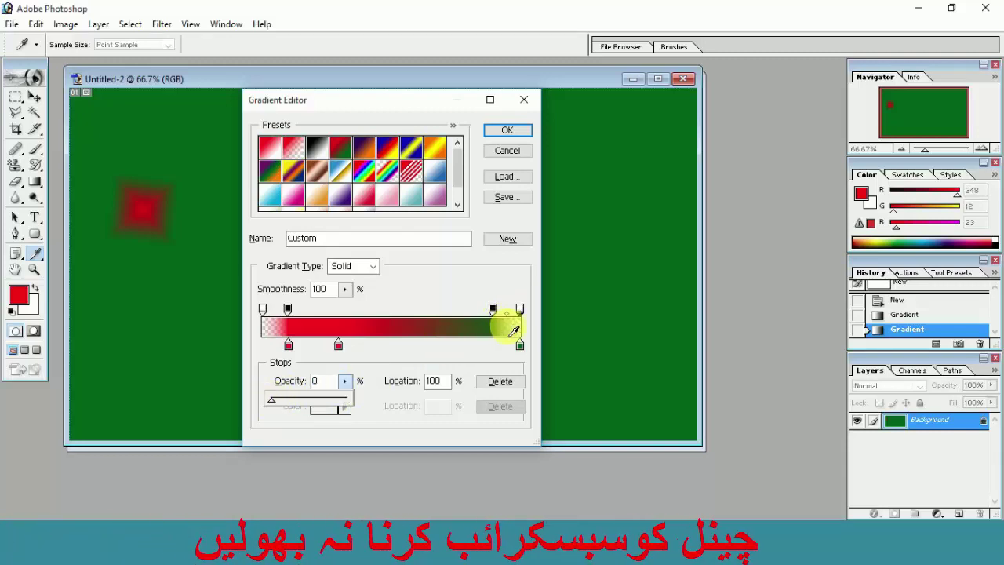
{"action": "left_click", "coordinate": [337, 345]}
{"action": "left_click", "coordinate": [509, 406]}
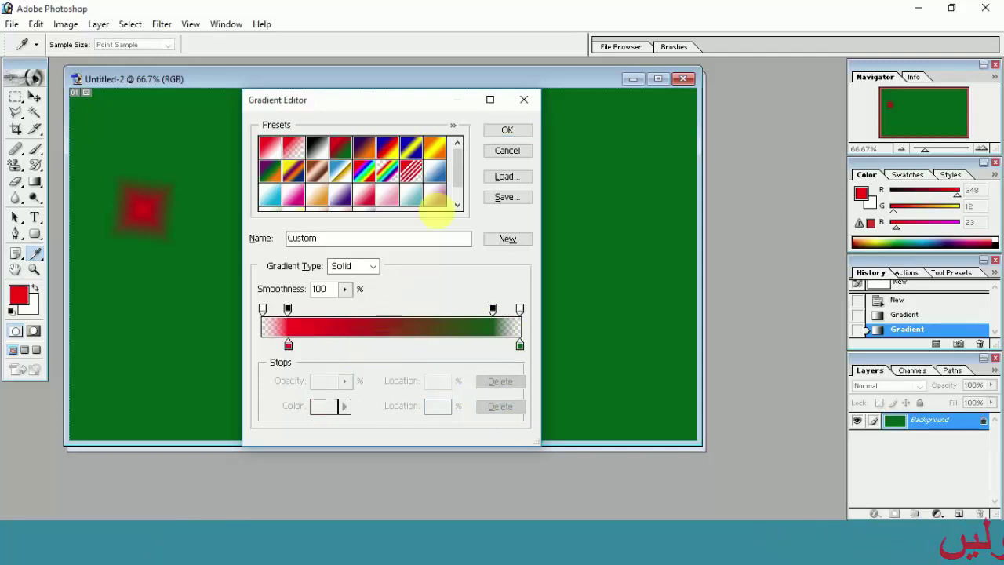
{"action": "left_click", "coordinate": [506, 130]}
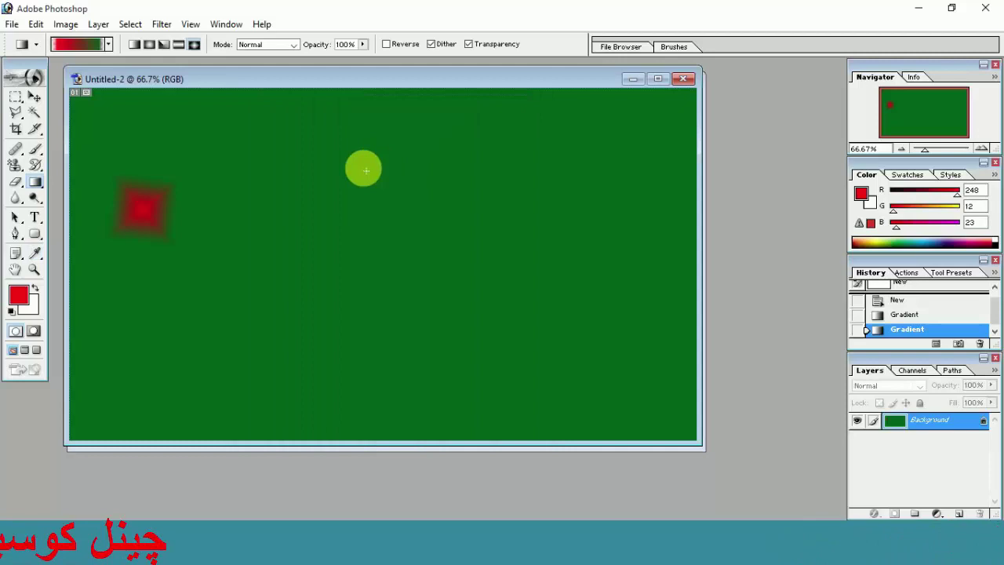
Paint six red diamond gradients across the green canvas
{"action": "left_click_drag", "start_coordinate": [284, 165], "coordinate": [306, 200]}
{"action": "left_click_drag", "start_coordinate": [264, 255], "coordinate": [294, 276]}
{"action": "left_click_drag", "start_coordinate": [381, 278], "coordinate": [401, 292]}
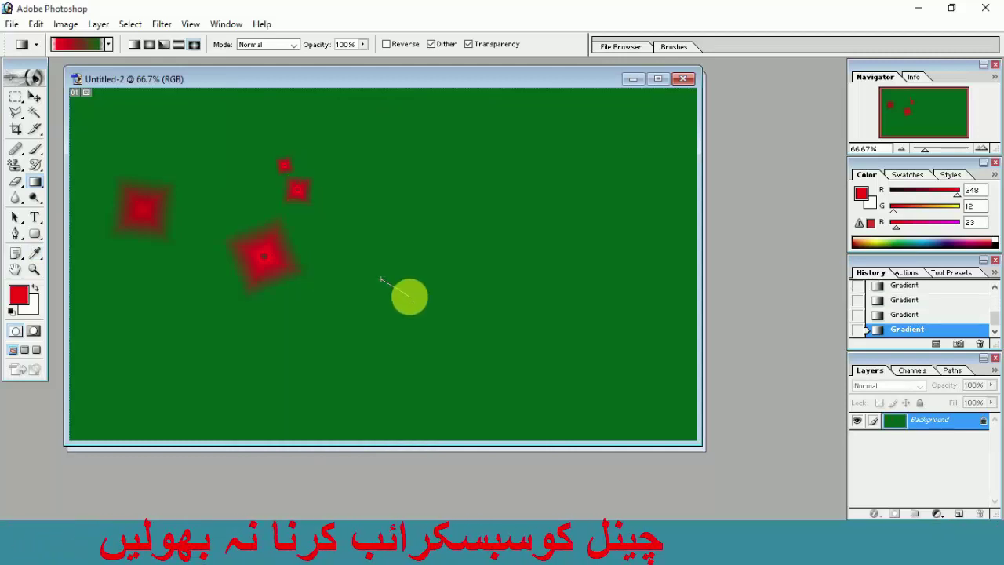
{"action": "left_click_drag", "start_coordinate": [446, 185], "coordinate": [464, 200]}
{"action": "left_click_drag", "start_coordinate": [508, 232], "coordinate": [538, 266]}
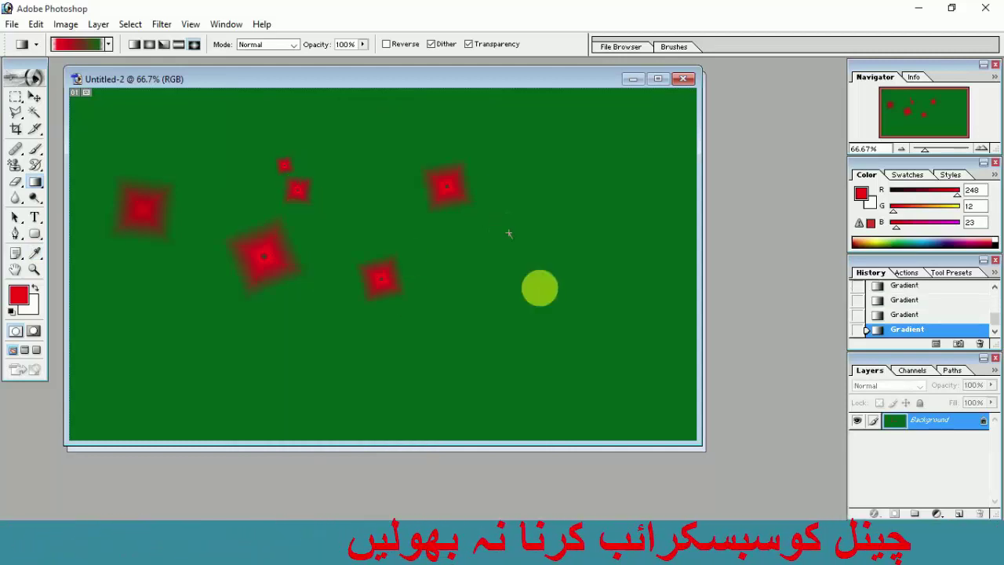
{"action": "left_click_drag", "start_coordinate": [511, 339], "coordinate": [586, 379]}
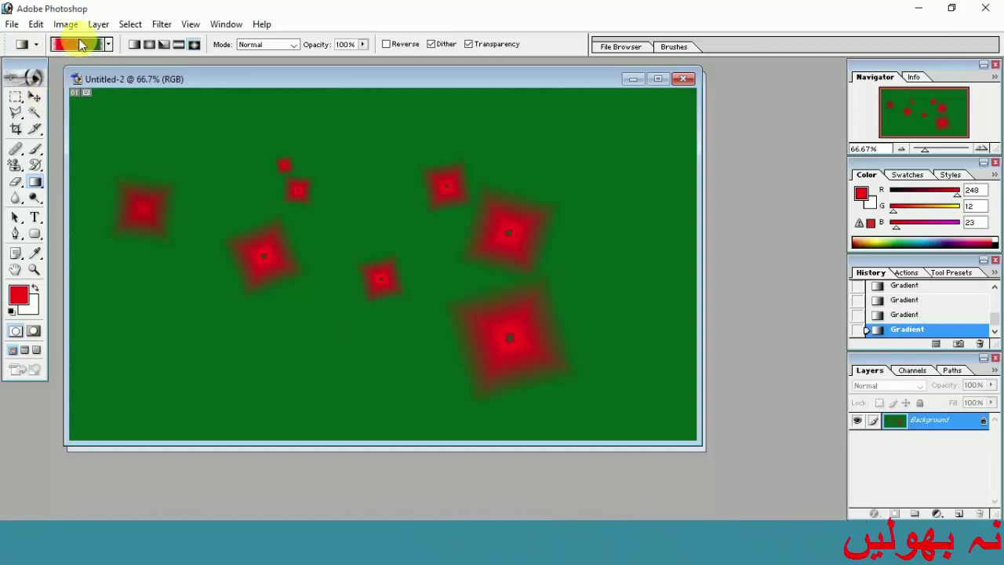
Select the Violet, Orange gradient preset
{"action": "left_click", "coordinate": [109, 44]}
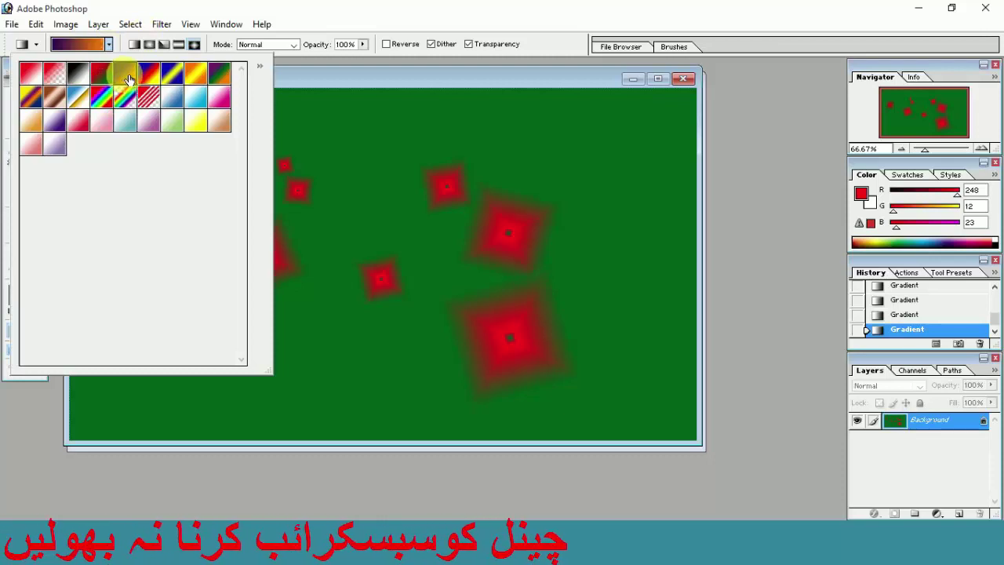
{"action": "double_click", "coordinate": [126, 76]}
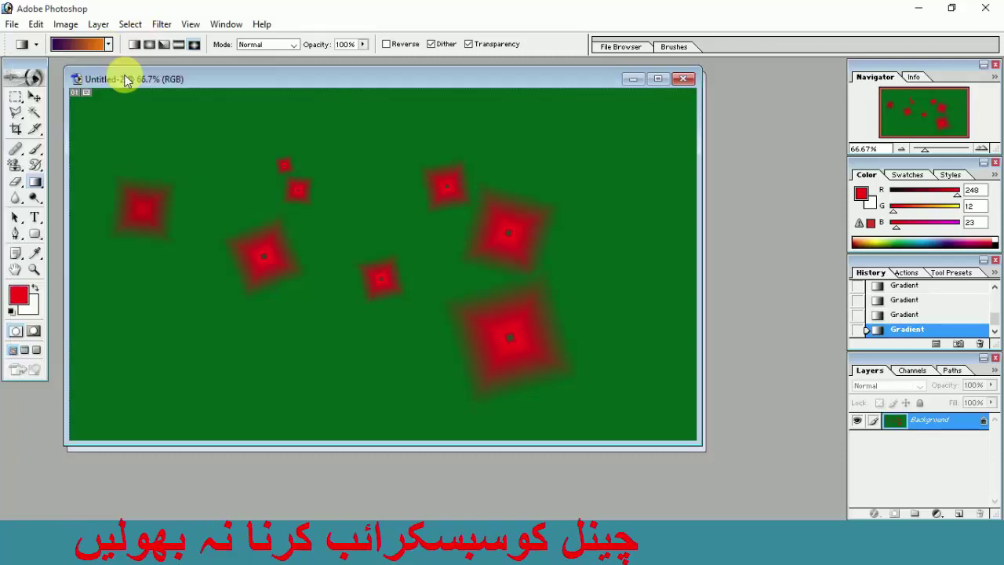
Move the left stops to 8%, and the orange stop and a new opacity stop to 87%
{"action": "left_click", "coordinate": [94, 49]}
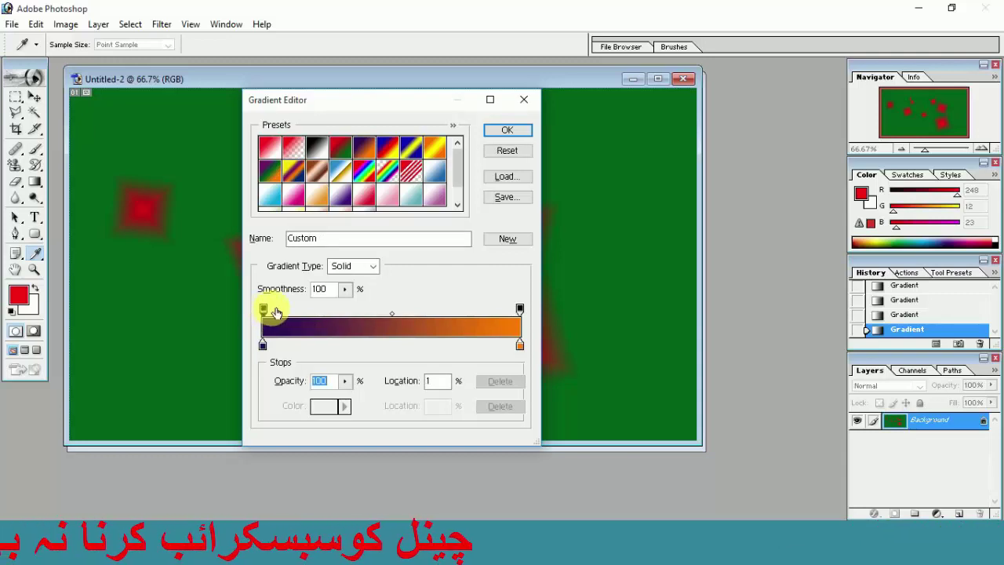
{"action": "left_click_drag", "start_coordinate": [266, 309], "coordinate": [284, 309]}
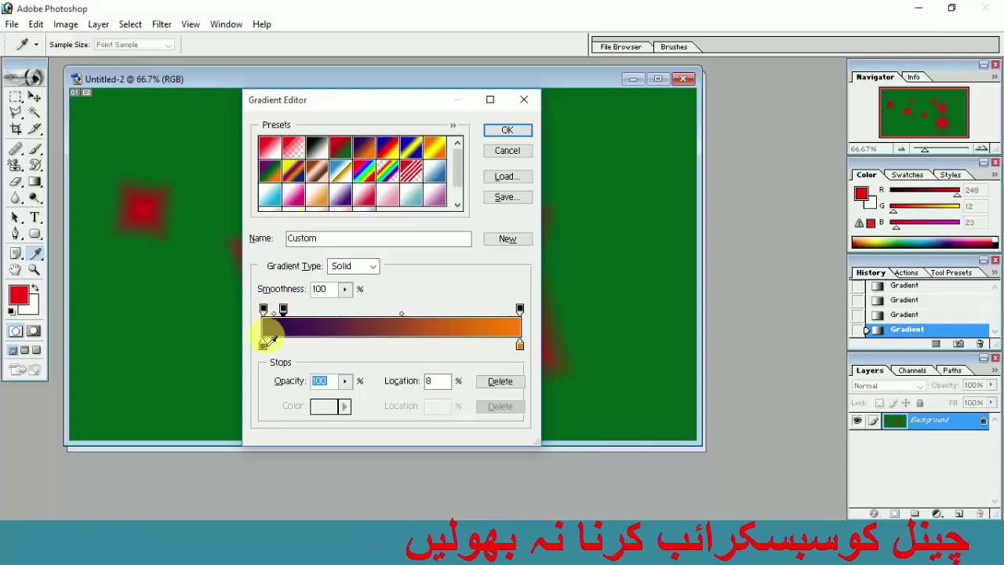
{"action": "left_click_drag", "start_coordinate": [262, 344], "coordinate": [281, 345]}
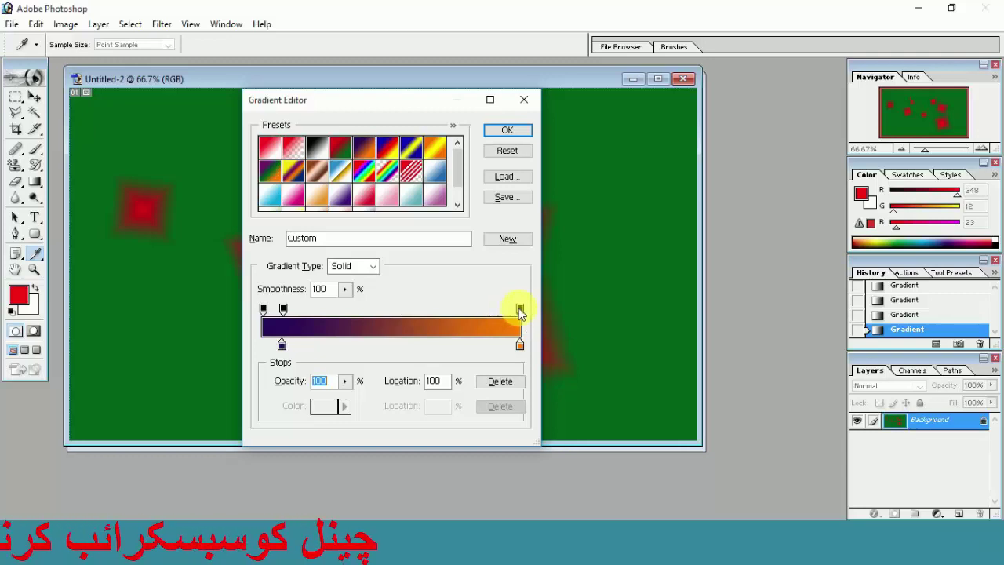
{"action": "left_click_drag", "start_coordinate": [507, 311], "coordinate": [486, 310]}
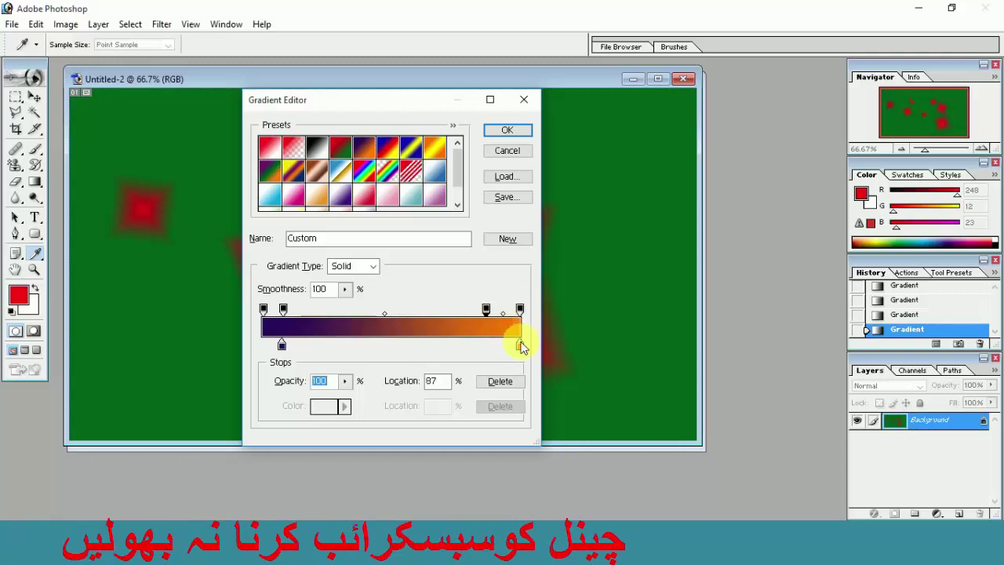
{"action": "left_click_drag", "start_coordinate": [520, 345], "coordinate": [487, 345]}
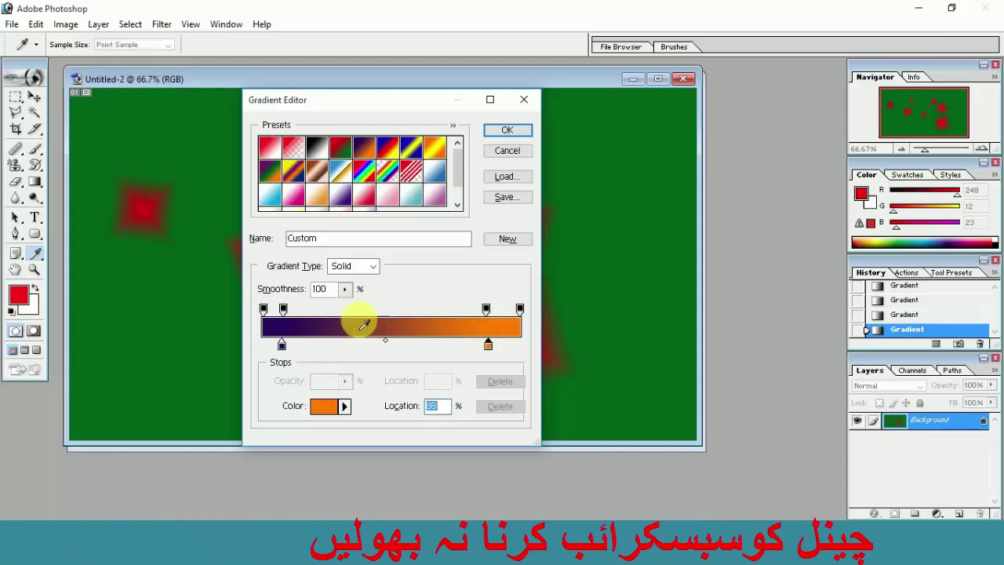
{"action": "left_click", "coordinate": [264, 309]}
{"action": "type", "text": "0"}
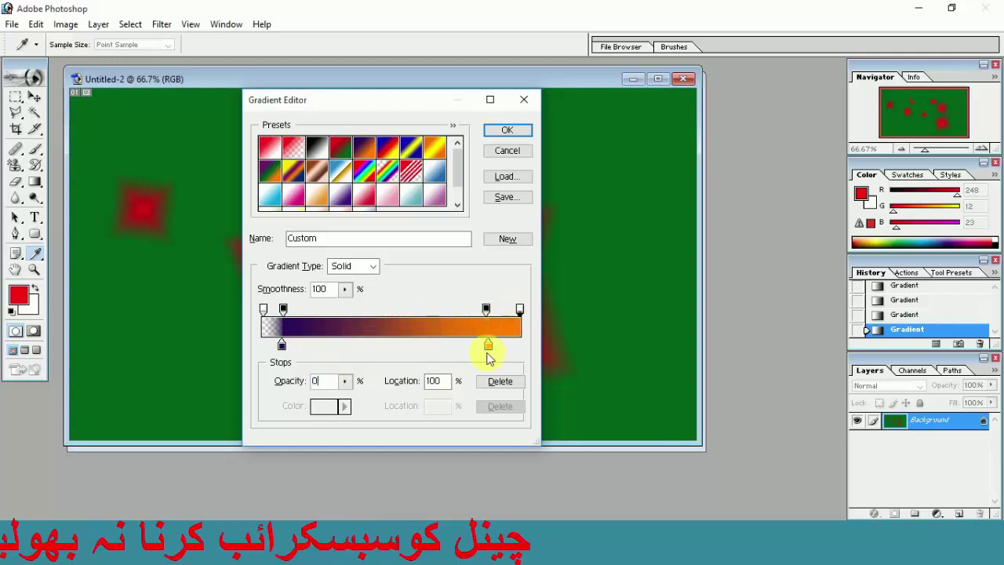
{"action": "key", "text": "Return"}
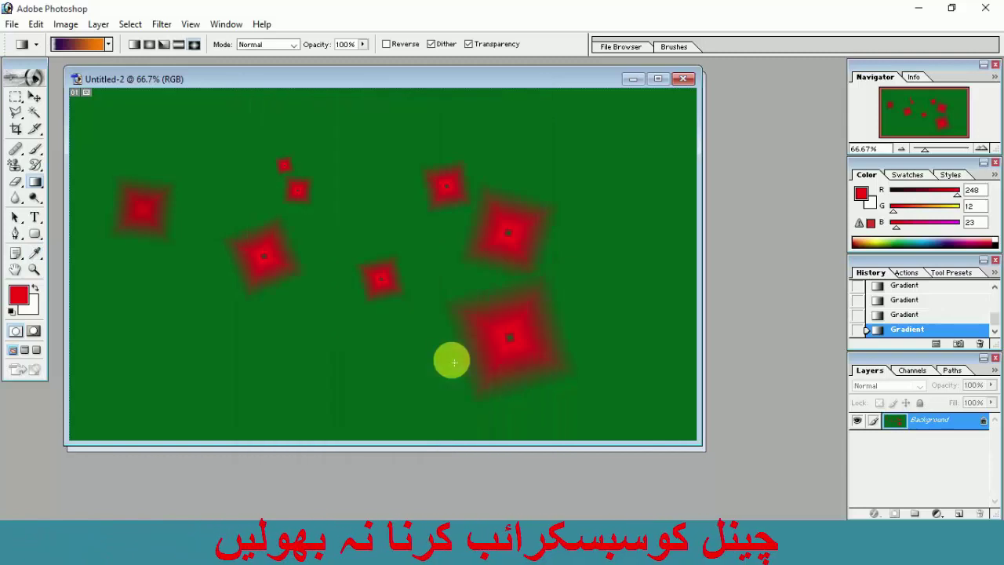
Set the right-end opacity stop to 0% and accept the purple-orange gradient
{"action": "left_click", "coordinate": [94, 47]}
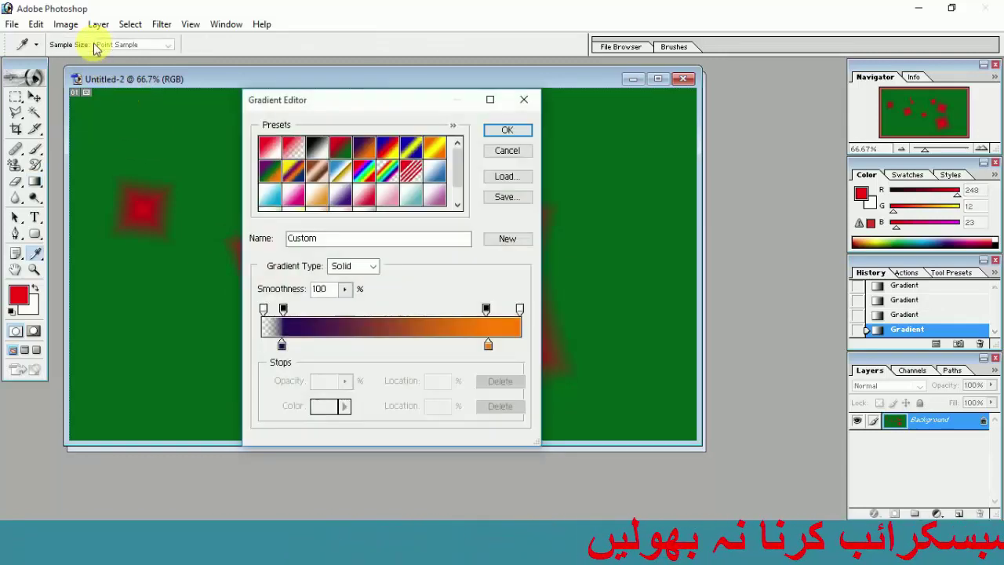
{"action": "left_click", "coordinate": [519, 309]}
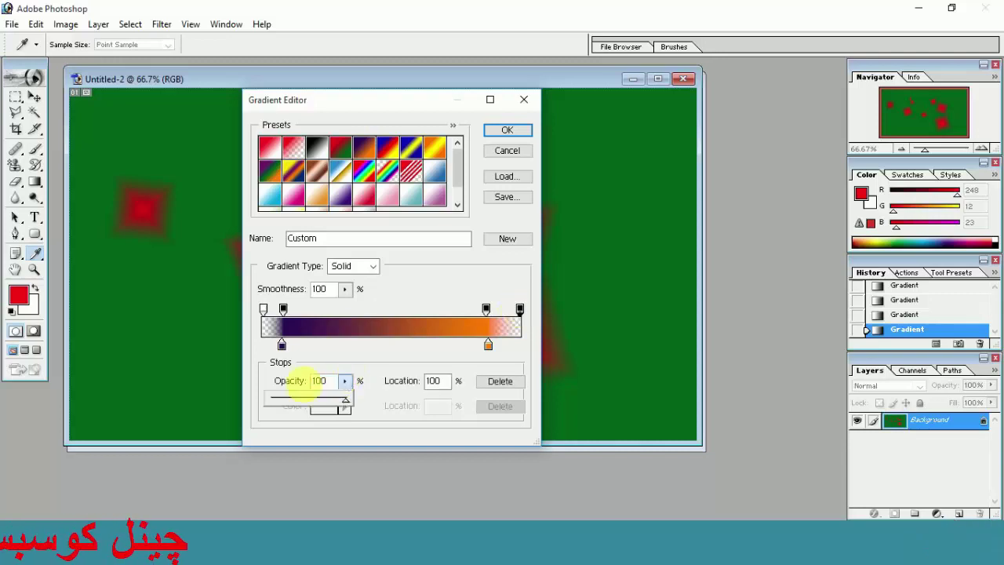
{"action": "left_click_drag", "start_coordinate": [268, 400], "coordinate": [270, 388]}
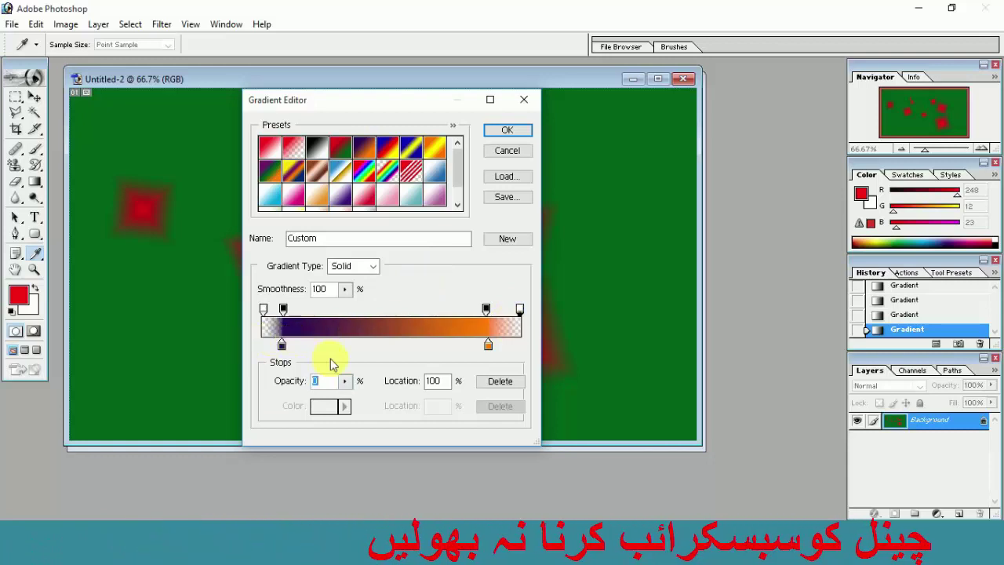
{"action": "left_click", "coordinate": [512, 133]}
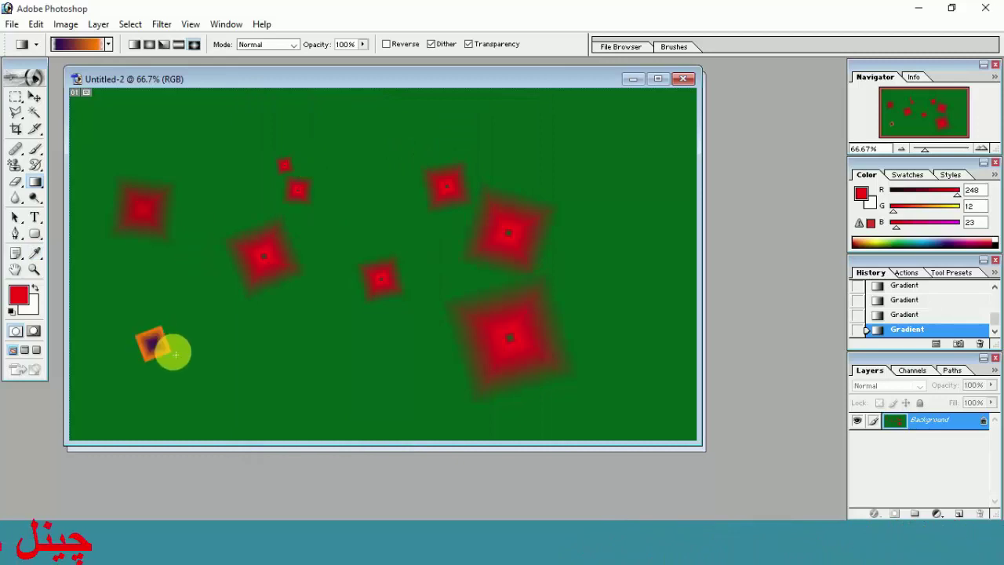
Paint six violet-to-orange diamond gradients, some very large, along the bottom, right and top
{"action": "left_click_drag", "start_coordinate": [309, 353], "coordinate": [462, 401]}
{"action": "left_click_drag", "start_coordinate": [540, 400], "coordinate": [592, 398]}
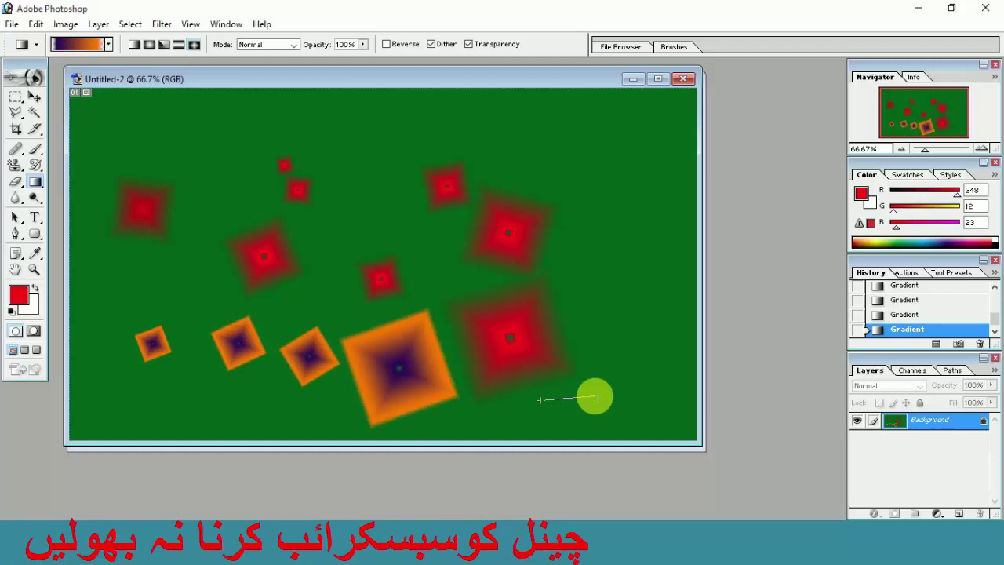
{"action": "left_click_drag", "start_coordinate": [626, 272], "coordinate": [629, 172]}
{"action": "left_click_drag", "start_coordinate": [562, 154], "coordinate": [399, 101]}
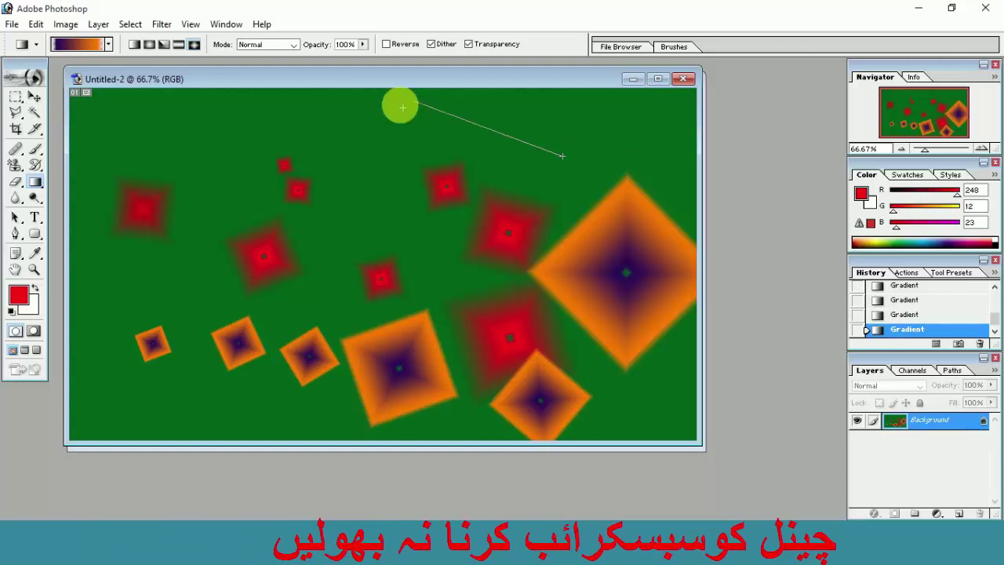
{"action": "left_click_drag", "start_coordinate": [367, 144], "coordinate": [290, 109]}
{"action": "left_click_drag", "start_coordinate": [204, 129], "coordinate": [132, 159]}
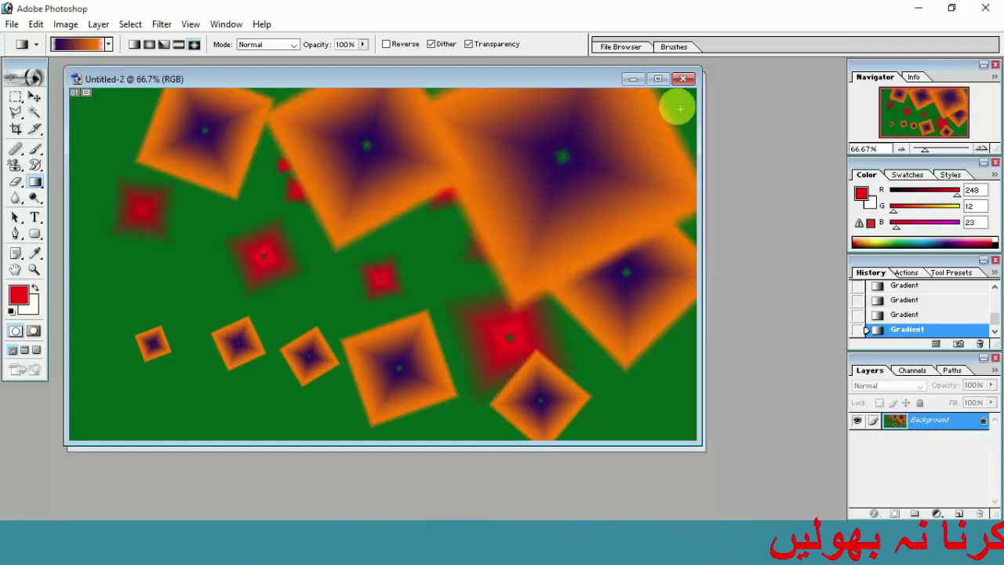
Switch the gradient mode to Screen and paint two pale diamonds at the left
{"action": "left_click", "coordinate": [295, 45]}
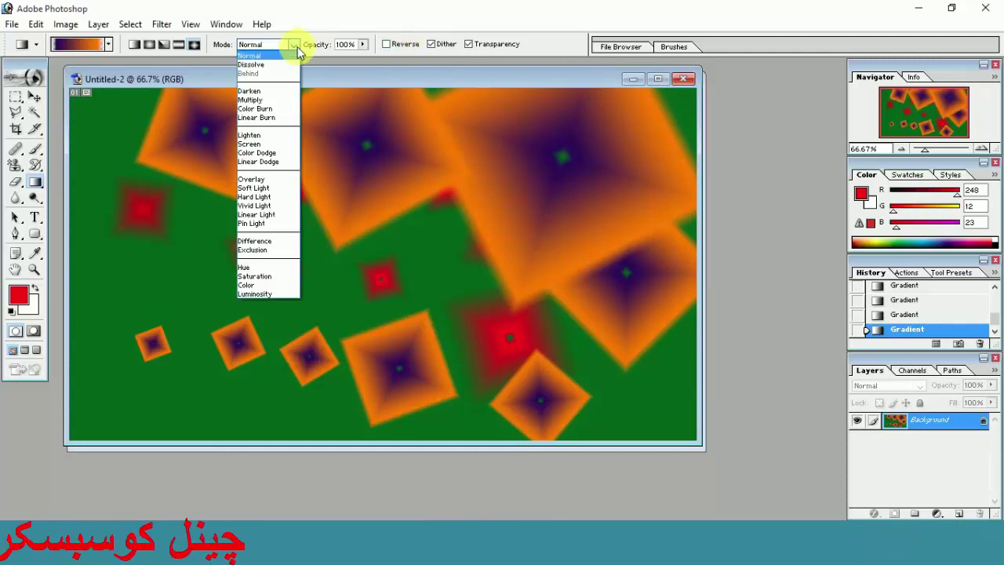
{"action": "left_click", "coordinate": [259, 144]}
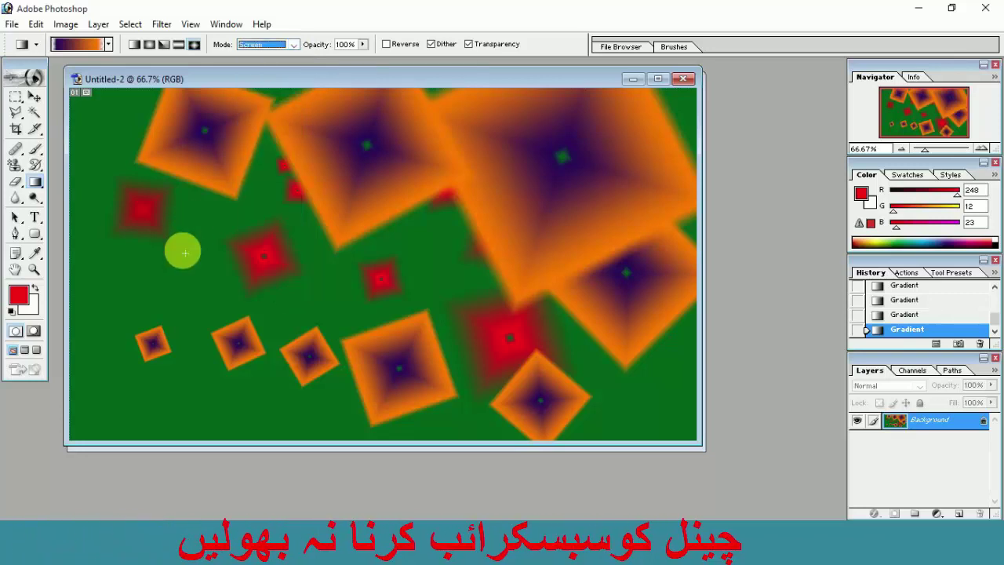
{"action": "left_click_drag", "start_coordinate": [181, 248], "coordinate": [187, 303]}
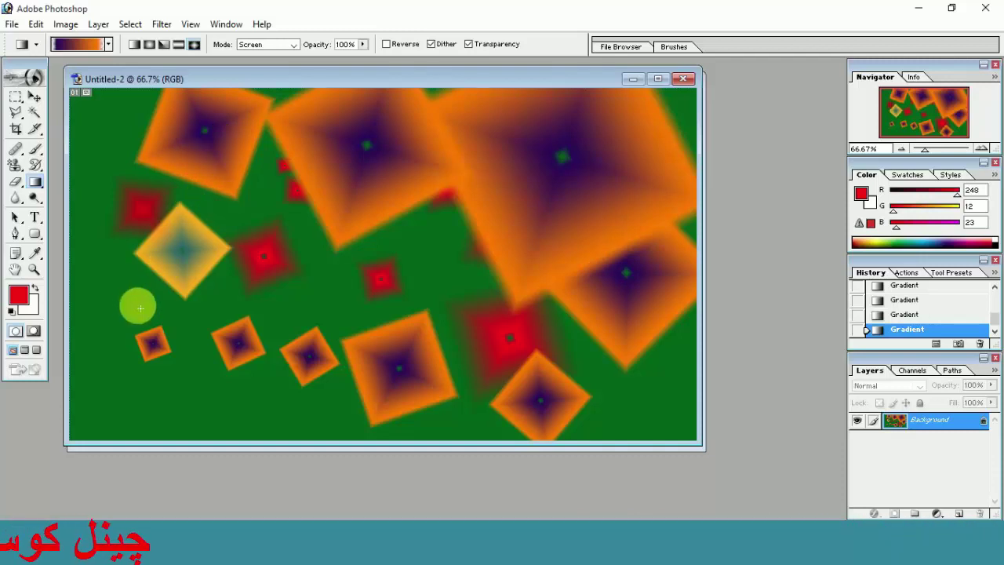
{"action": "left_click_drag", "start_coordinate": [121, 291], "coordinate": [135, 306]}
Switch the gradient mode to Hard Light and paint three dark diamonds near the bottom
{"action": "left_click", "coordinate": [294, 45]}
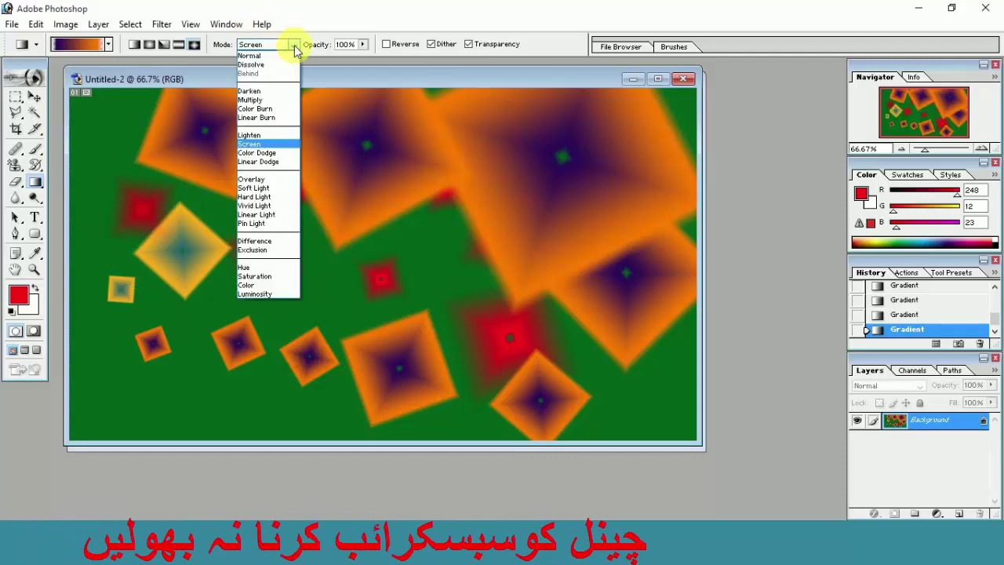
{"action": "left_click", "coordinate": [270, 197]}
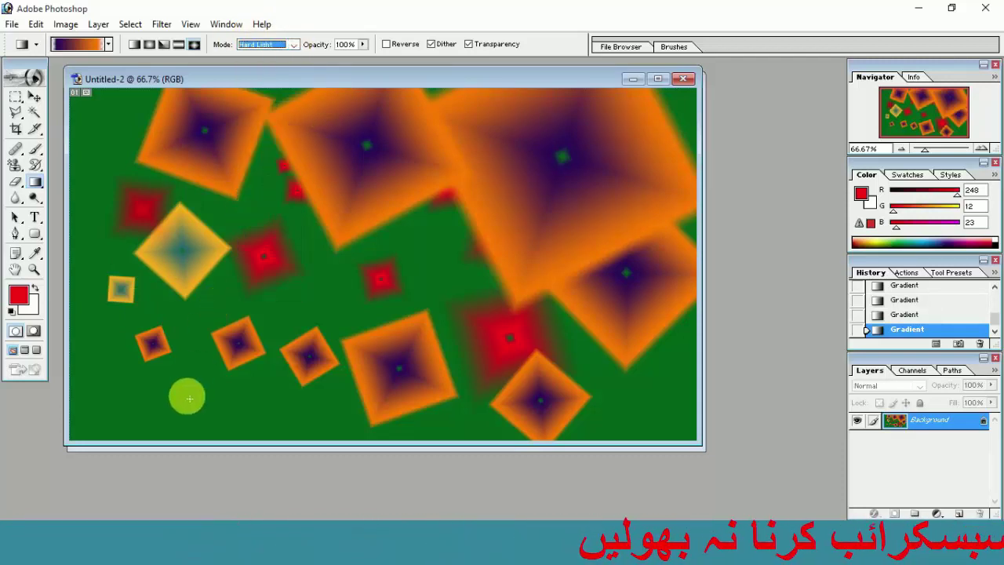
{"action": "left_click_drag", "start_coordinate": [188, 396], "coordinate": [189, 370]}
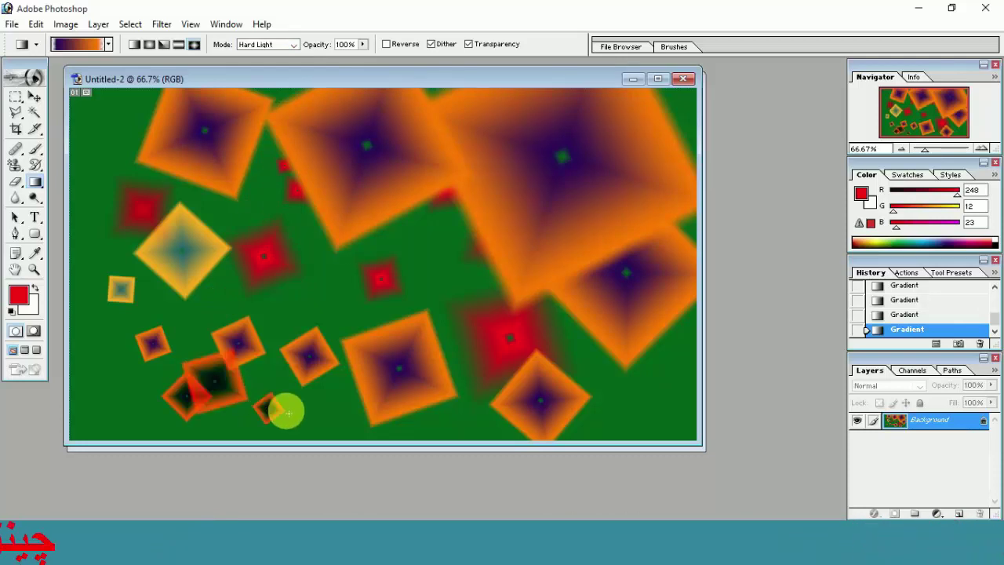
{"action": "left_click_drag", "start_coordinate": [337, 343], "coordinate": [338, 343]}
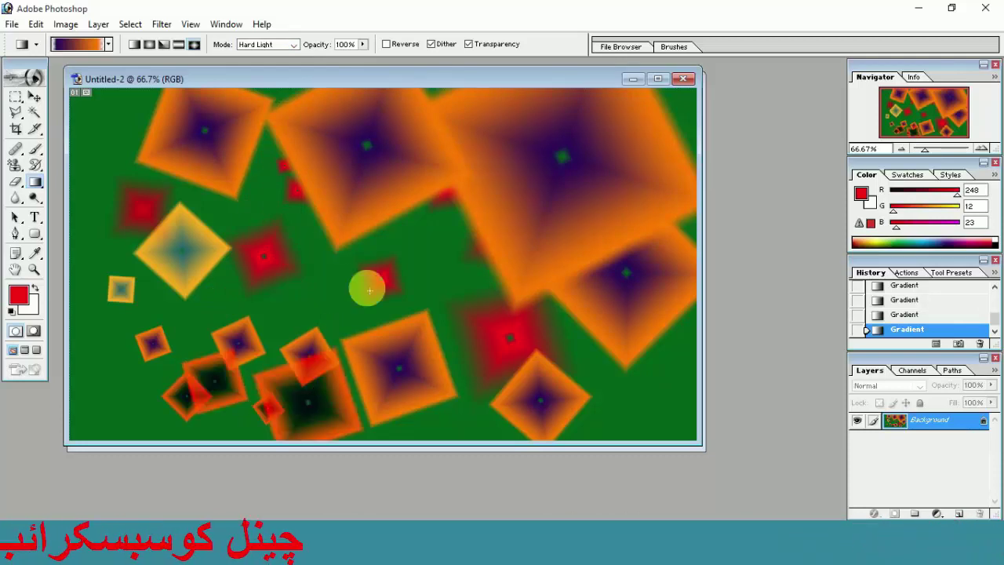
{"action": "left_click_drag", "start_coordinate": [357, 299], "coordinate": [385, 287]}
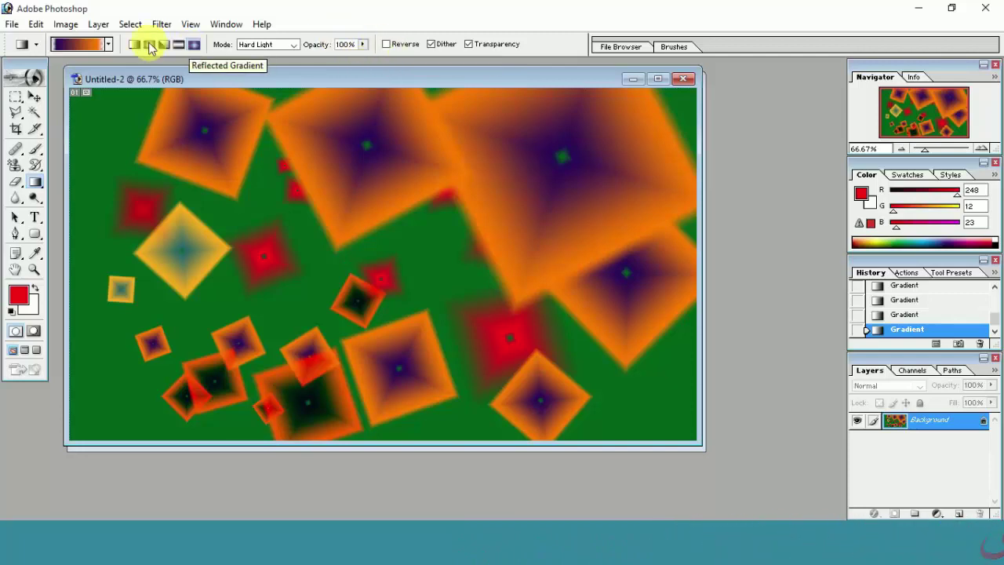
Choose the Black, White gradient preset and move the Untitled-2 window to reveal Untitled-1
{"action": "left_click", "coordinate": [108, 47]}
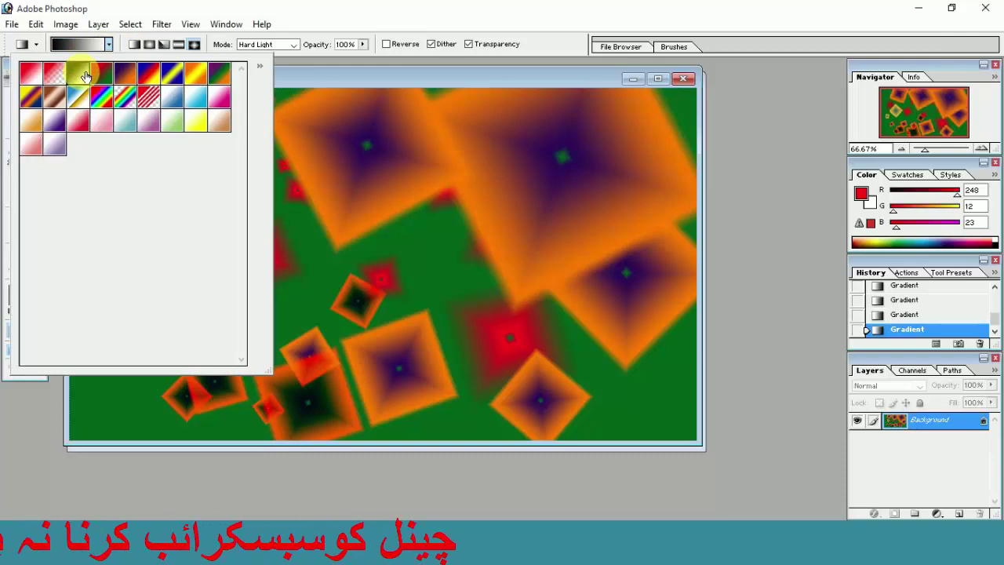
{"action": "double_click", "coordinate": [81, 76]}
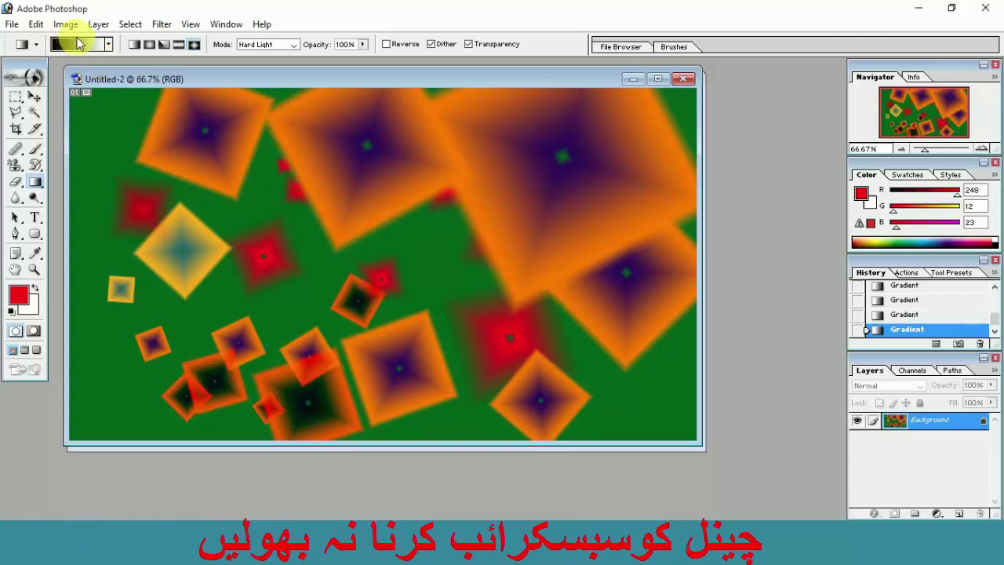
{"action": "left_click_drag", "start_coordinate": [136, 82], "coordinate": [133, 128]}
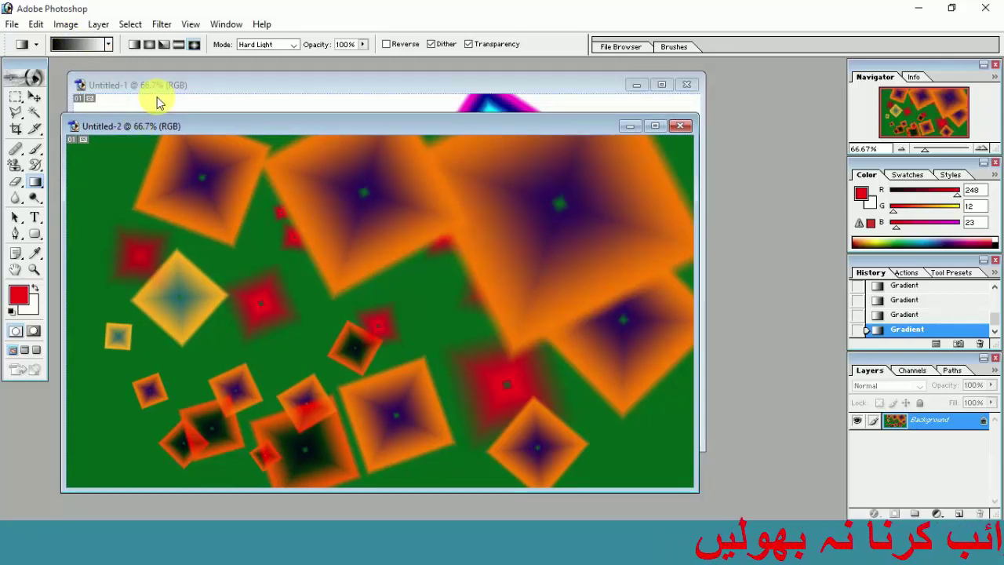
Create a 1280×720 Untitled-3 document filled with a linear black-to-white gradient from the left edge
{"action": "key", "text": "ctrl+n"}
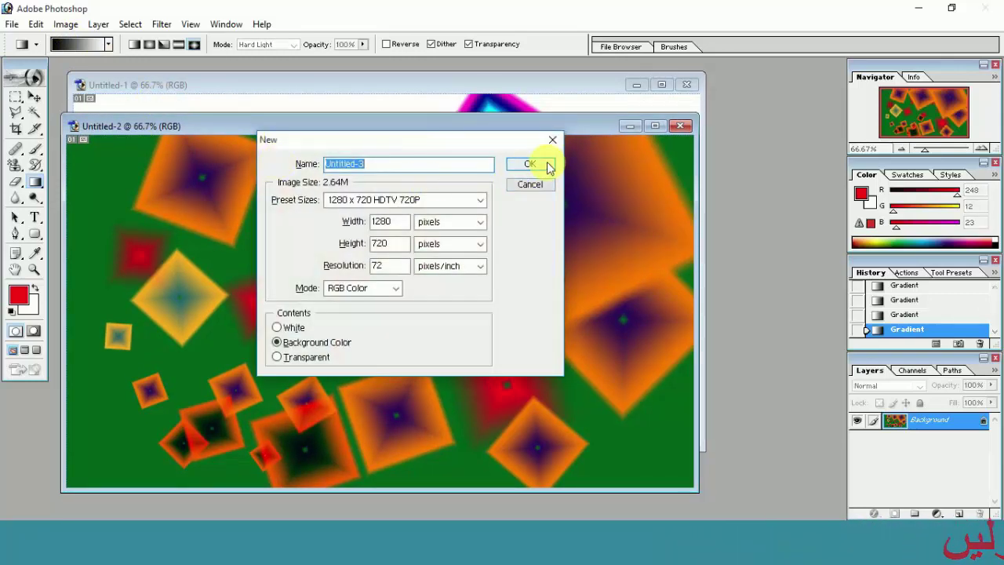
{"action": "left_click", "coordinate": [547, 165]}
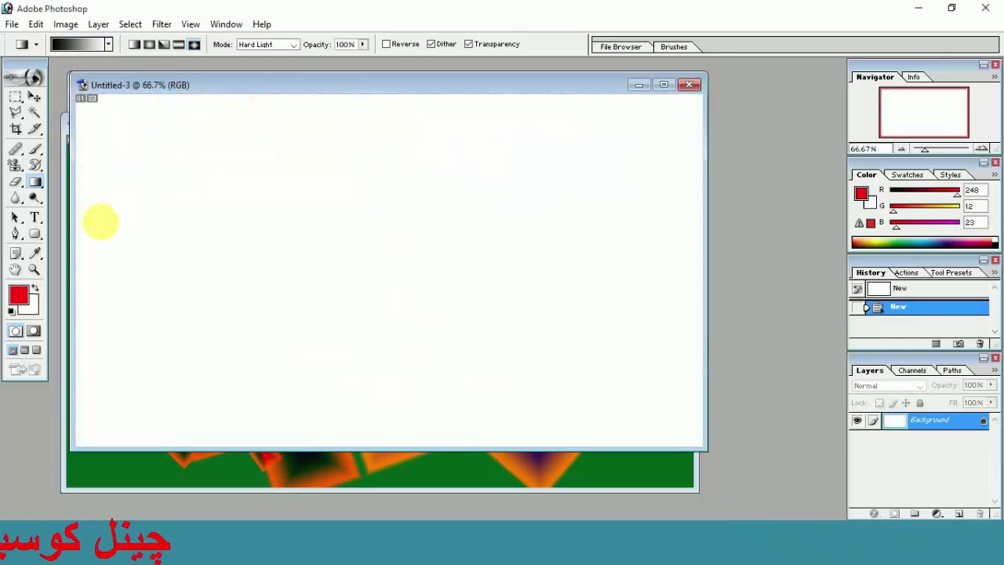
{"action": "left_click_drag", "start_coordinate": [82, 232], "coordinate": [685, 225]}
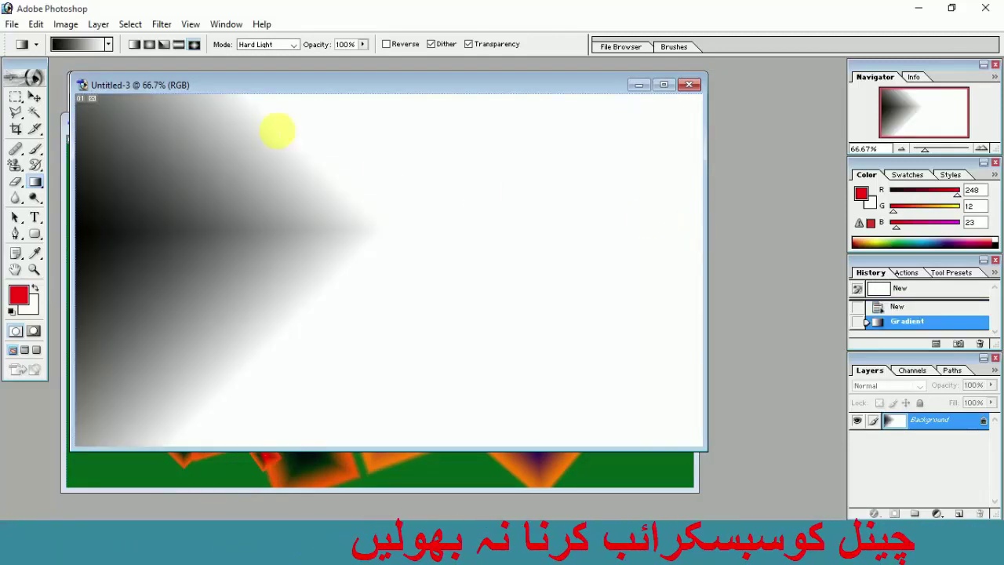
{"action": "key", "text": "ctrl+z"}
{"action": "left_click", "coordinate": [134, 44]}
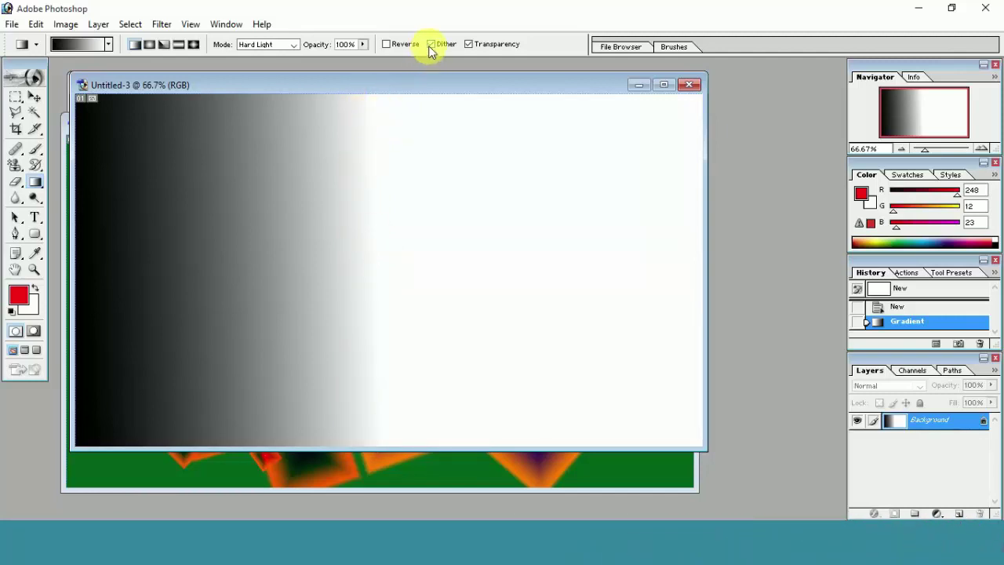
{"action": "left_click_drag", "start_coordinate": [82, 251], "coordinate": [668, 248]}
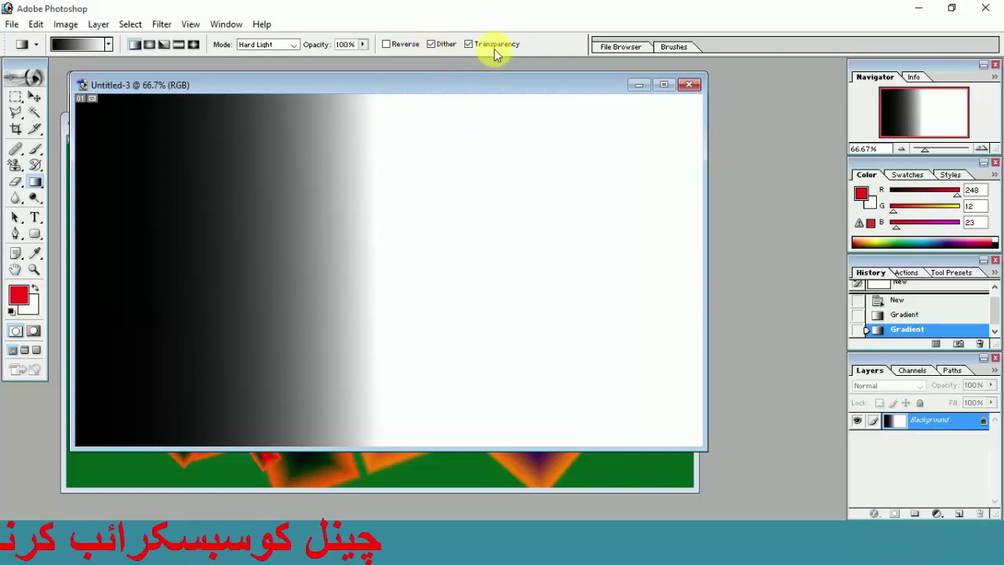
{"action": "left_click_drag", "start_coordinate": [399, 82], "coordinate": [399, 99]}
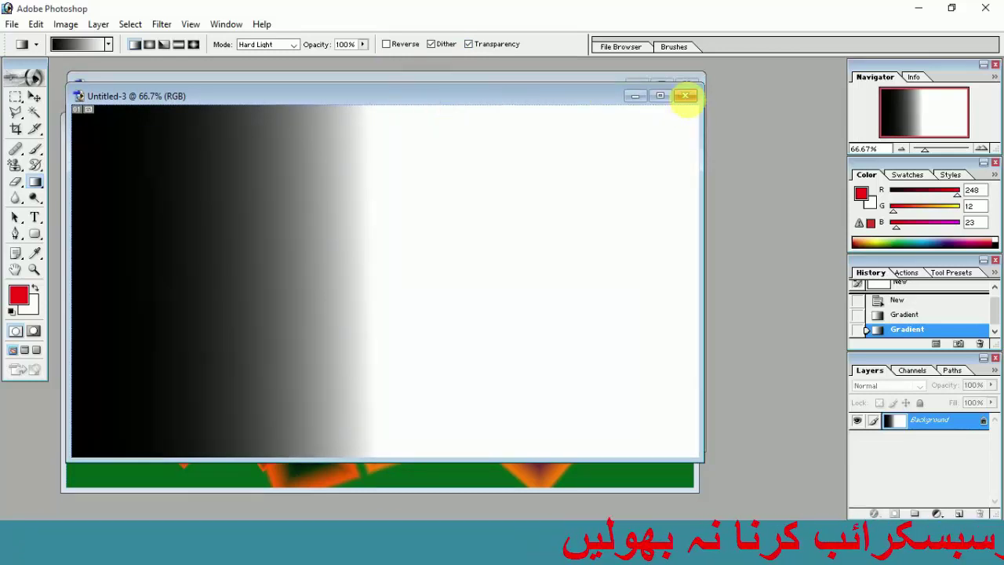
Keep Untitled-3 open and choose the red-to-transparent gradient preset
{"action": "left_click", "coordinate": [687, 97]}
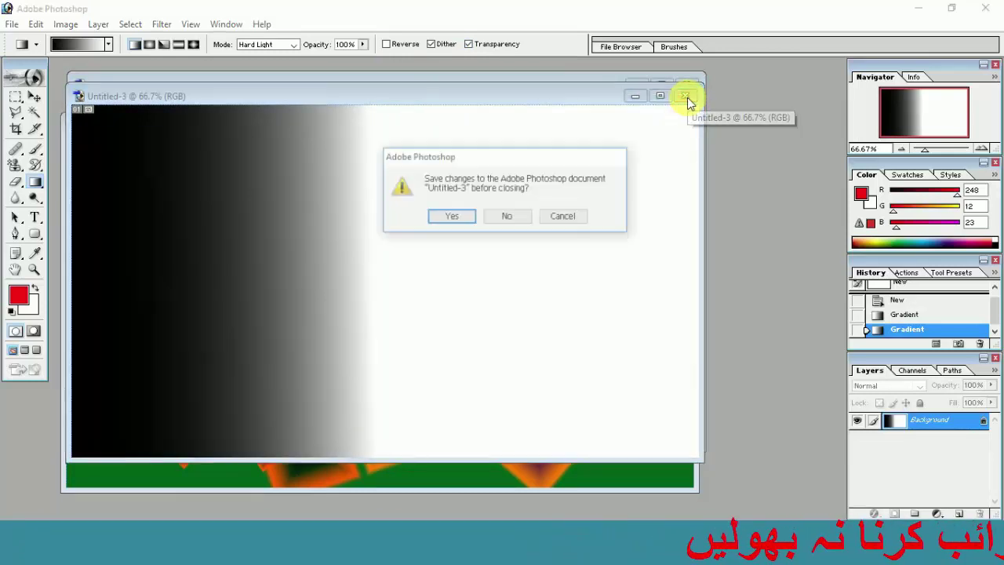
{"action": "left_click", "coordinate": [563, 216]}
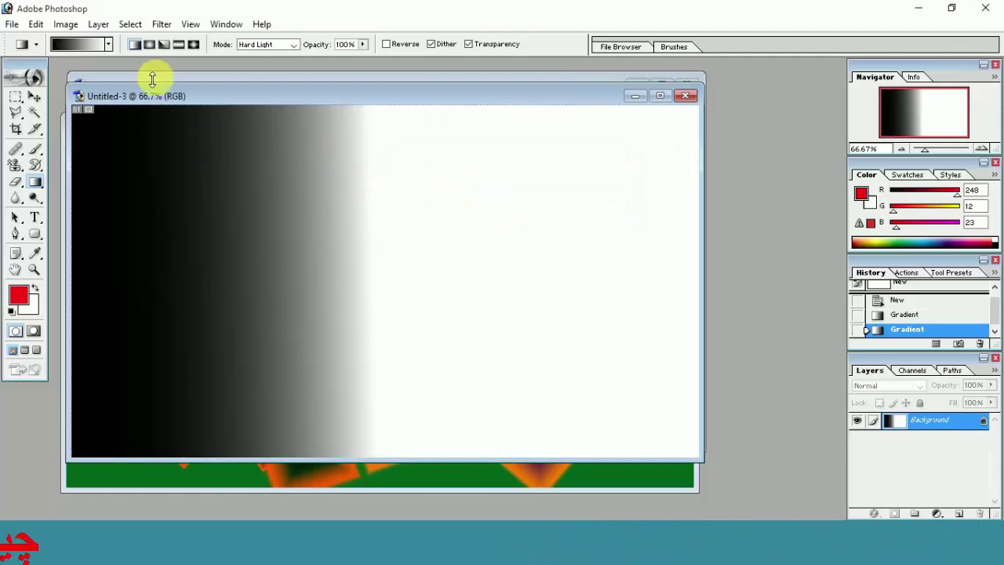
{"action": "left_click", "coordinate": [110, 45]}
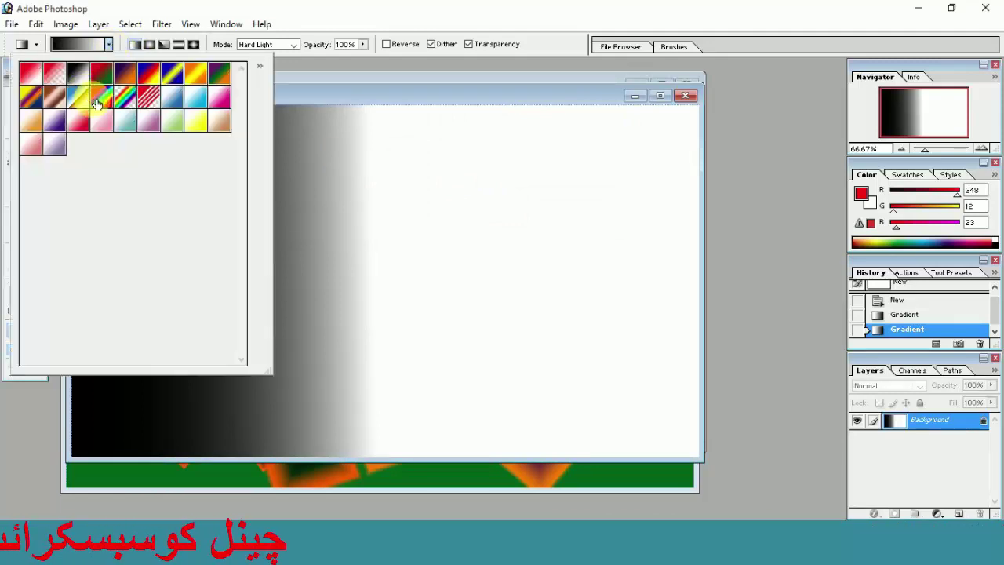
{"action": "left_click", "coordinate": [63, 76]}
{"action": "left_click", "coordinate": [58, 74]}
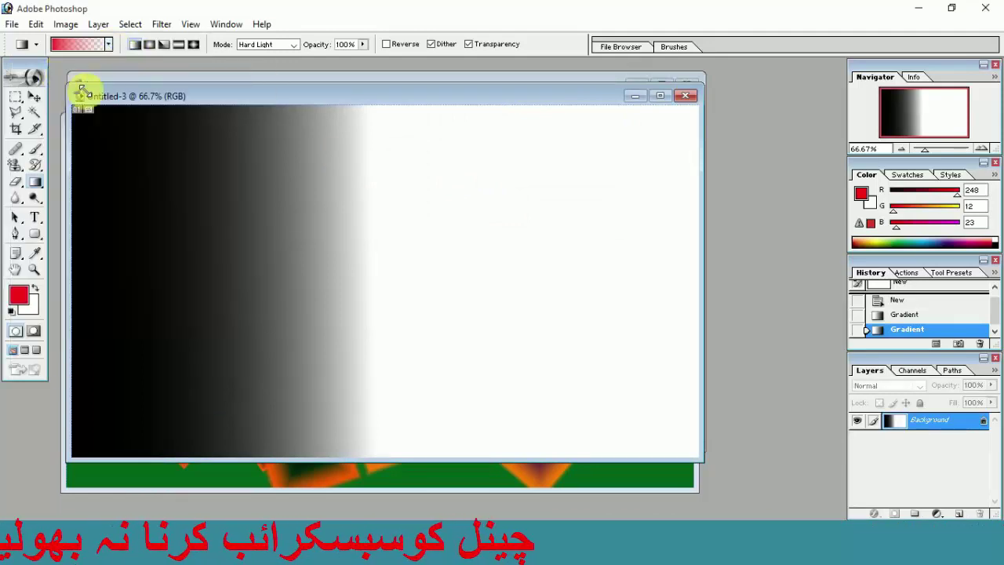
Turn on Transparency and redraw the red gradient across the Untitled-3 canvas
{"action": "left_click_drag", "start_coordinate": [83, 267], "coordinate": [526, 254]}
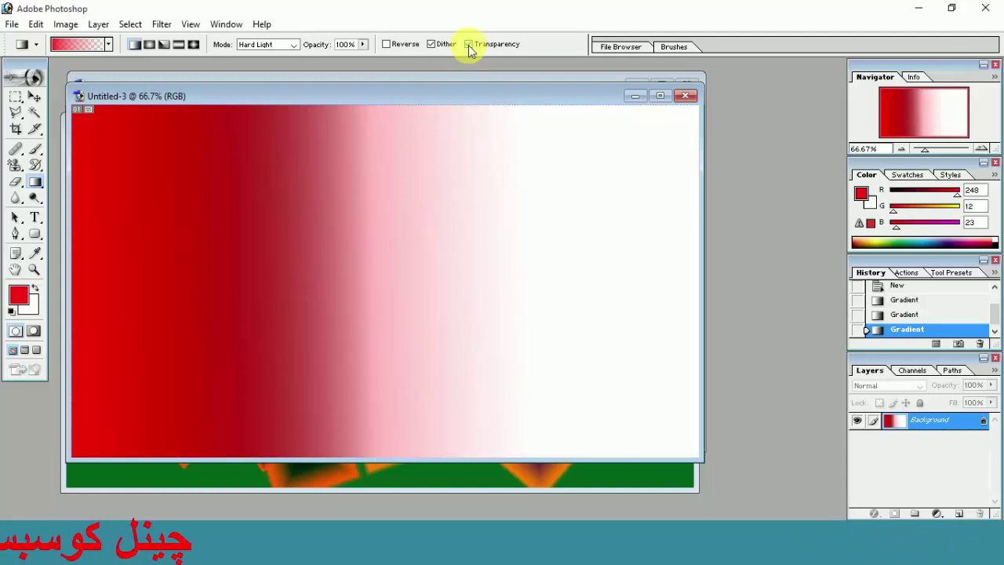
{"action": "left_click_drag", "start_coordinate": [82, 283], "coordinate": [634, 323]}
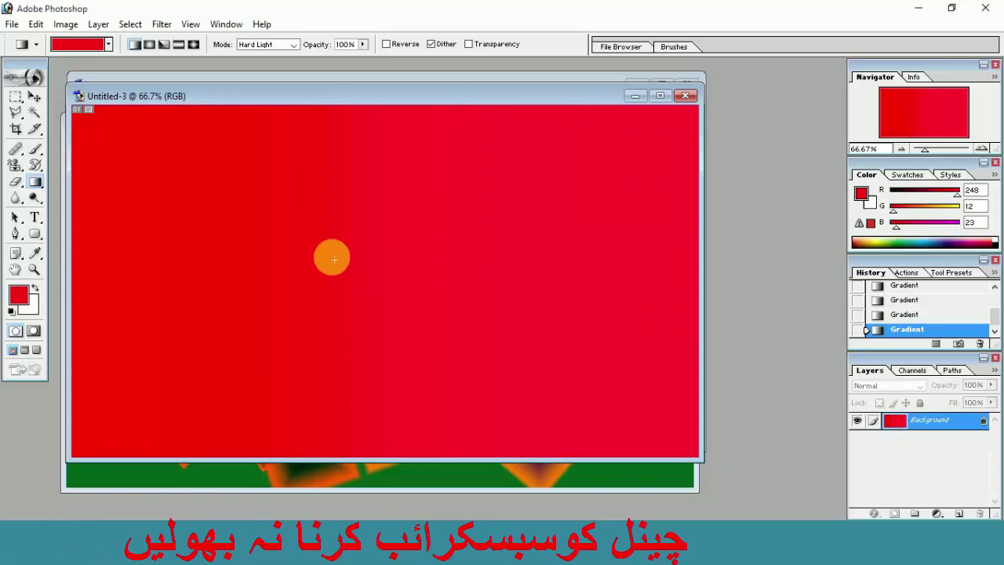
{"action": "left_click_drag", "start_coordinate": [106, 231], "coordinate": [572, 242]}
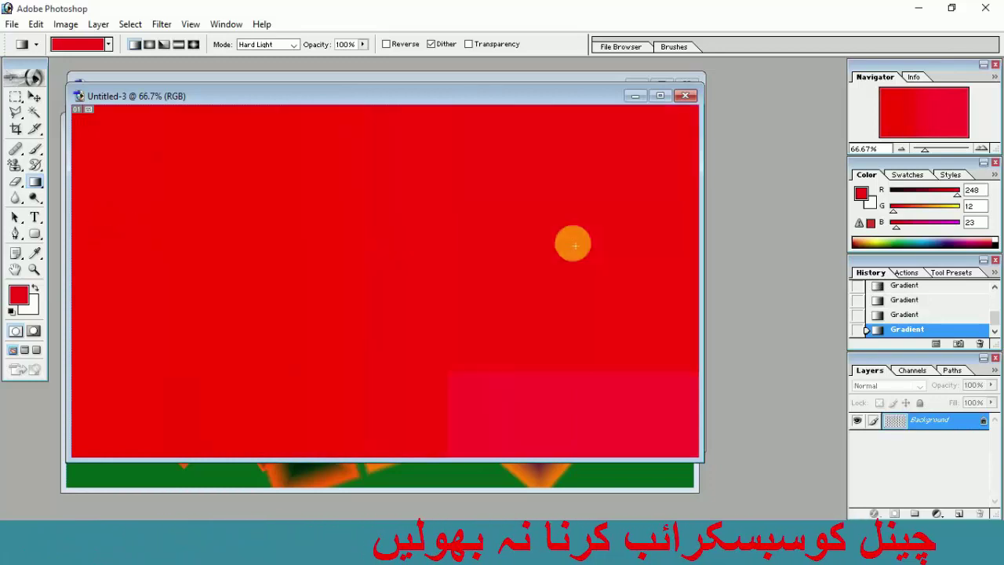
{"action": "left_click", "coordinate": [468, 44]}
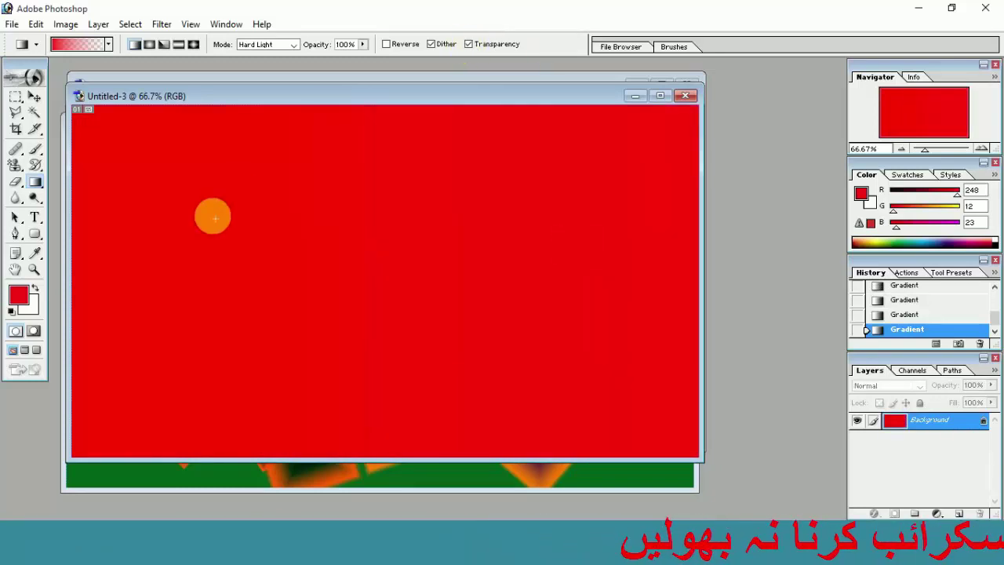
{"action": "left_click_drag", "start_coordinate": [81, 289], "coordinate": [570, 297]}
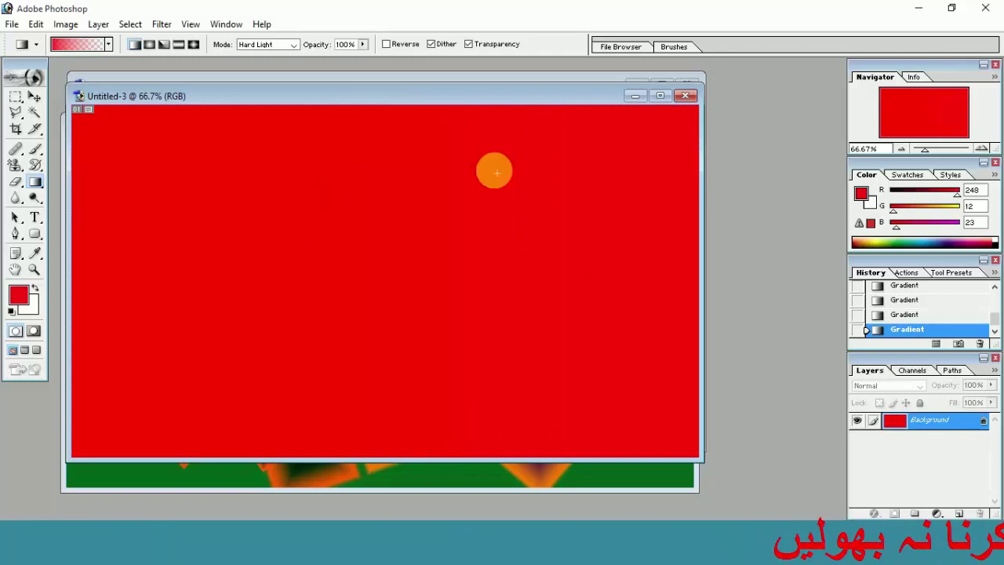
Close Untitled-3, Untitled-2 and Untitled-1 without saving, then choose gunbad.jpg from Downloads
{"action": "left_click", "coordinate": [686, 96]}
{"action": "left_click", "coordinate": [508, 218]}
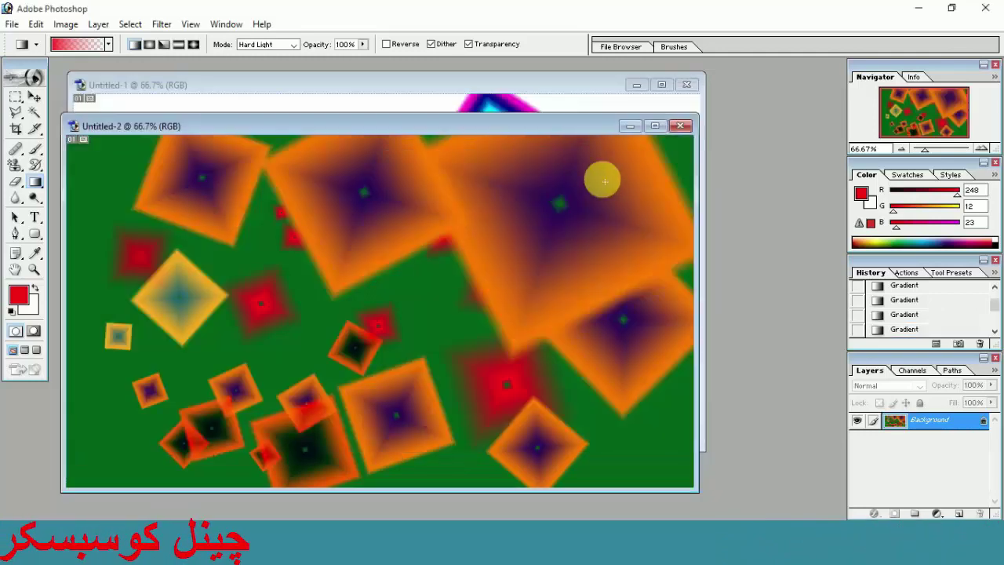
{"action": "left_click", "coordinate": [680, 126]}
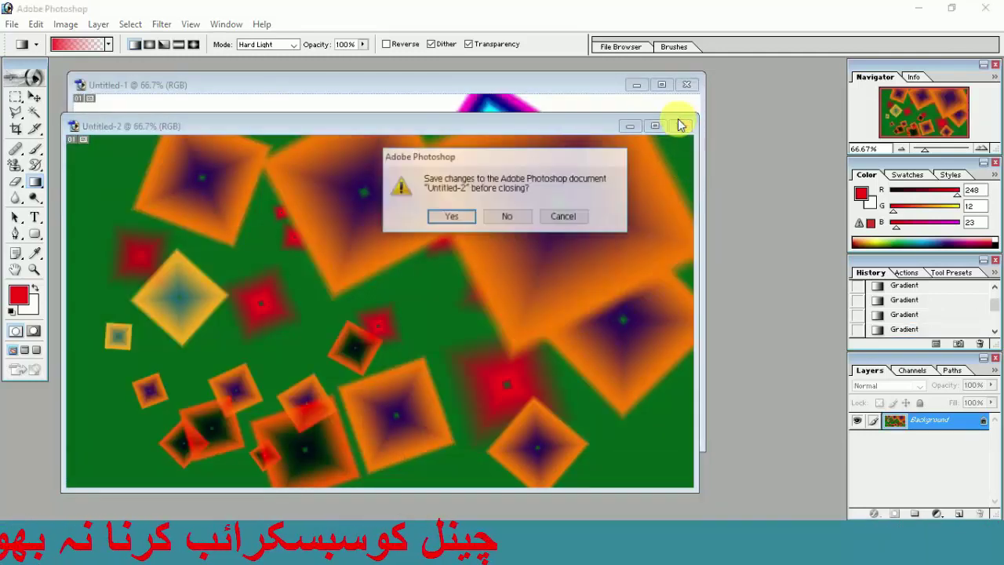
{"action": "left_click", "coordinate": [518, 217]}
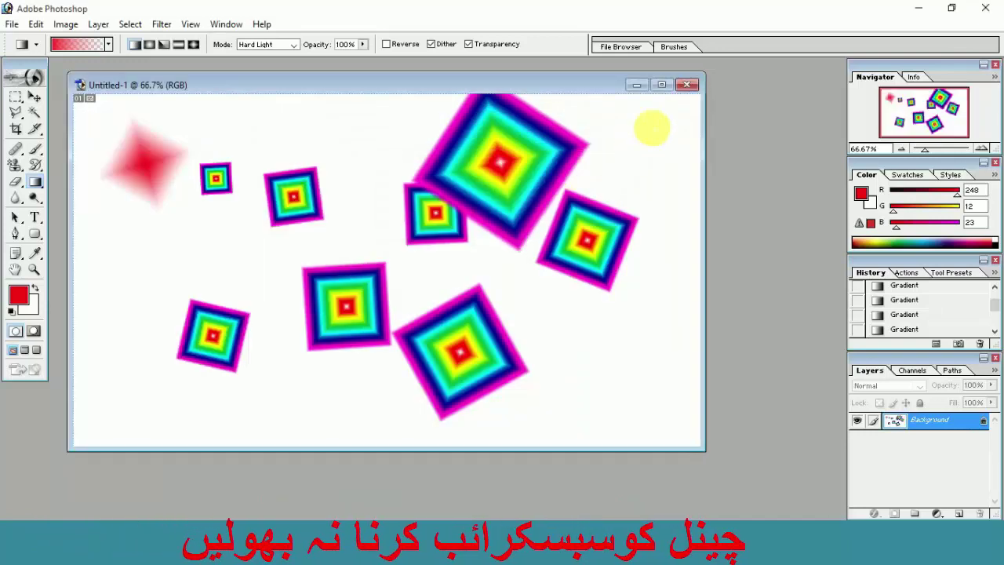
{"action": "left_click", "coordinate": [687, 86]}
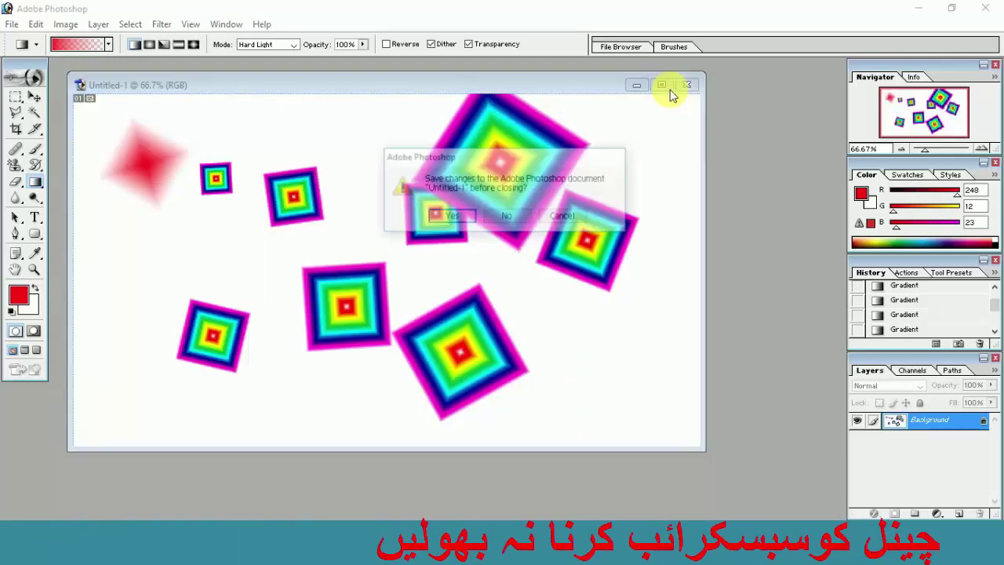
{"action": "left_click", "coordinate": [505, 219]}
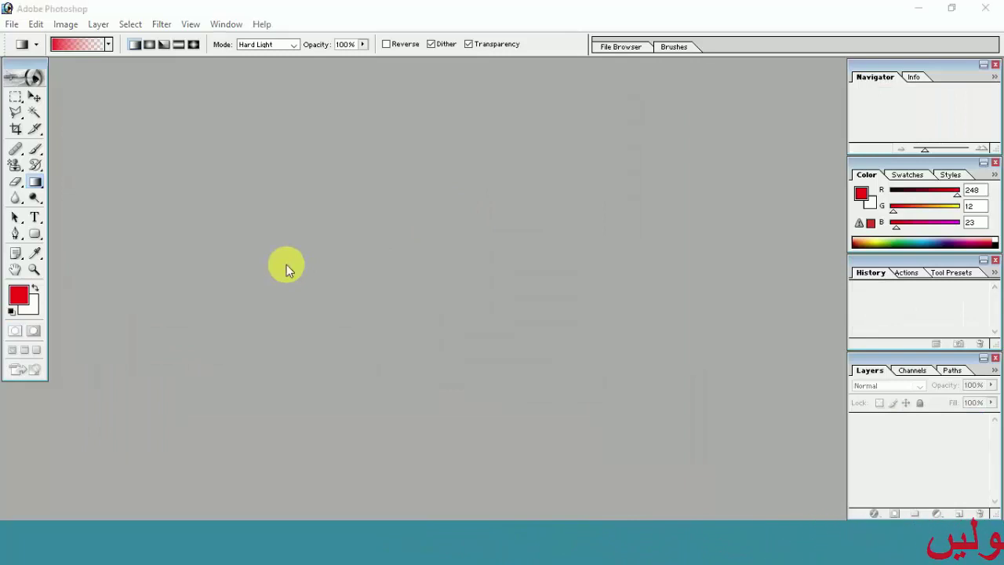
{"action": "double_click", "coordinate": [354, 259]}
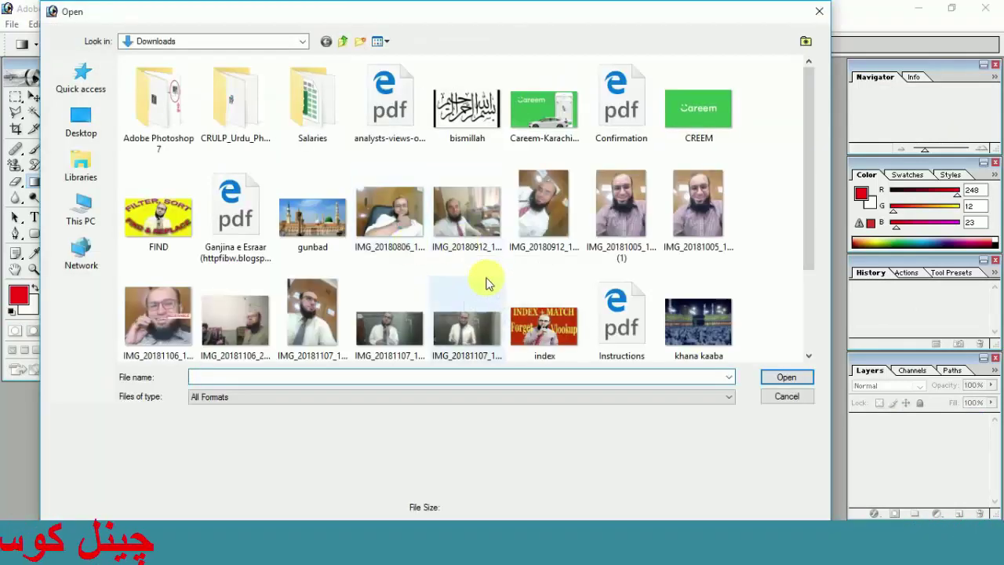
{"action": "left_click", "coordinate": [328, 236]}
Open gunbad.jpg and enlarge its window at 200% zoom to fill the workspace
{"action": "double_click", "coordinate": [328, 235]}
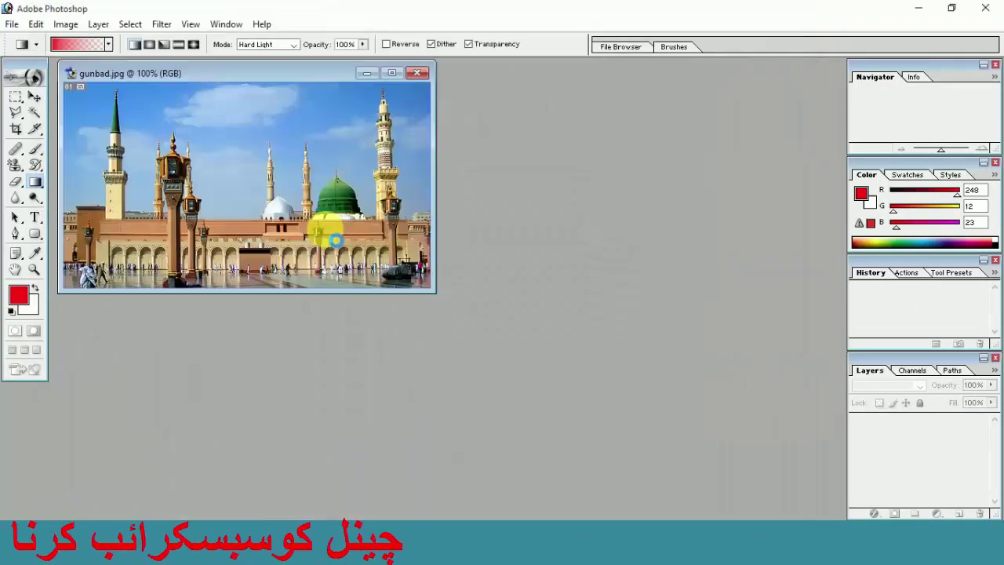
{"action": "mouse_move", "coordinate": [434, 291]}
{"action": "left_mouse_down"}
{"action": "mouse_move", "coordinate": [651, 455]}
{"action": "mouse_move", "coordinate": [544, 372]}
{"action": "mouse_move", "coordinate": [619, 410]}
{"action": "mouse_move", "coordinate": [635, 447]}
{"action": "left_mouse_up"}
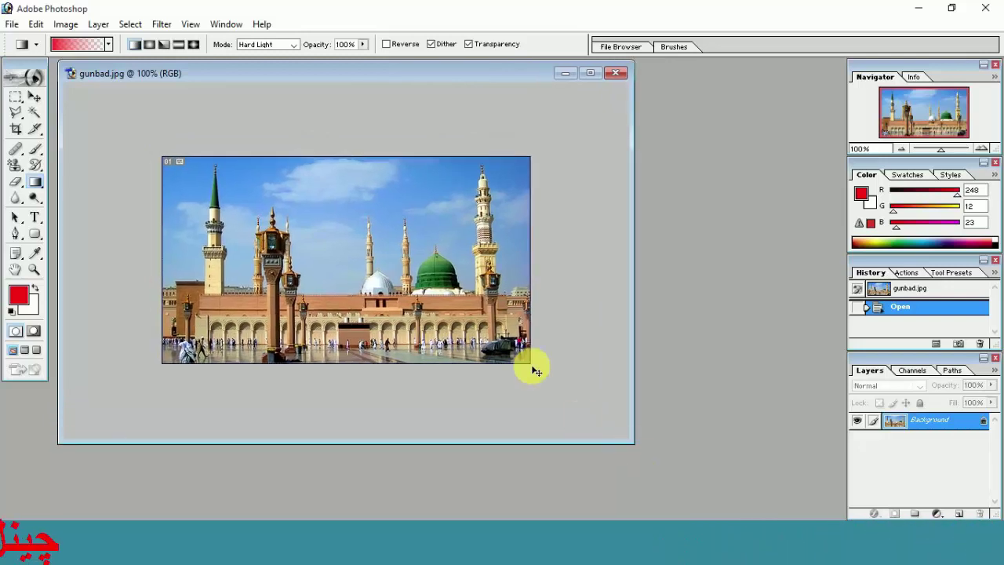
{"action": "key", "text": "ctrl+plus"}
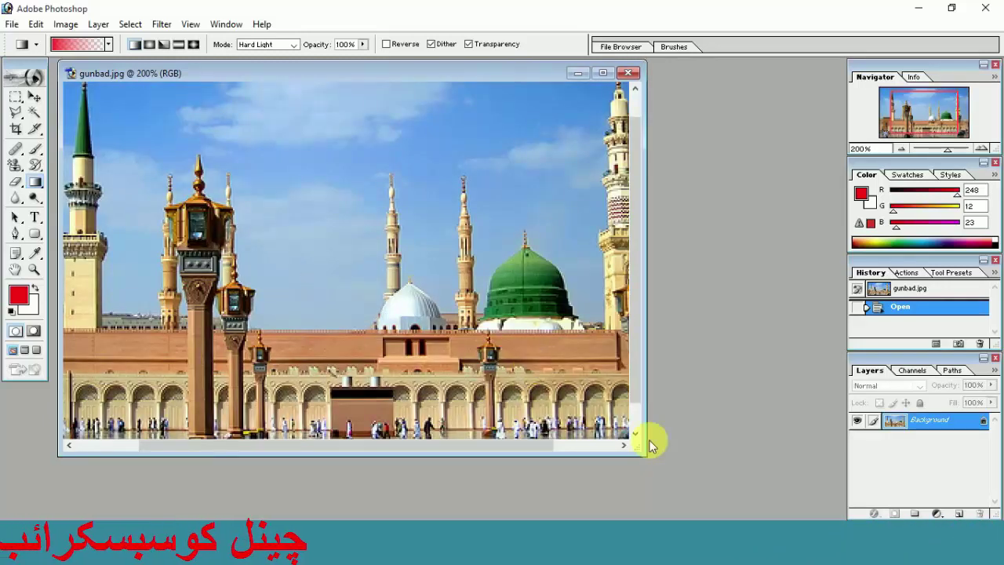
{"action": "left_click_drag", "start_coordinate": [645, 457], "coordinate": [828, 519]}
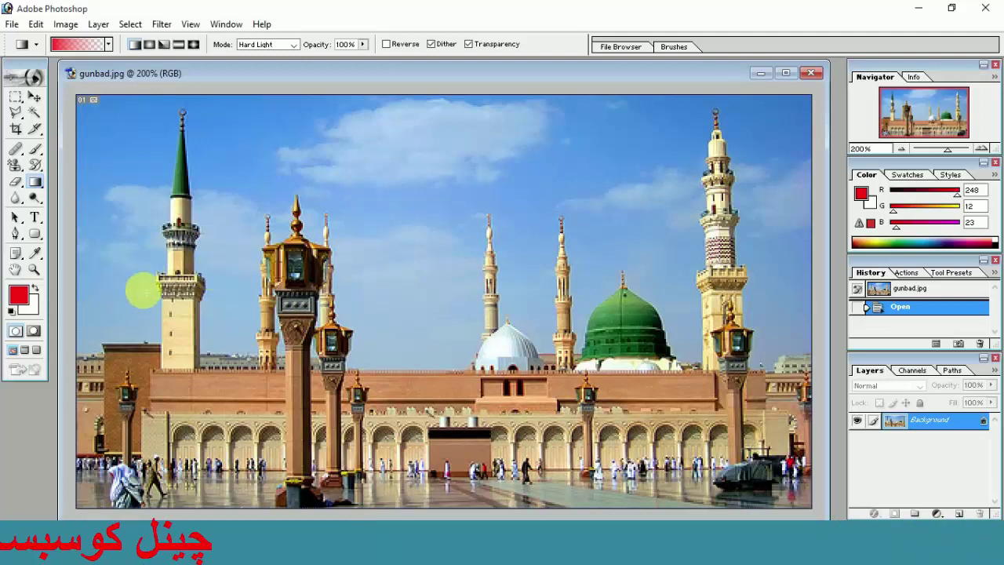
Use the Magic Wand to add each sky patch, left to right, until all sky is selected
{"action": "left_click", "coordinate": [34, 112]}
{"action": "left_click", "coordinate": [107, 148]}
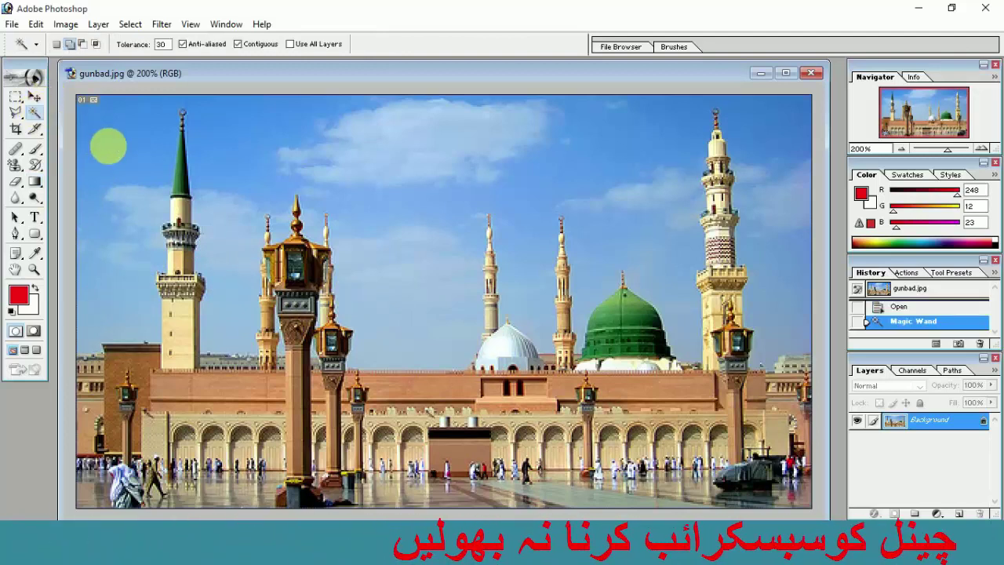
{"action": "left_click", "coordinate": [99, 282]}
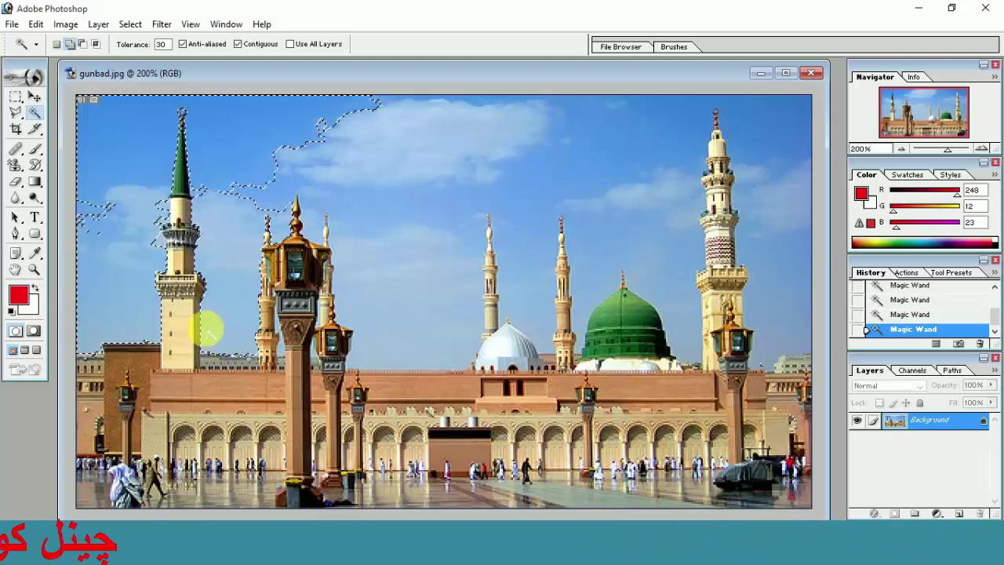
{"action": "left_click", "coordinate": [319, 229]}
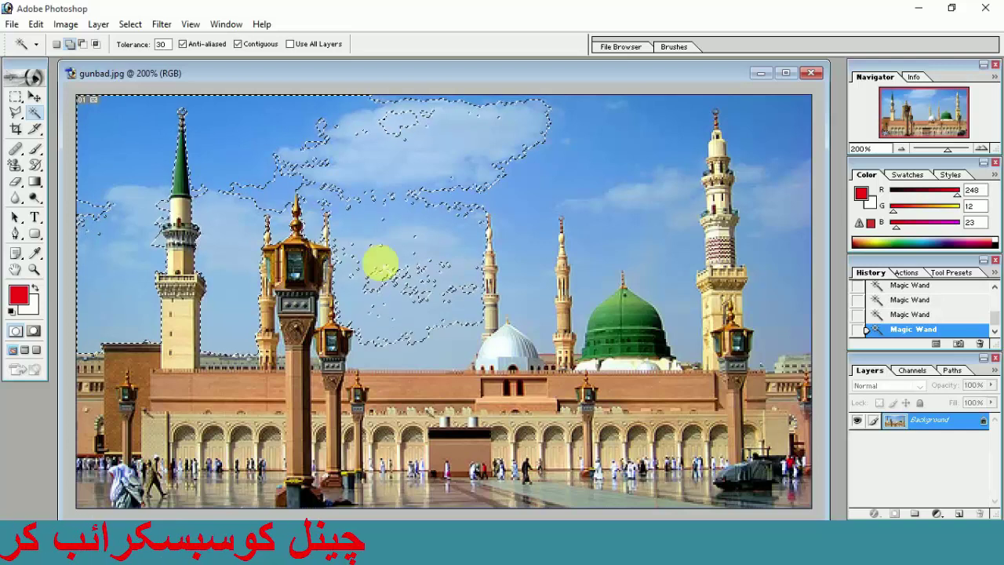
{"action": "left_click", "coordinate": [502, 306]}
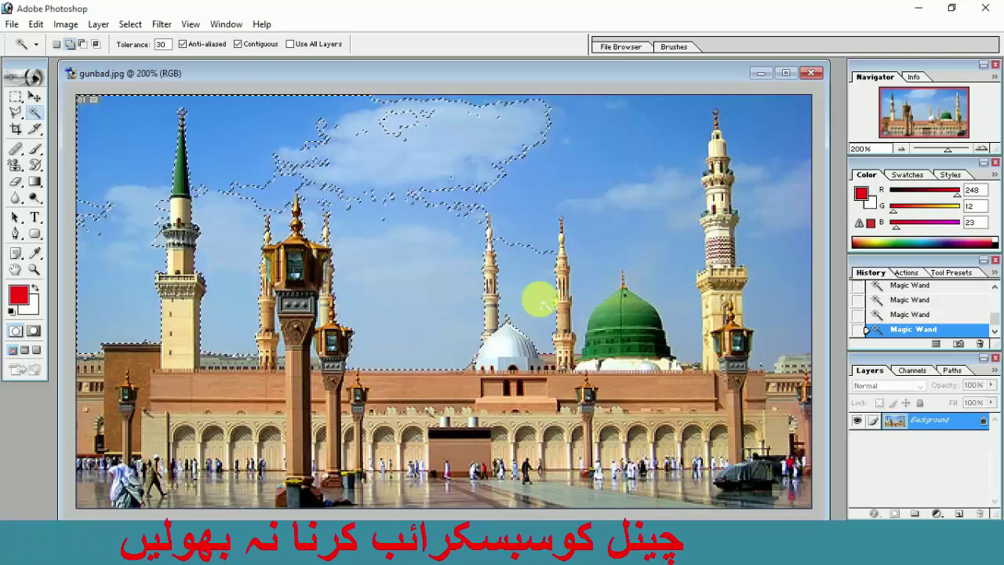
{"action": "left_click", "coordinate": [603, 172]}
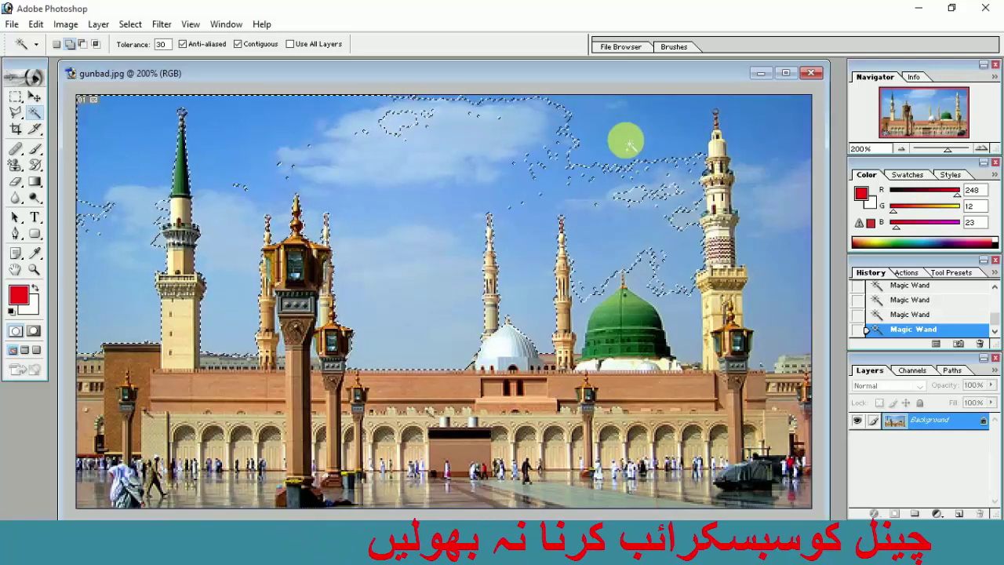
{"action": "left_click", "coordinate": [801, 102]}
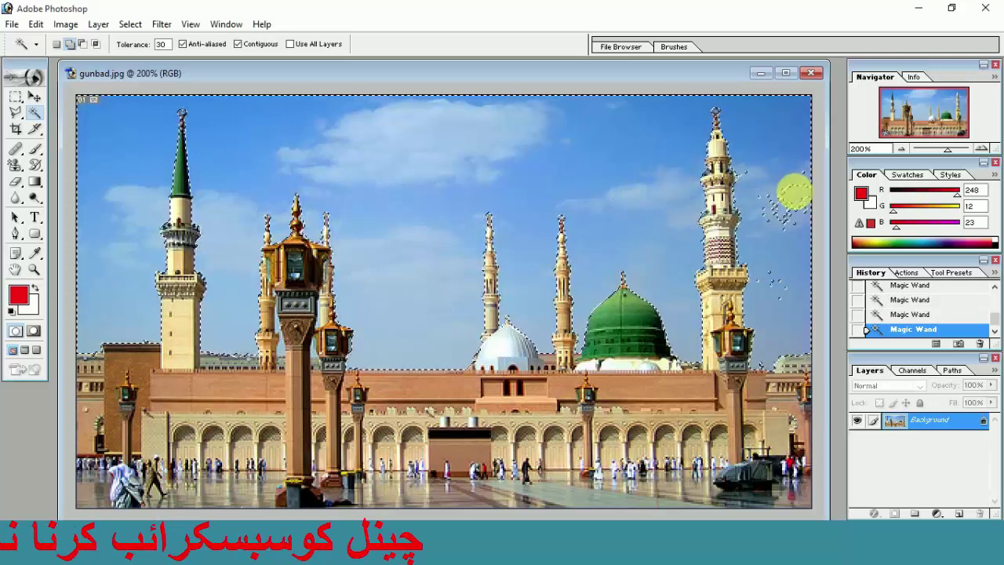
{"action": "left_click", "coordinate": [777, 291]}
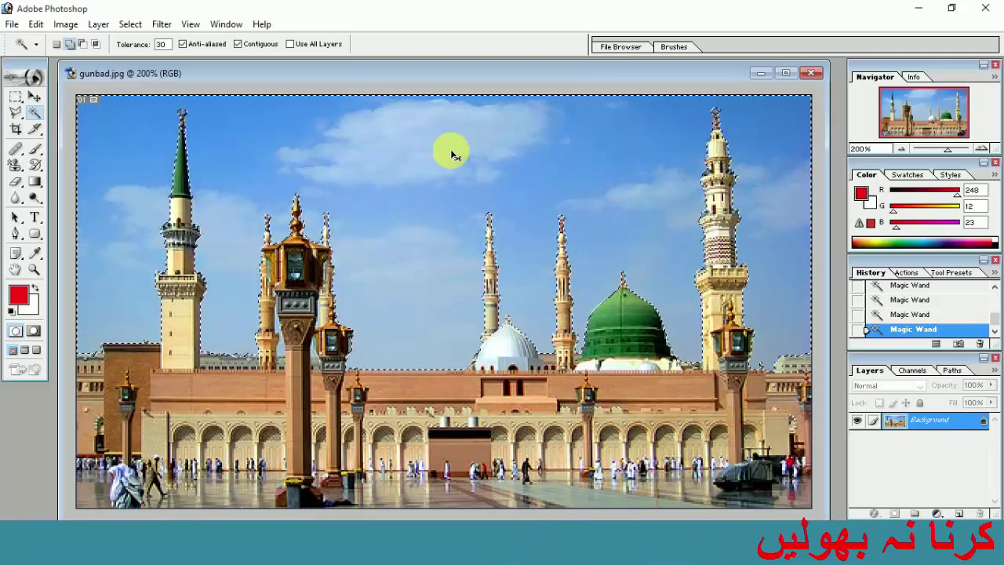
Create an empty Layer 1 with Shift+Ctrl+N, accepting the default name
{"action": "key", "text": "ctrl+shift+n"}
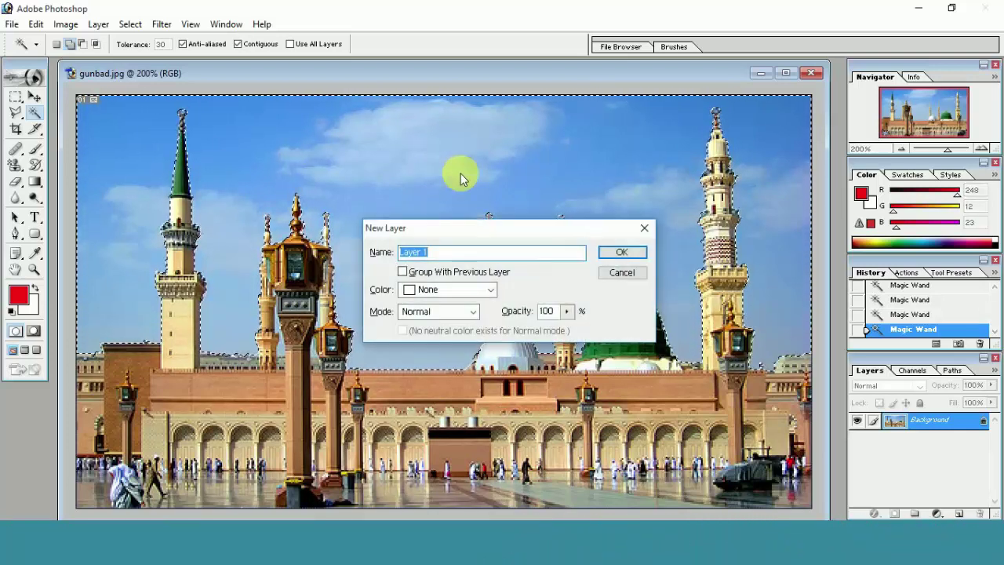
{"action": "left_click", "coordinate": [618, 255]}
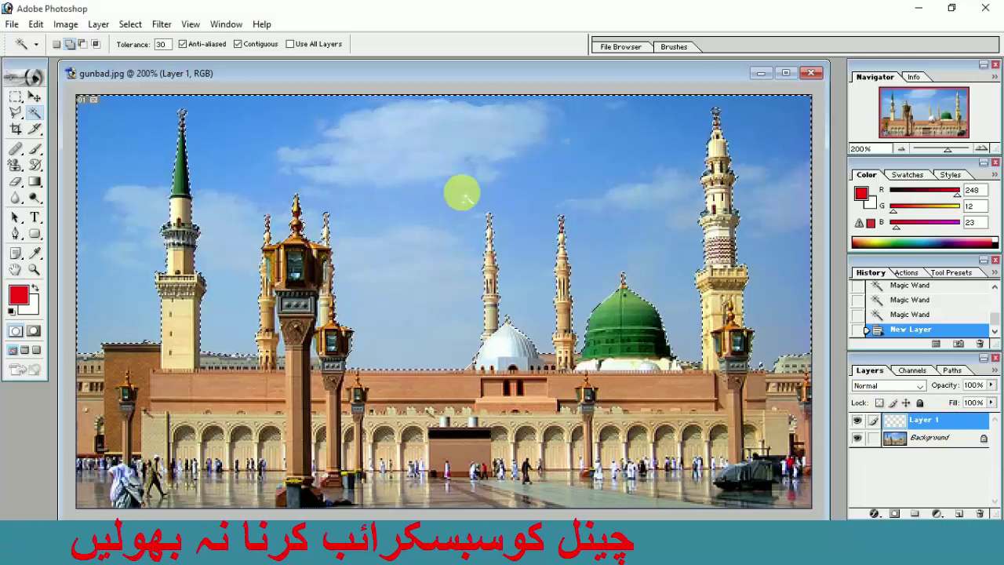
Keep the Gradient tool active and set the foreground colour to dark grey 5C5E5F
{"action": "left_click", "coordinate": [39, 182]}
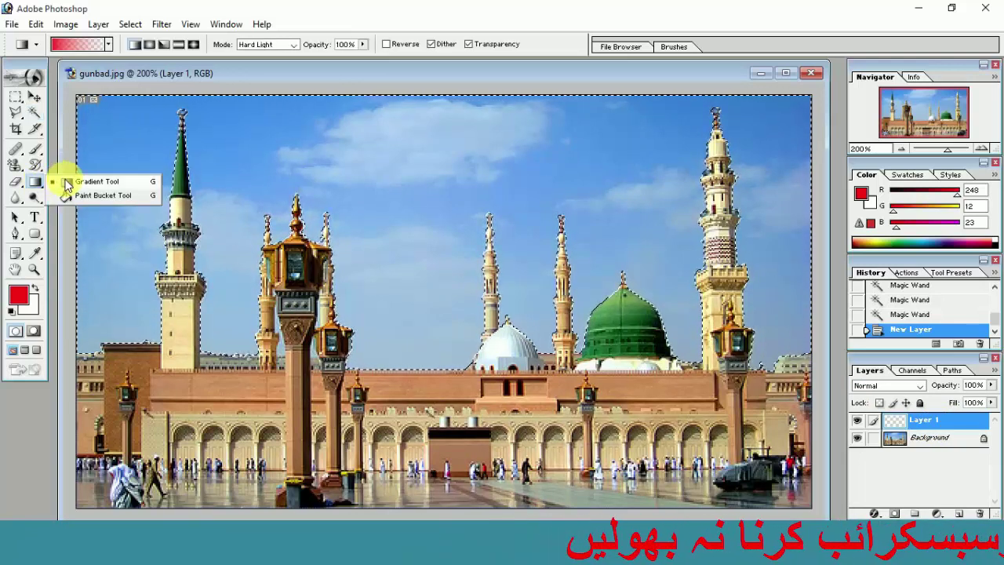
{"action": "left_click", "coordinate": [66, 181]}
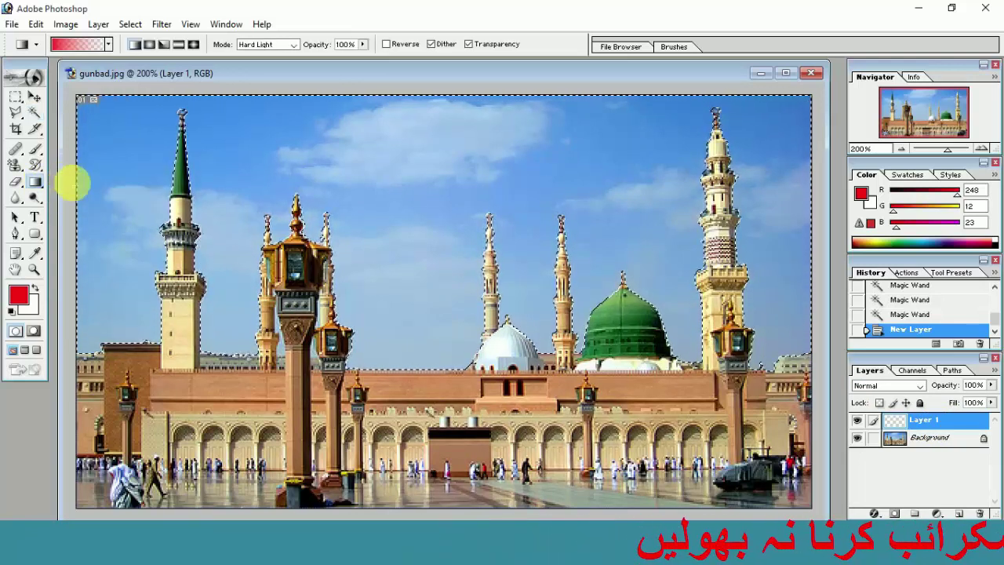
{"action": "left_click", "coordinate": [19, 294]}
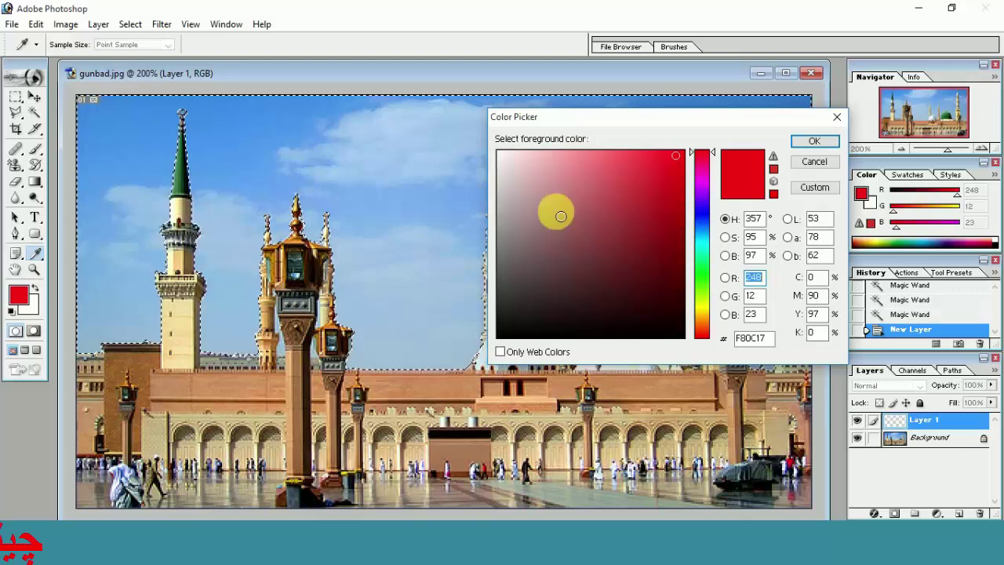
{"action": "left_click", "coordinate": [697, 243]}
{"action": "left_click_drag", "start_coordinate": [701, 248], "coordinate": [701, 233]}
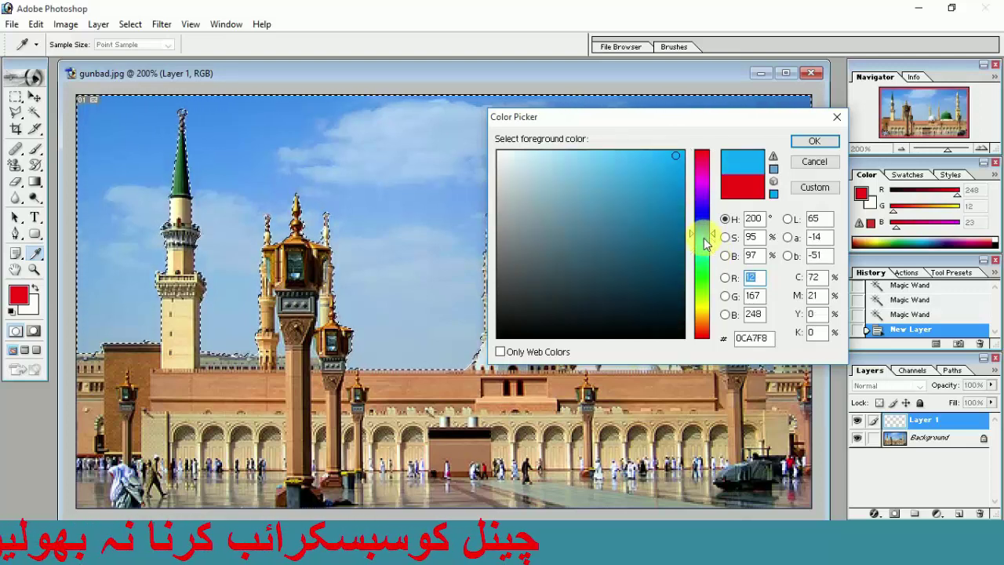
{"action": "left_click", "coordinate": [579, 156]}
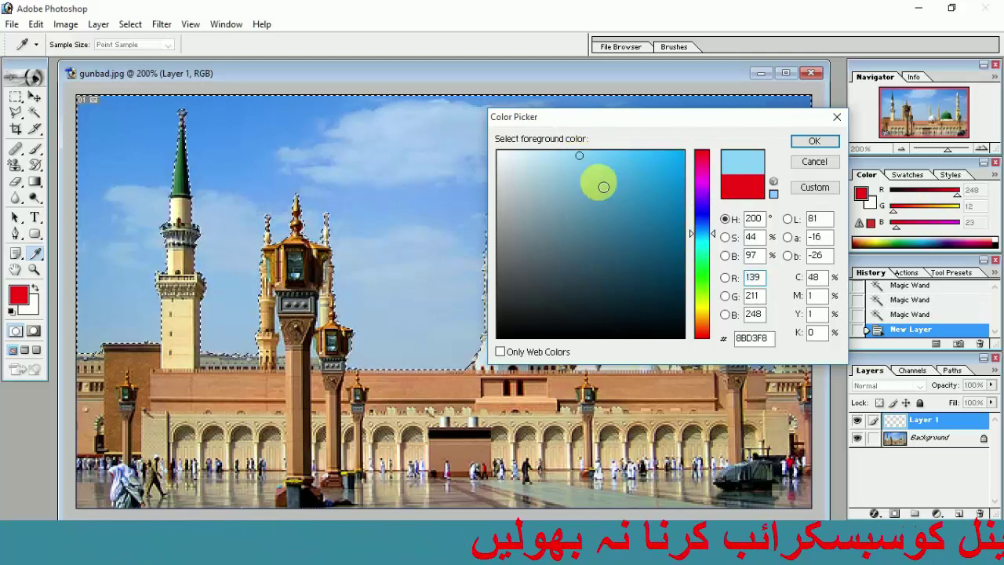
{"action": "left_click", "coordinate": [597, 182]}
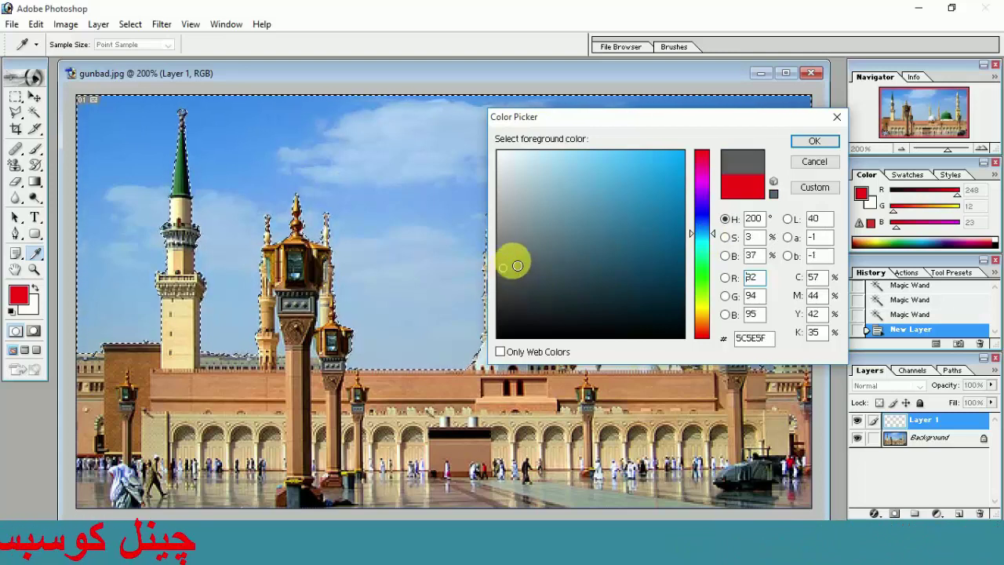
{"action": "left_click", "coordinate": [812, 142]}
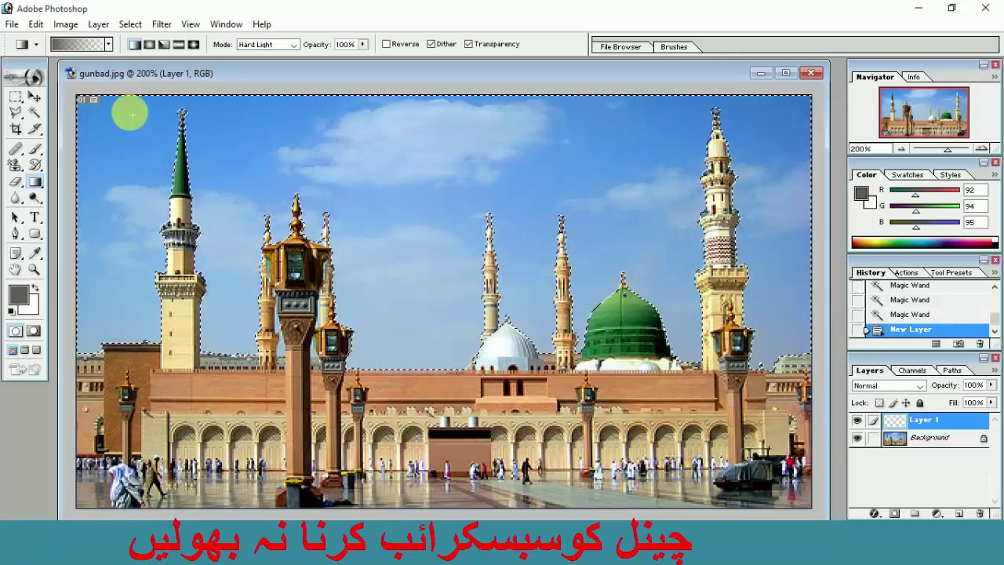
Pick the black-to-white gradient preset and drag it across the sky, darkening toward the upper right
{"action": "left_click", "coordinate": [112, 51]}
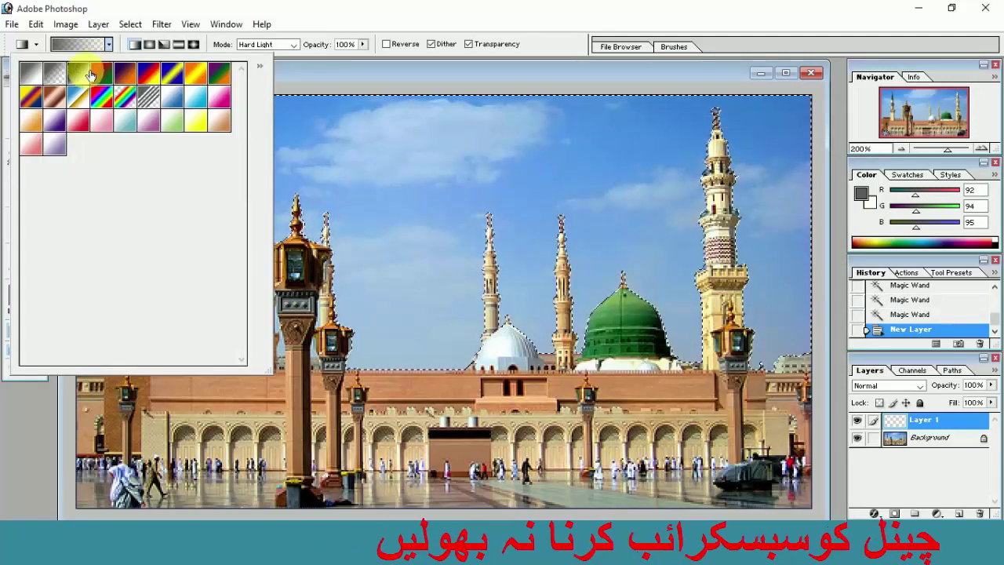
{"action": "double_click", "coordinate": [85, 70]}
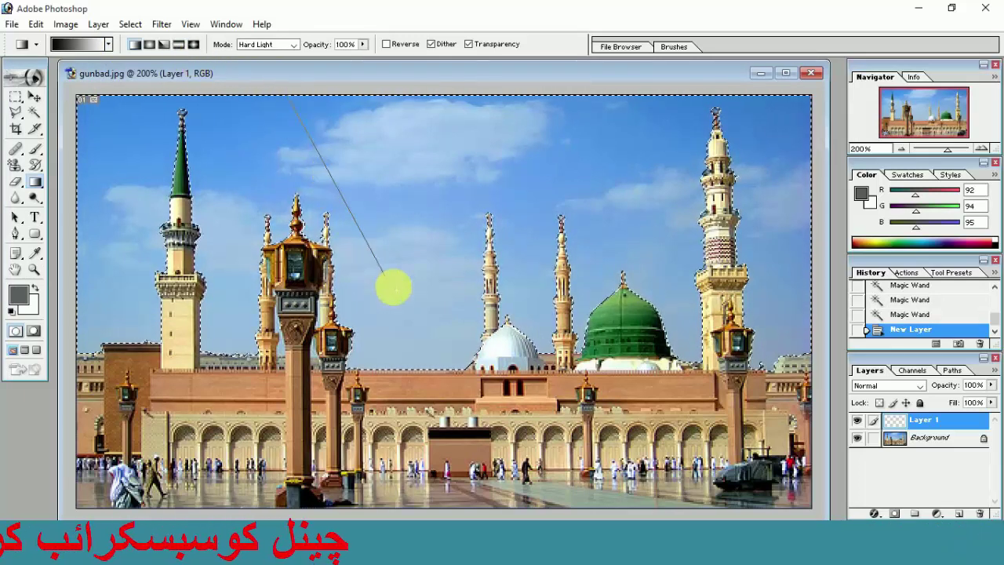
{"action": "left_click_drag", "start_coordinate": [346, 216], "coordinate": [420, 367]}
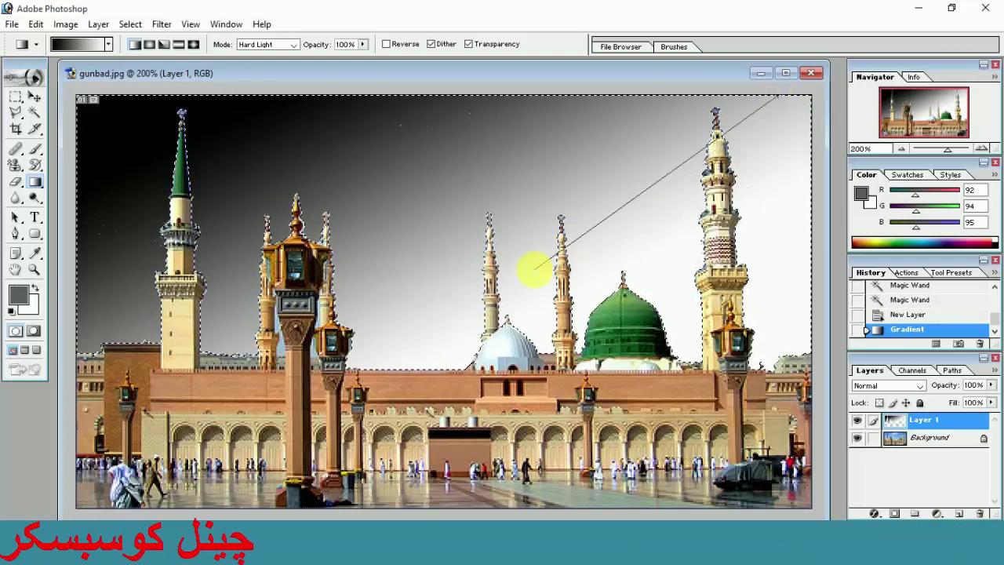
{"action": "left_click_drag", "start_coordinate": [404, 317], "coordinate": [366, 346]}
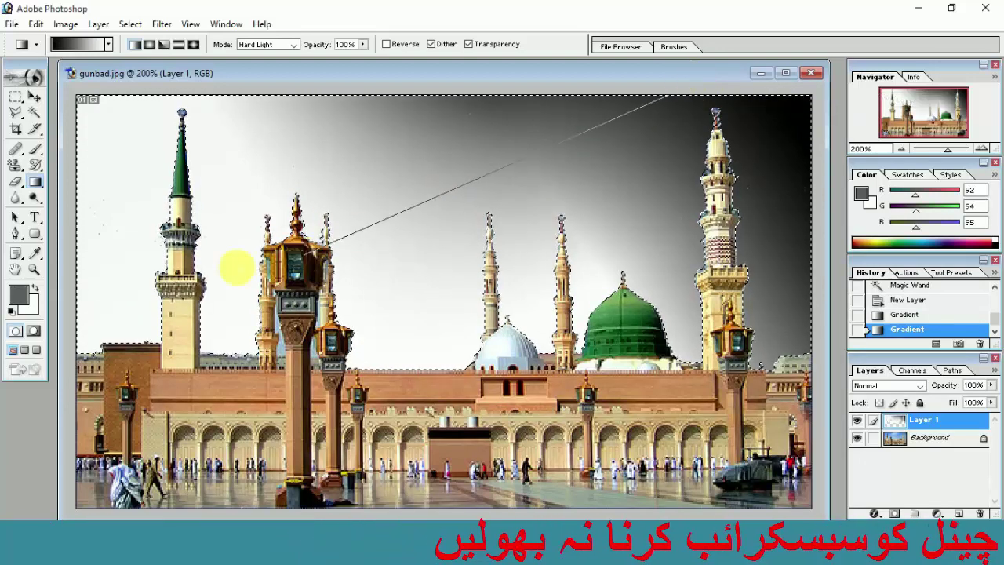
{"action": "left_click_drag", "start_coordinate": [661, 96], "coordinate": [34, 335]}
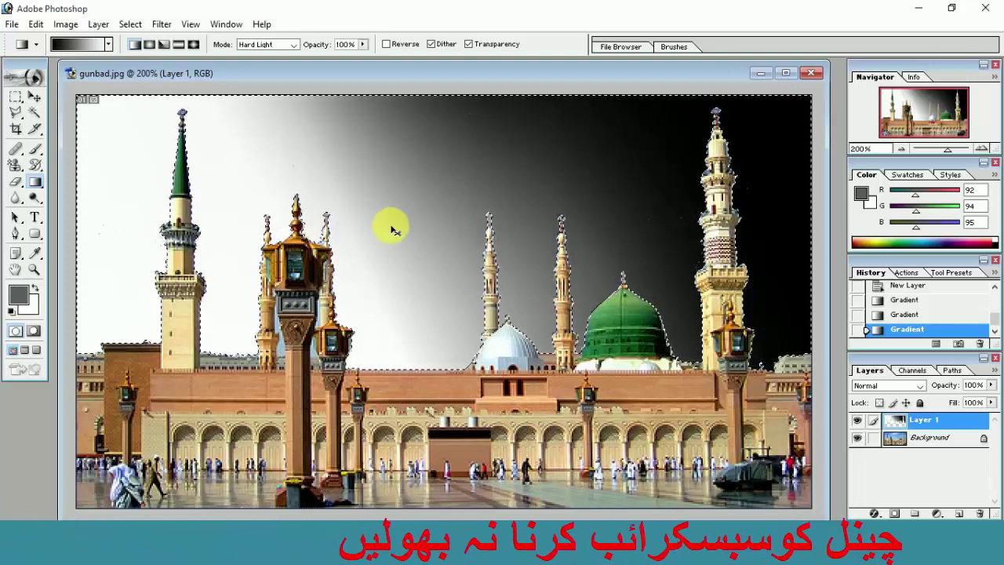
Deselect with Ctrl+D, toggle Layer 1's visibility to compare, and return to 200% zoom
{"action": "key", "text": "ctrl+d"}
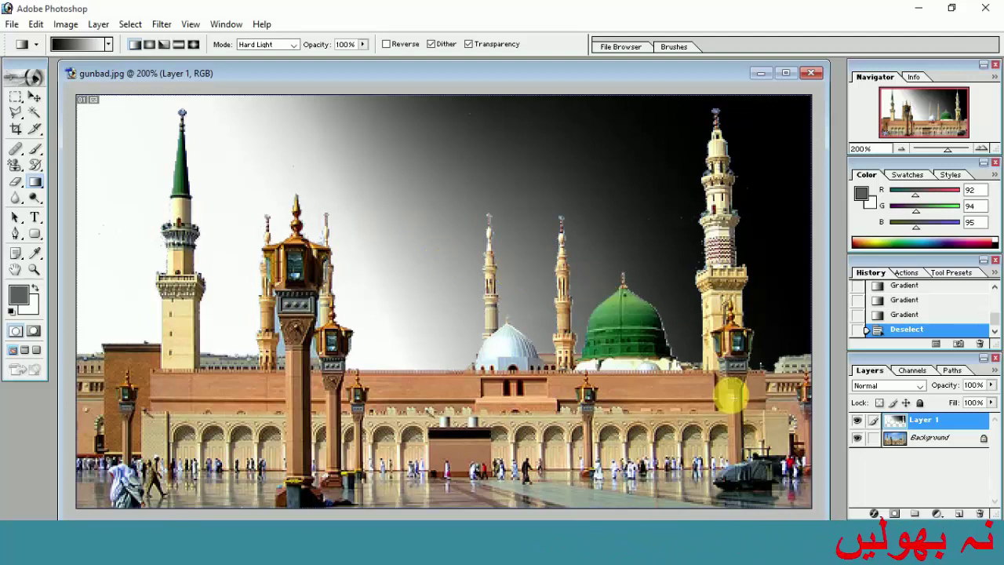
{"action": "left_click", "coordinate": [861, 421]}
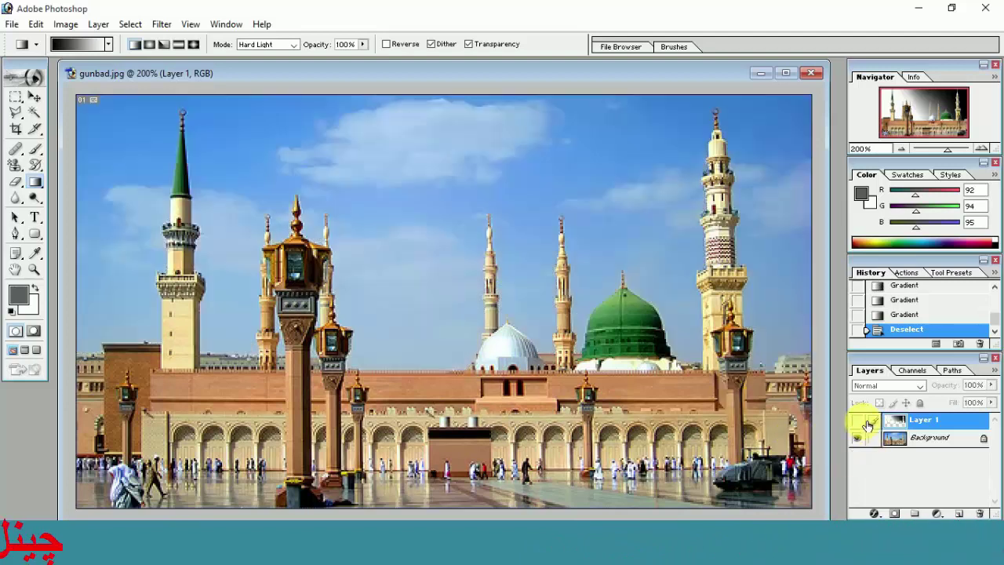
{"action": "left_click", "coordinate": [860, 422]}
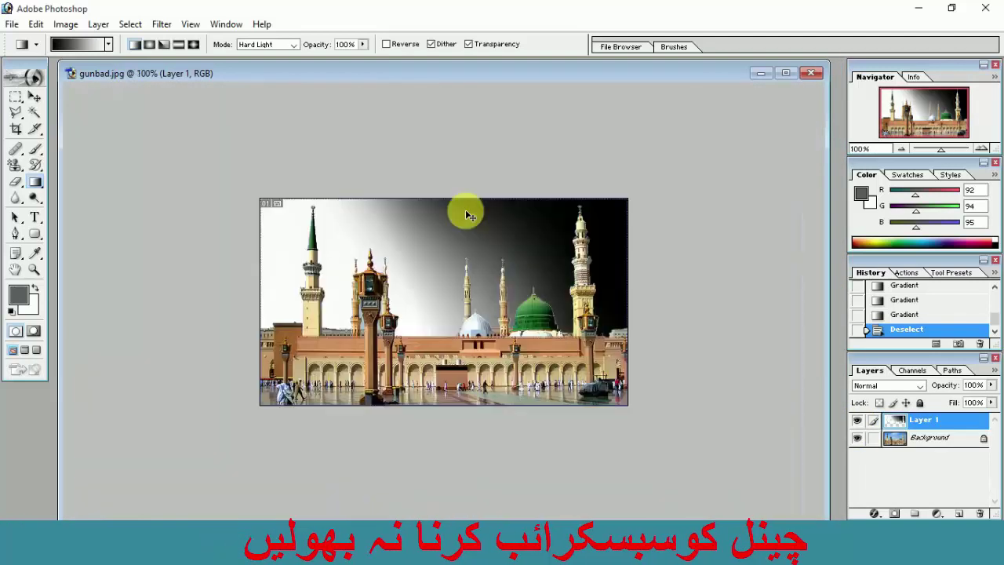
{"action": "key", "text": "ctrl+minus"}
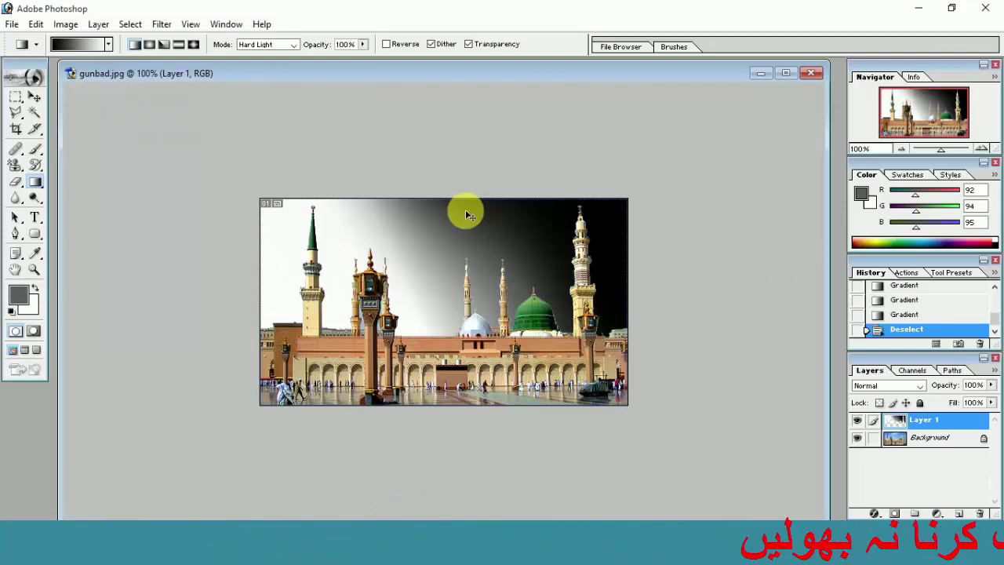
{"action": "key", "text": "ctrl+minus"}
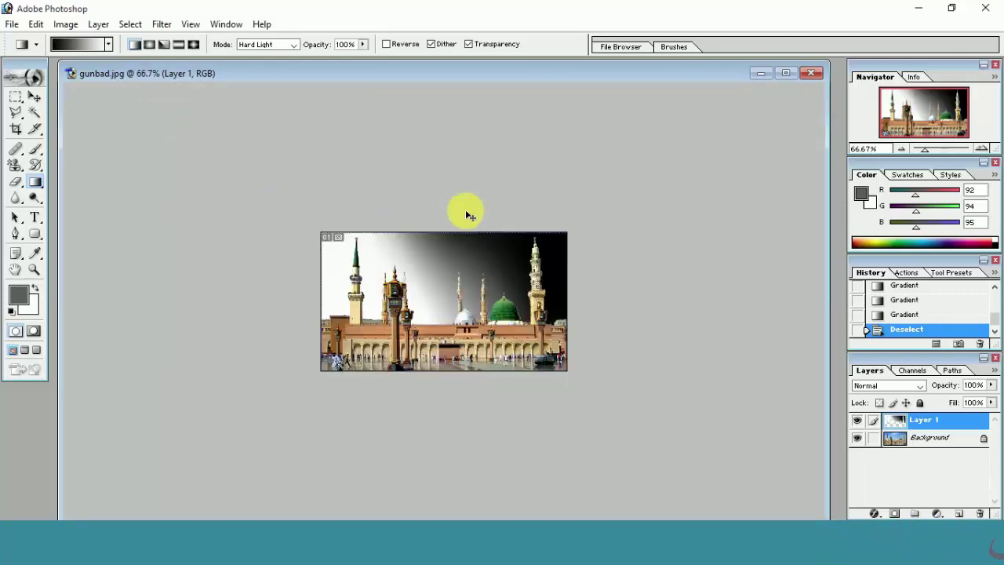
{"action": "key", "text": "ctrl+plus"}
{"action": "key", "text": "ctrl+plus"}
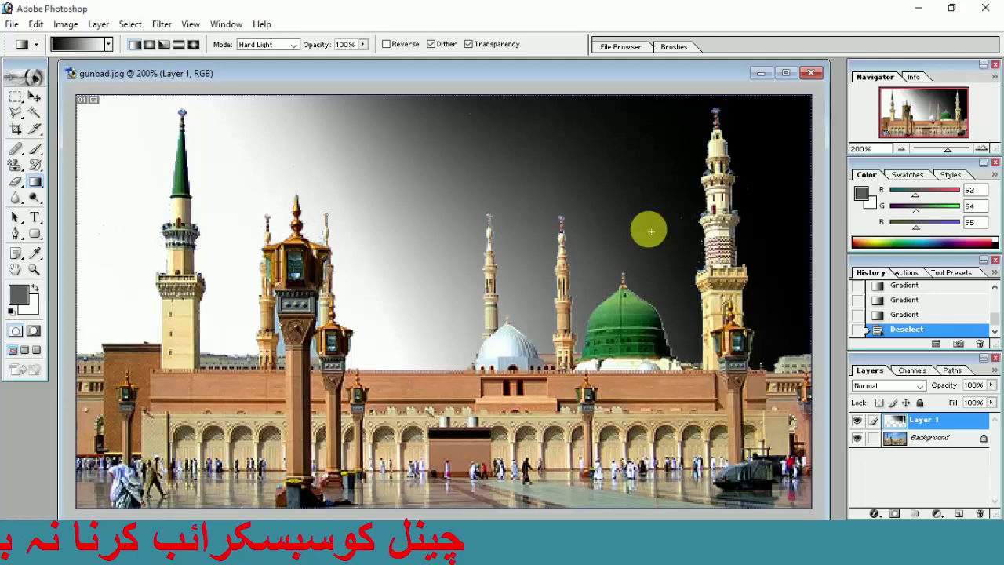
Try the Screen blend mode on Layer 1, toggling its visibility to compare
{"action": "left_click", "coordinate": [921, 386]}
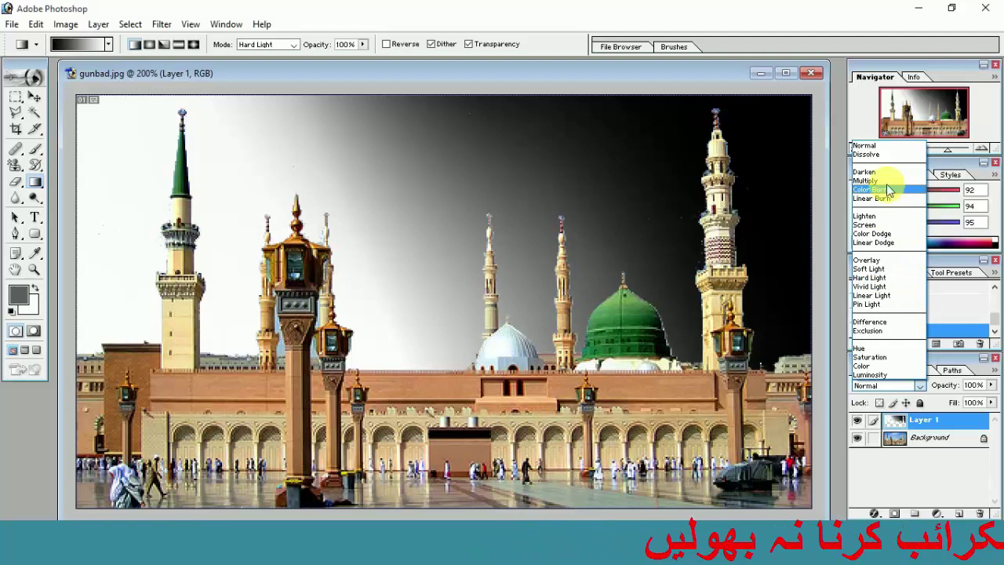
{"action": "left_click", "coordinate": [873, 224]}
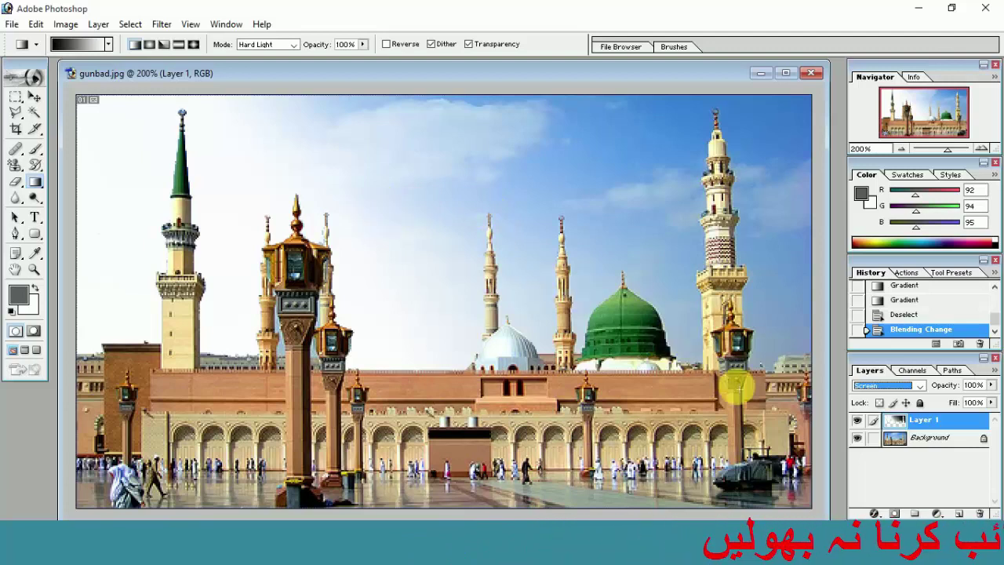
{"action": "left_click", "coordinate": [860, 421]}
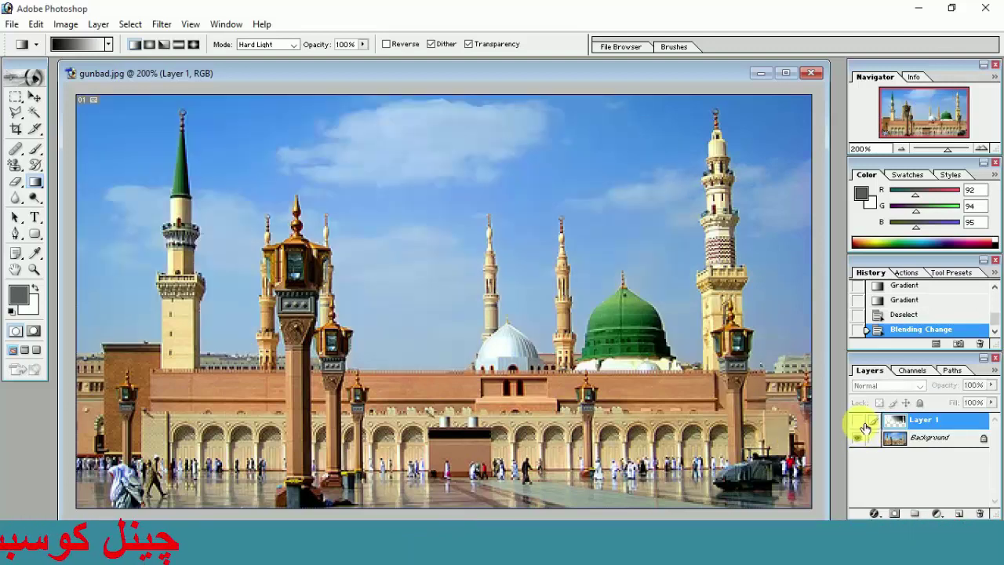
{"action": "left_click", "coordinate": [863, 424]}
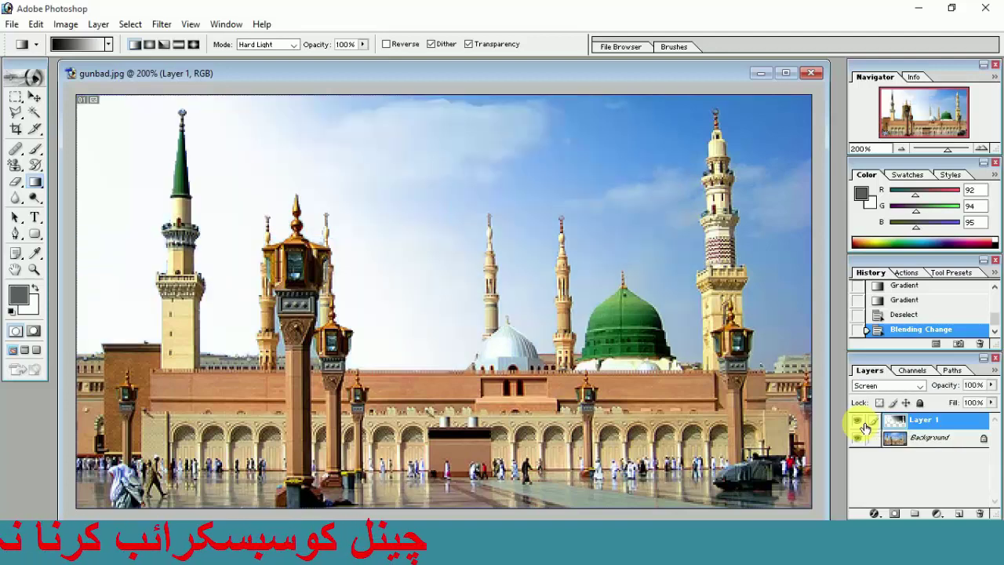
{"action": "left_click", "coordinate": [861, 423]}
{"action": "left_click", "coordinate": [862, 424]}
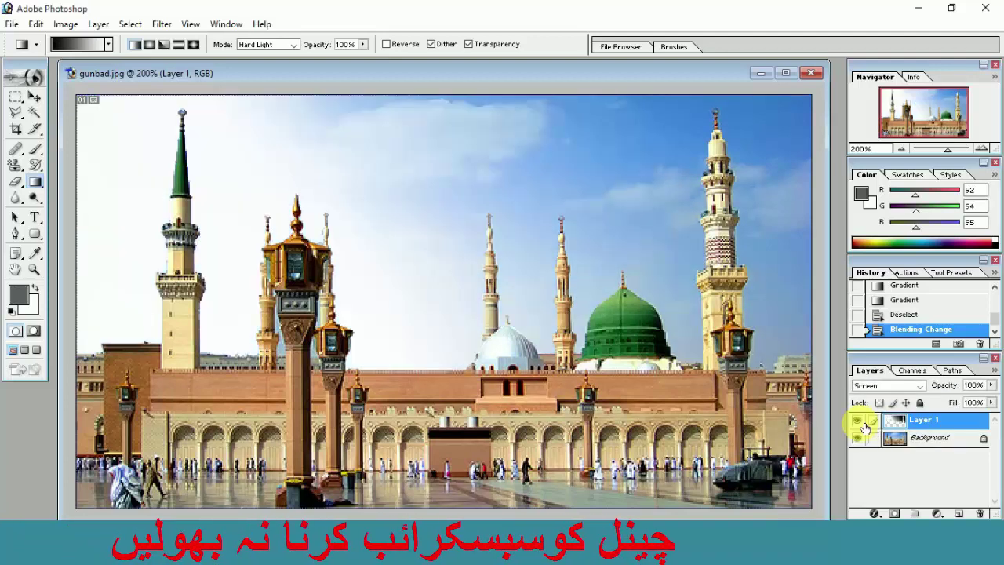
{"action": "left_click", "coordinate": [861, 424]}
{"action": "left_click", "coordinate": [862, 423]}
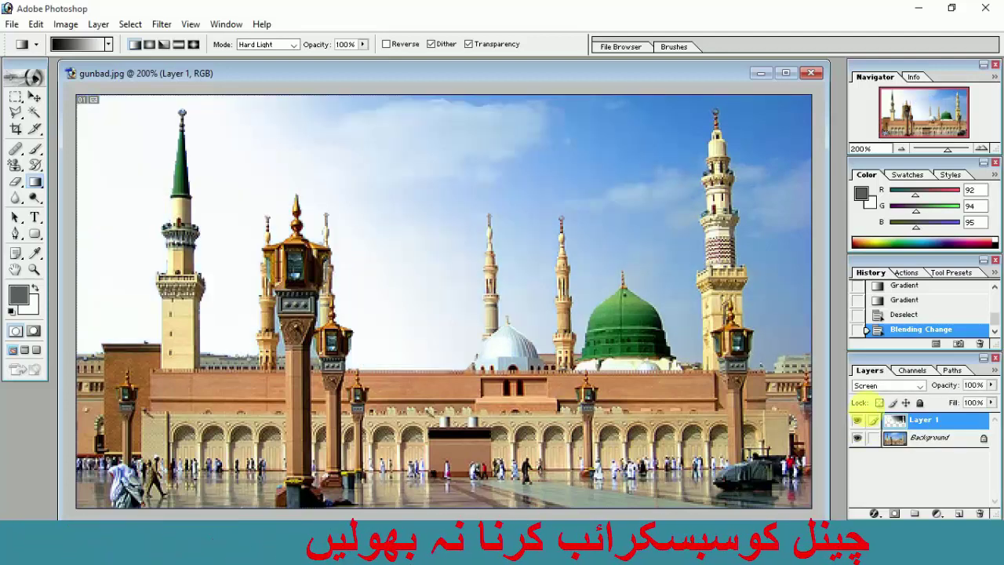
Switch Layer 1 through Lighten to Color Burn and lower its opacity to about 70%
{"action": "left_click", "coordinate": [923, 387]}
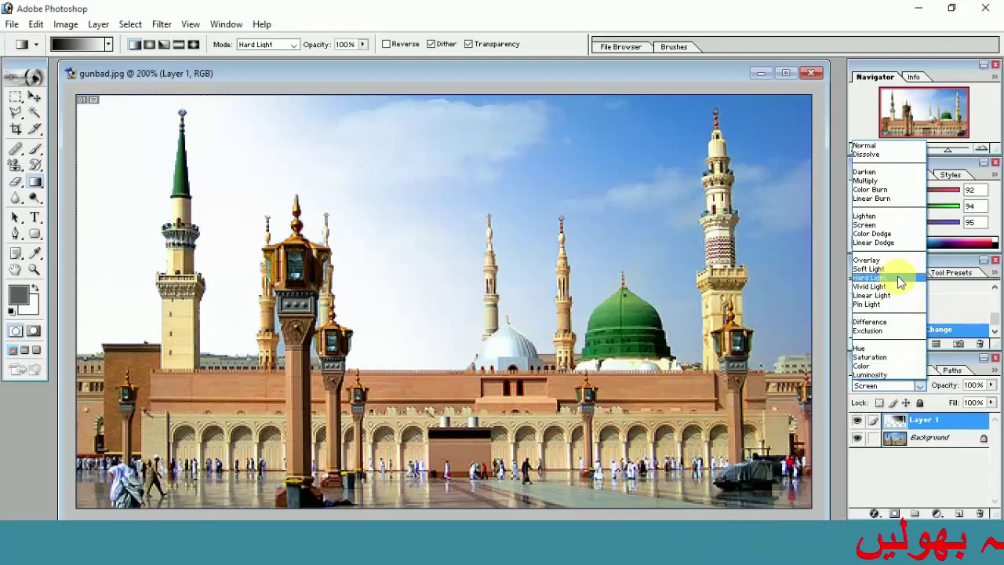
{"action": "left_click", "coordinate": [884, 222]}
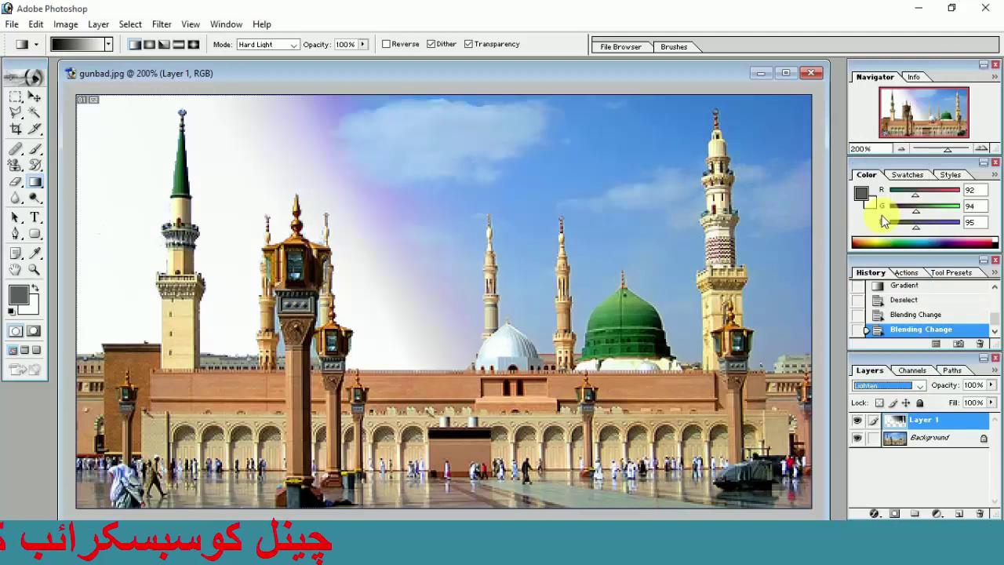
{"action": "left_click", "coordinate": [914, 385]}
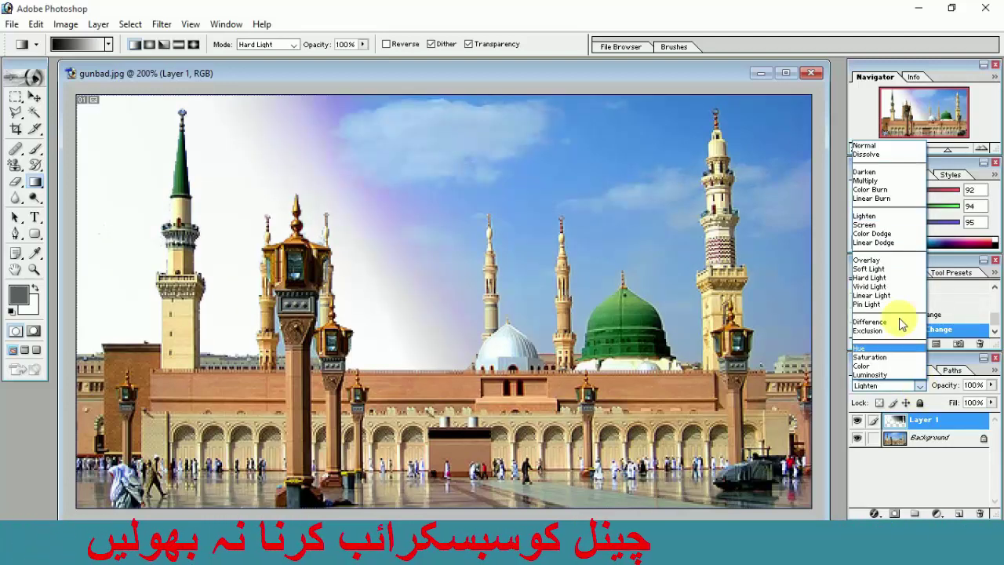
{"action": "left_click", "coordinate": [882, 189]}
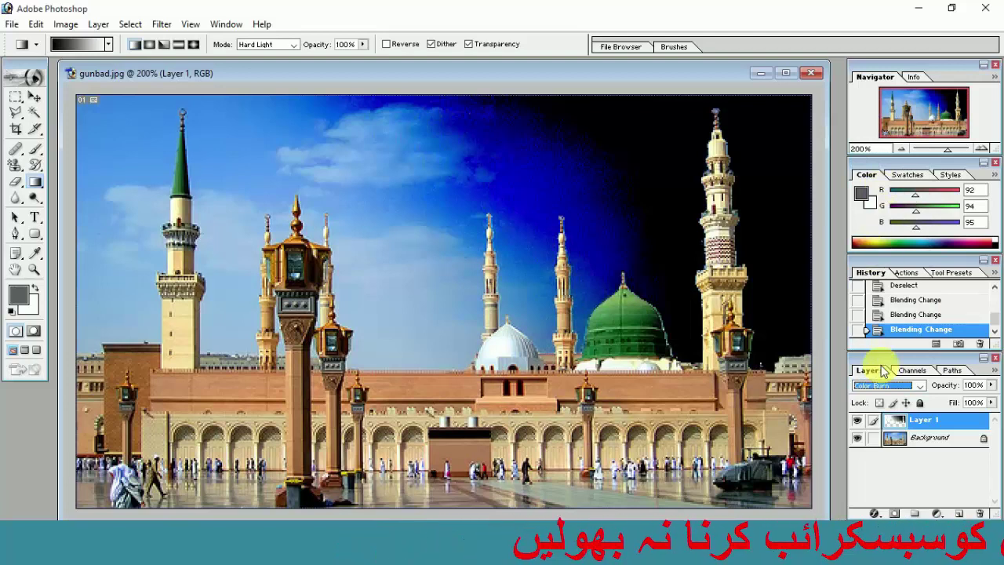
{"action": "left_click", "coordinate": [920, 390]}
{"action": "left_click", "coordinate": [920, 390]}
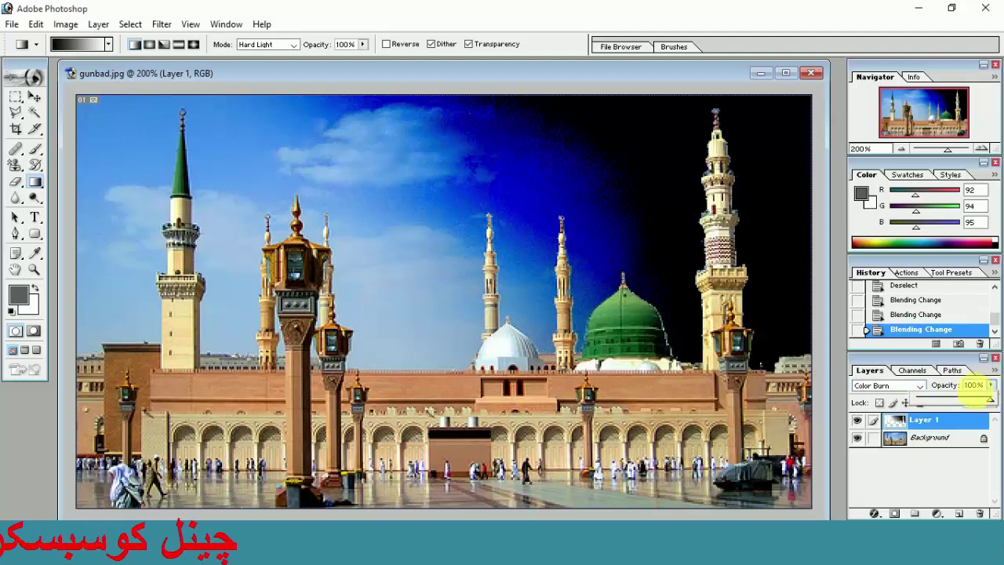
{"action": "mouse_move", "coordinate": [971, 402]}
{"action": "left_mouse_down"}
{"action": "mouse_move", "coordinate": [957, 403]}
{"action": "mouse_move", "coordinate": [968, 399]}
{"action": "left_mouse_up"}
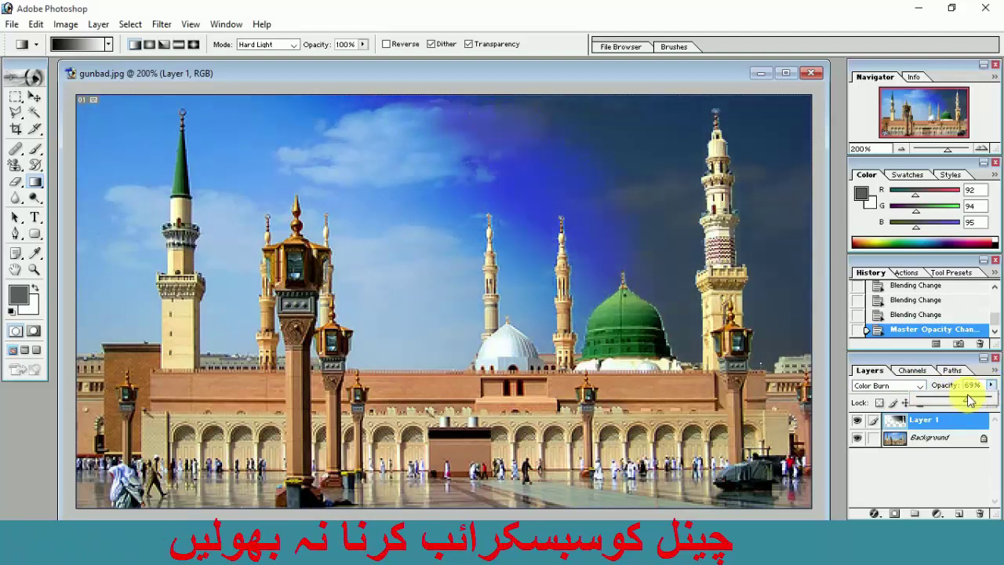
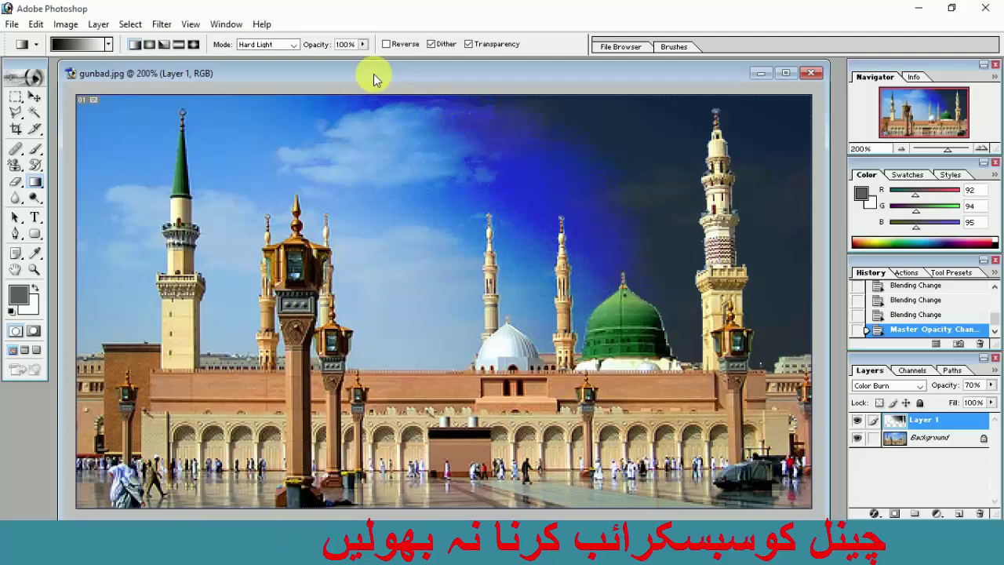
Set Layer 1 to Normal blending at 100% opacity for a plain black-to-white sky
{"action": "key", "text": "ctrl+shift+n"}
{"action": "left_click", "coordinate": [621, 250]}
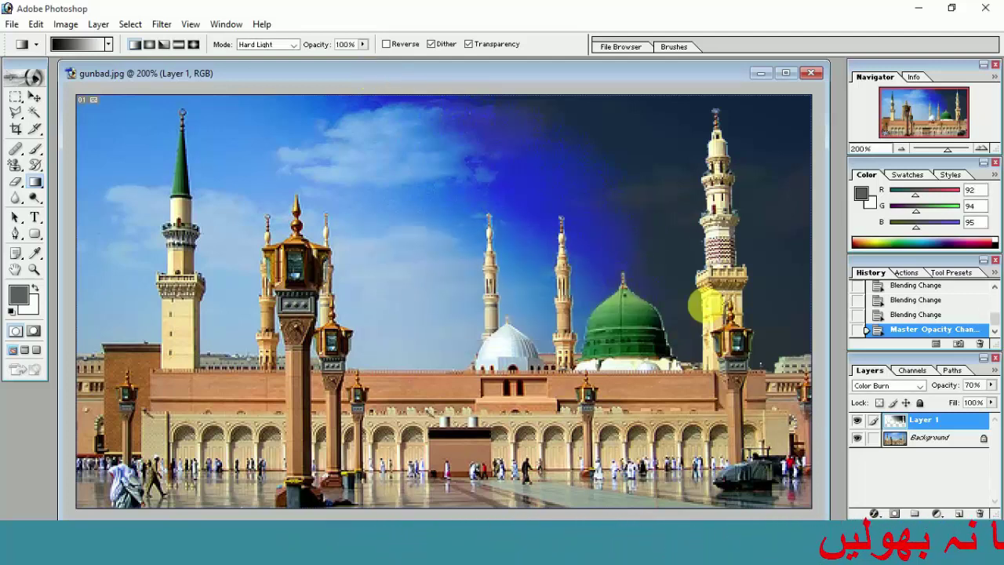
{"action": "left_click", "coordinate": [919, 390]}
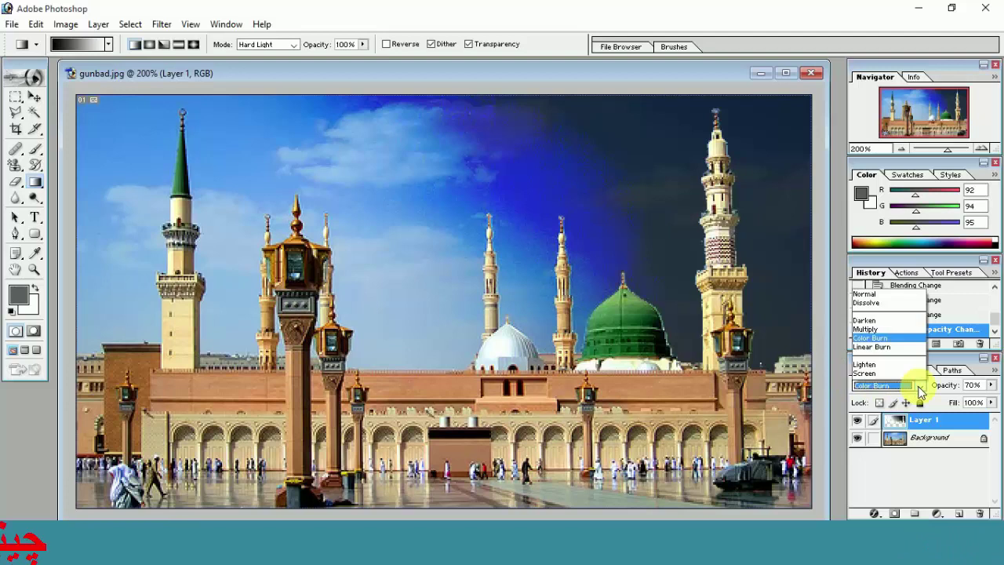
{"action": "left_click", "coordinate": [892, 147]}
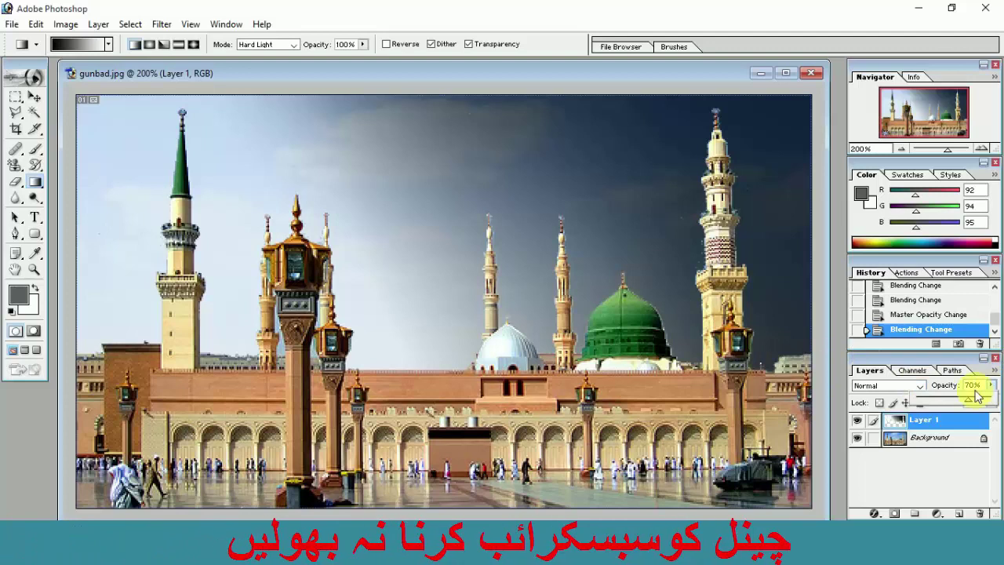
{"action": "left_click_drag", "start_coordinate": [991, 385], "coordinate": [994, 405]}
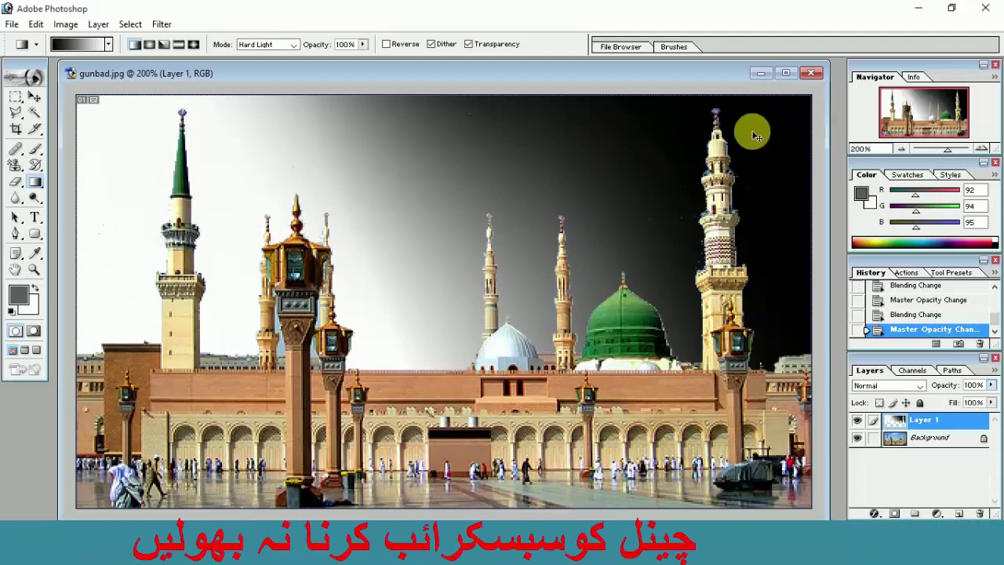
{"action": "key", "text": "ctrl+shift+n"}
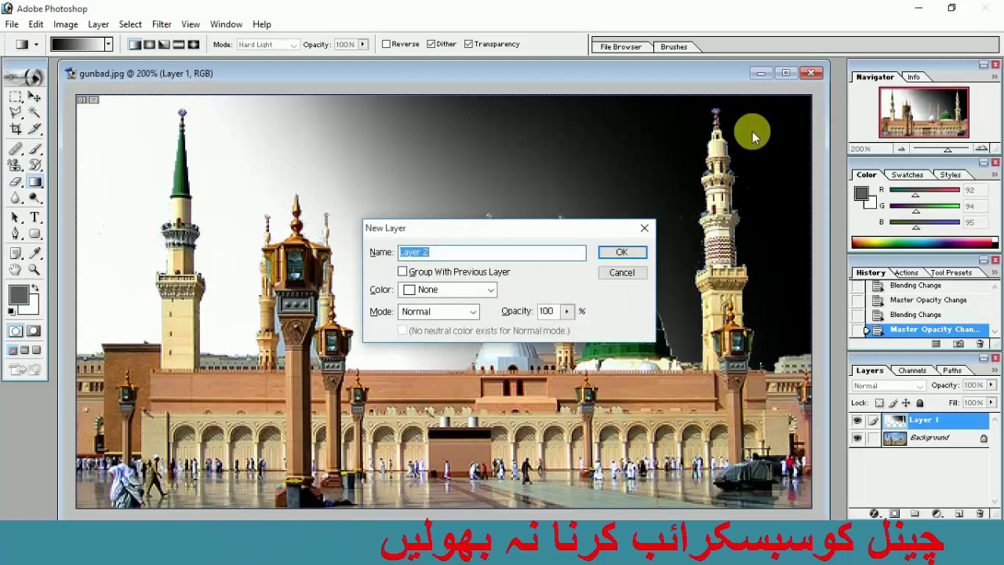
Add Layer 2 and draw a small elliptical selection in the top-right sky
{"action": "key", "text": "Return"}
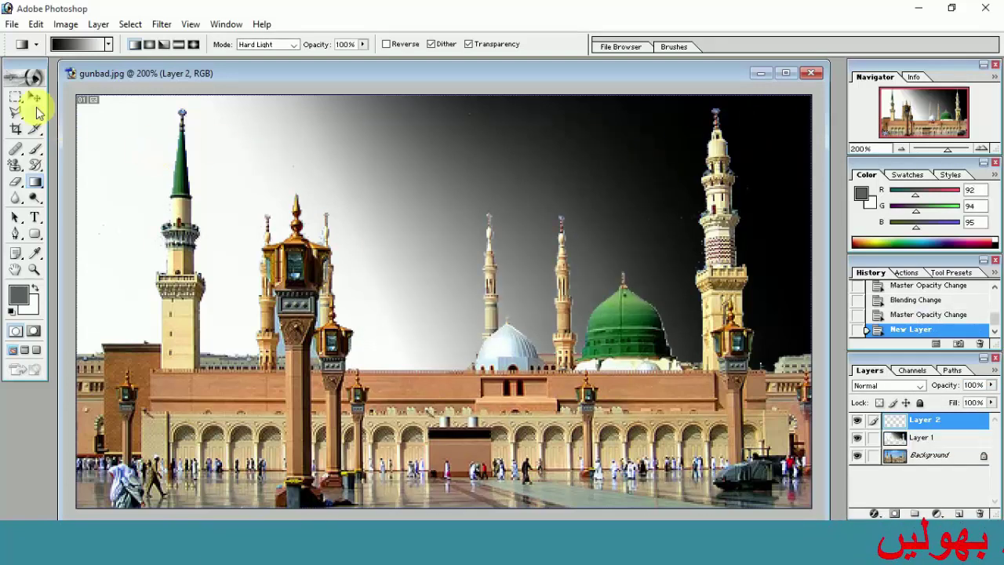
{"action": "left_click", "coordinate": [16, 98]}
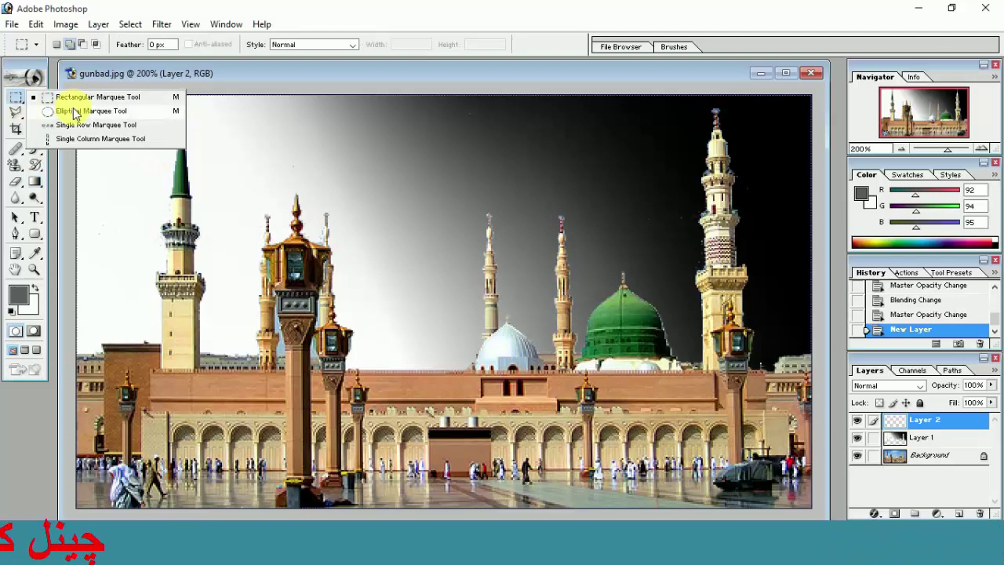
{"action": "left_click", "coordinate": [74, 113]}
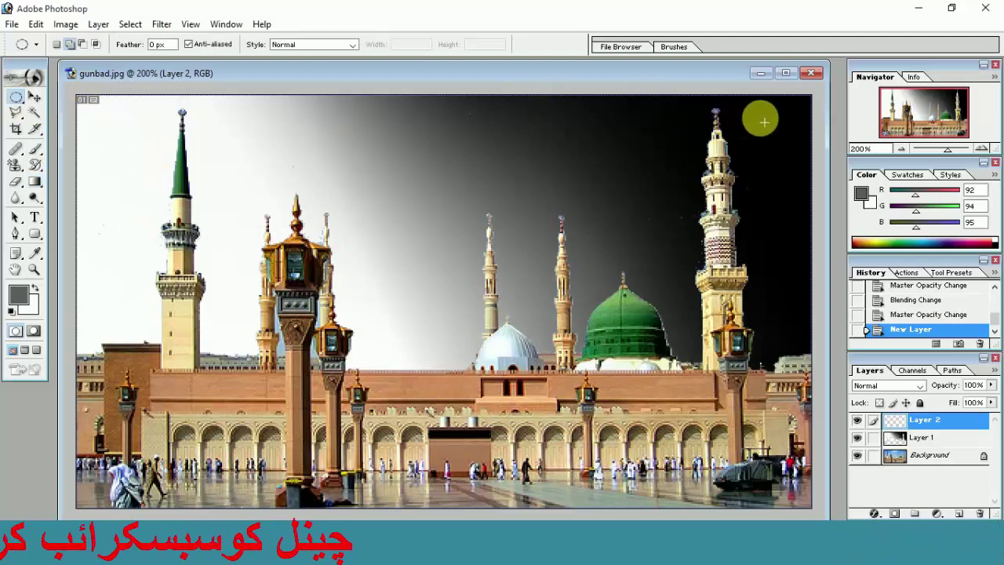
{"action": "left_click_drag", "start_coordinate": [776, 113], "coordinate": [799, 137]}
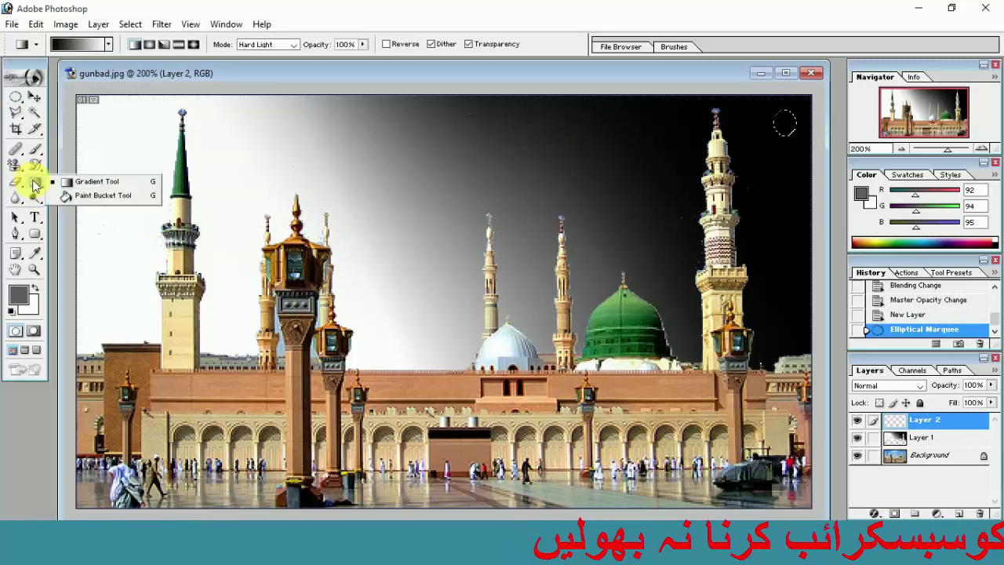
Fill the circle with a gradient to form the moon, then deselect
{"action": "left_click_drag", "start_coordinate": [35, 184], "coordinate": [86, 179]}
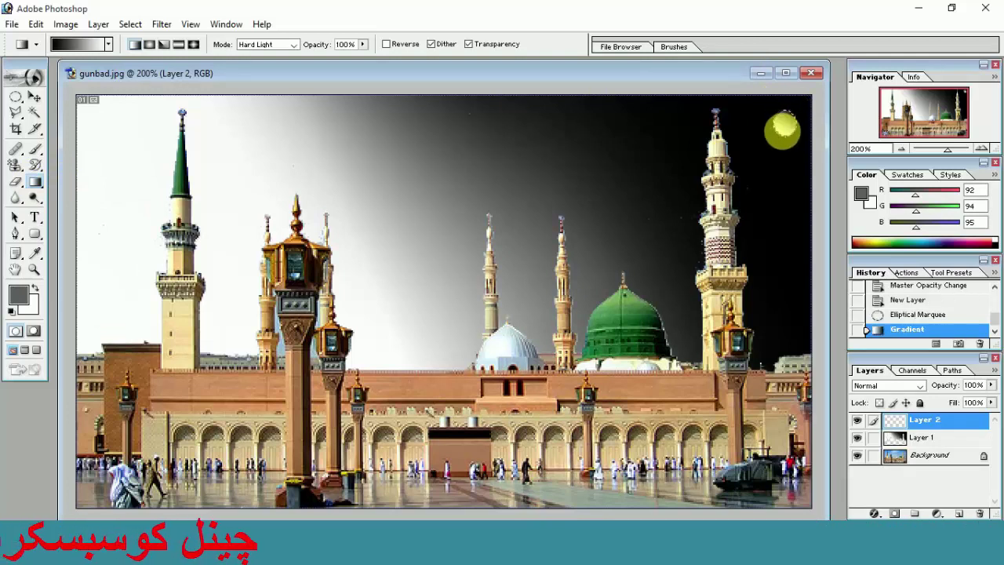
{"action": "left_click_drag", "start_coordinate": [782, 147], "coordinate": [784, 116]}
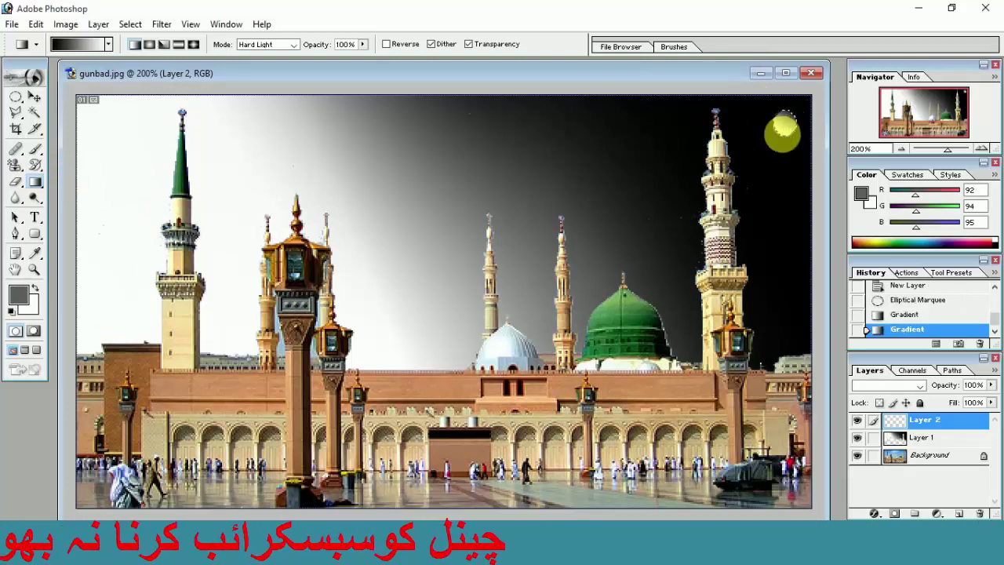
{"action": "key", "text": "ctrl+d"}
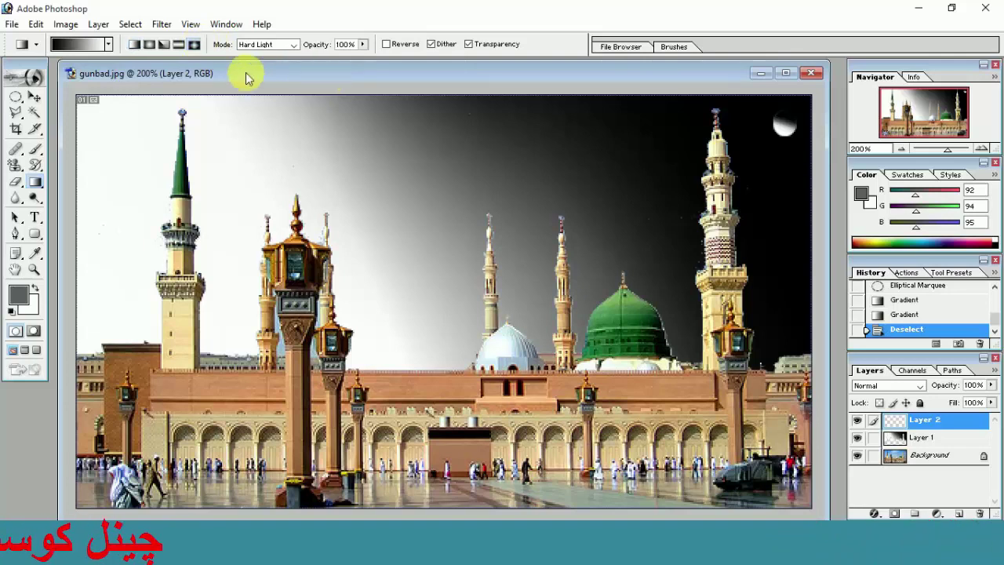
Switch the gradient style to Diamond and undo a trial fill on the canvas
{"action": "left_click", "coordinate": [193, 43]}
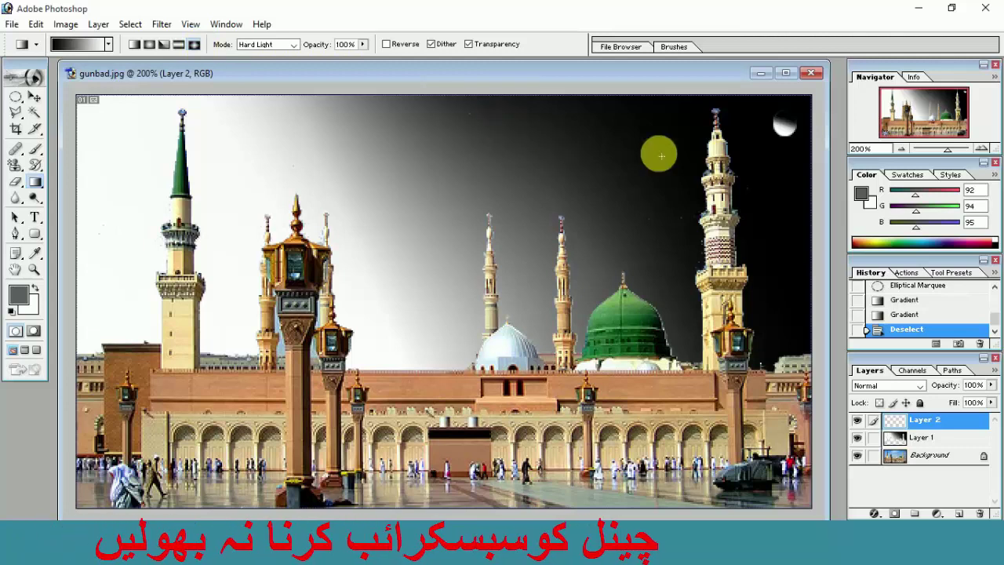
{"action": "left_click_drag", "start_coordinate": [672, 150], "coordinate": [676, 153]}
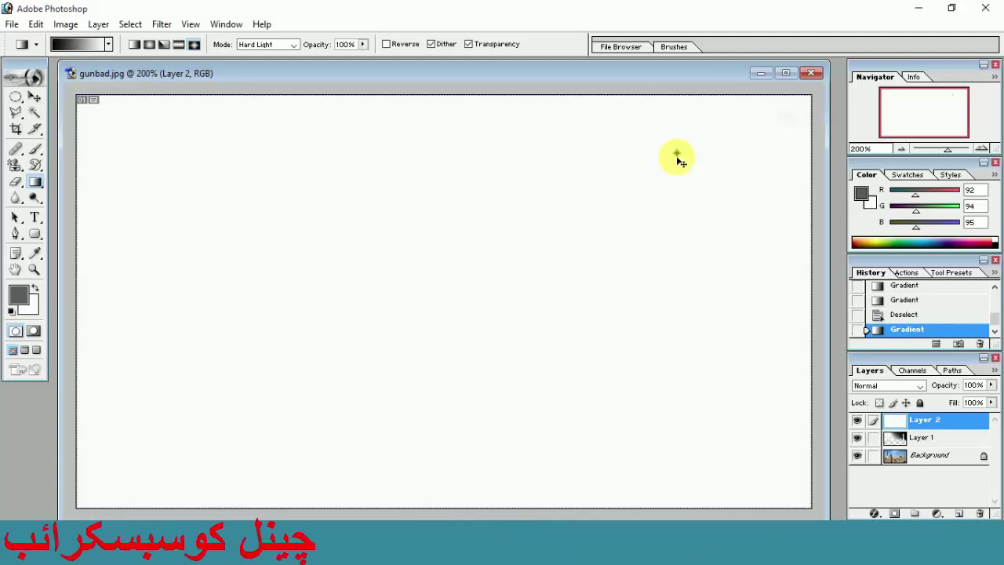
{"action": "key", "text": "ctrl+z"}
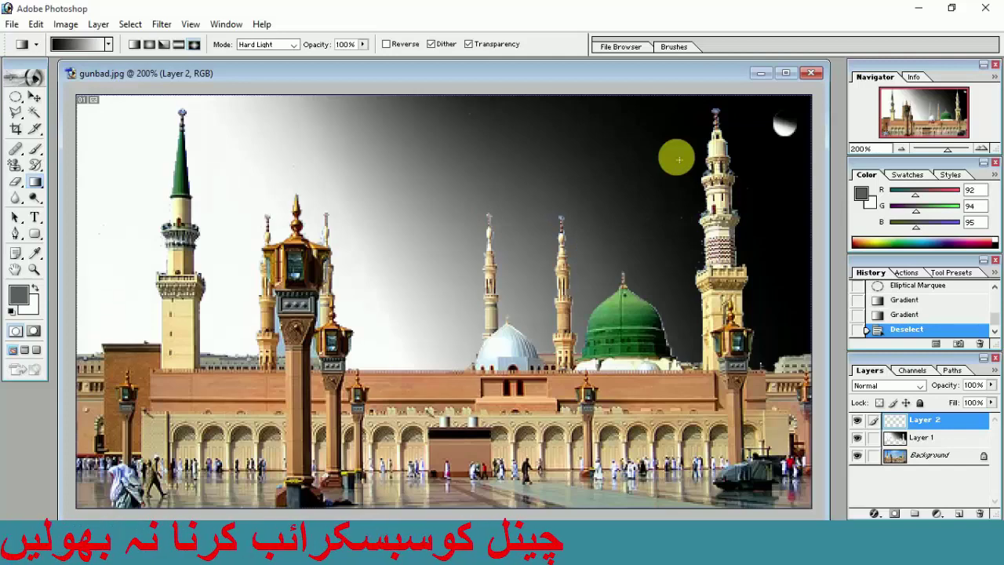
Add opacity stops near both ends; move the black stop to 5% and the white stop inward
{"action": "left_click", "coordinate": [69, 45]}
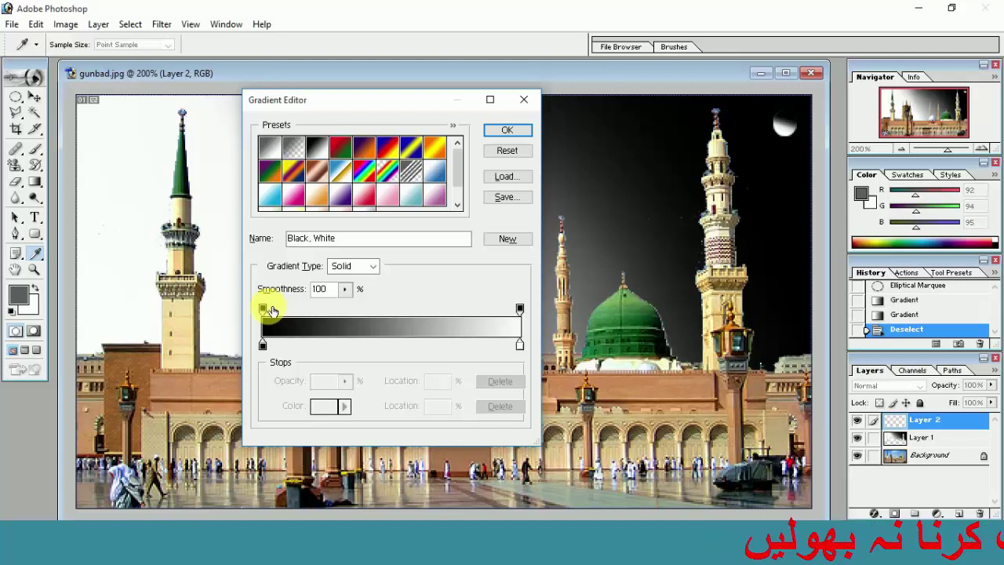
{"action": "left_click_drag", "start_coordinate": [265, 307], "coordinate": [286, 310]}
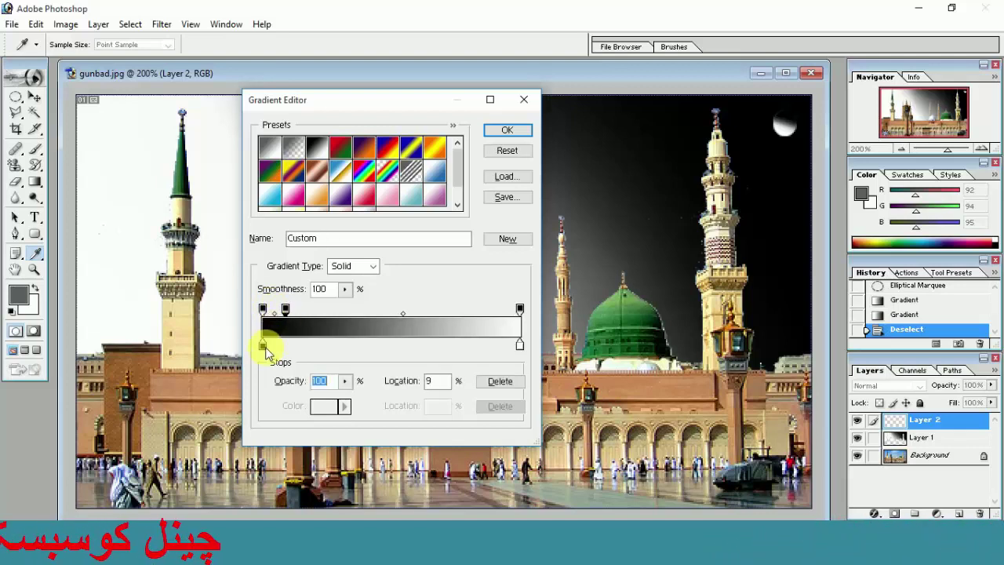
{"action": "left_click_drag", "start_coordinate": [264, 347], "coordinate": [276, 348]}
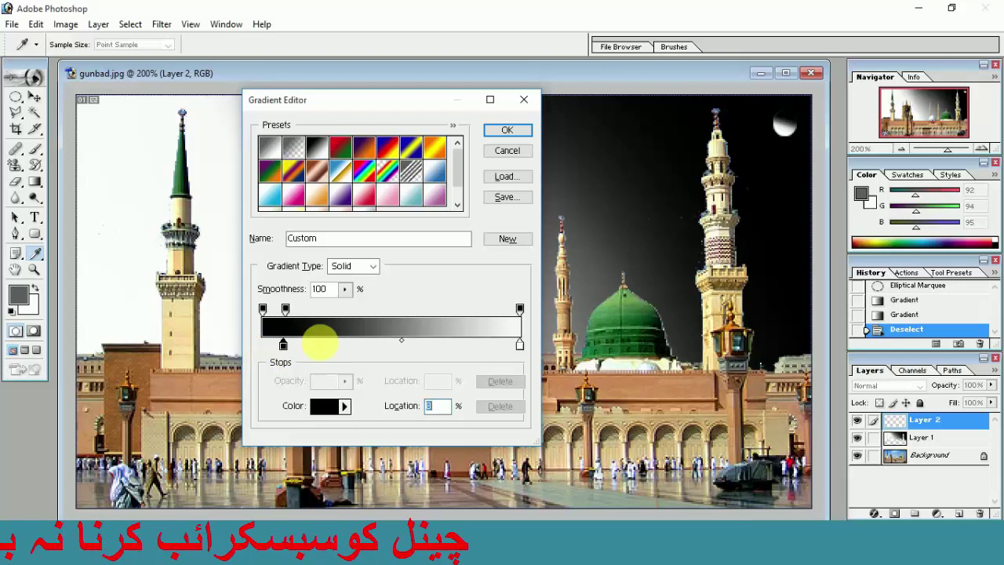
{"action": "left_click_drag", "start_coordinate": [518, 346], "coordinate": [474, 346]}
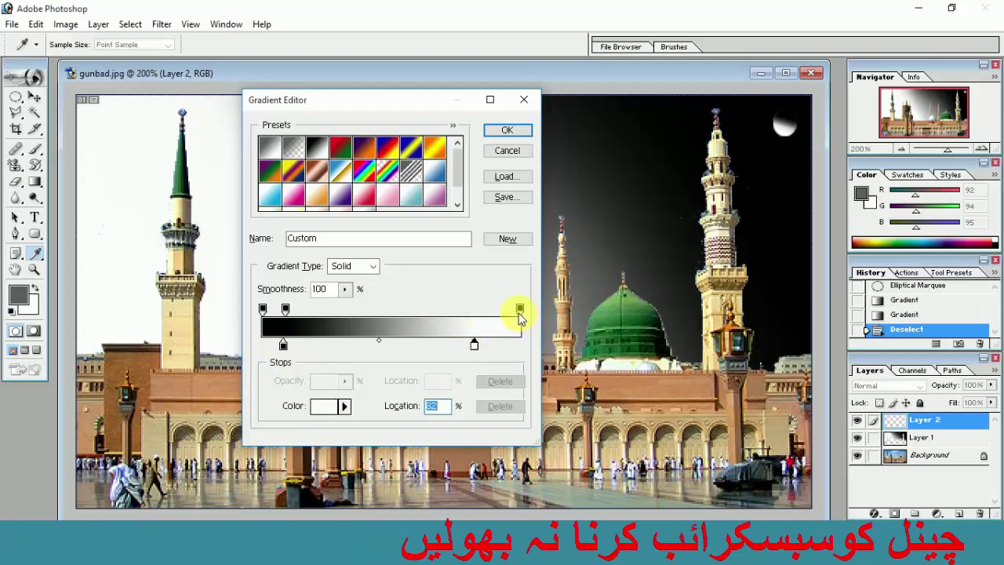
{"action": "key", "text": "alt"}
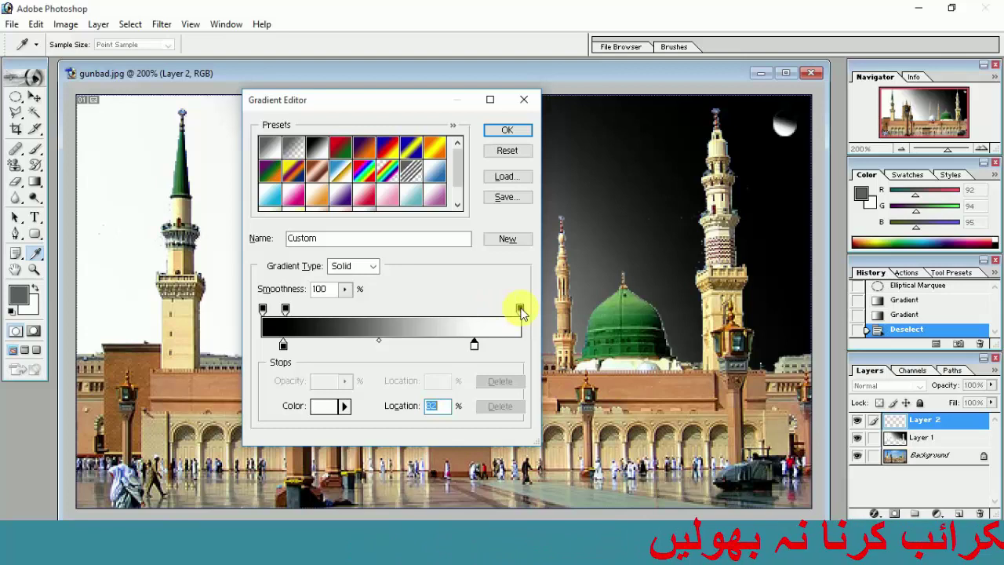
{"action": "left_click_drag", "start_coordinate": [520, 310], "coordinate": [494, 311]}
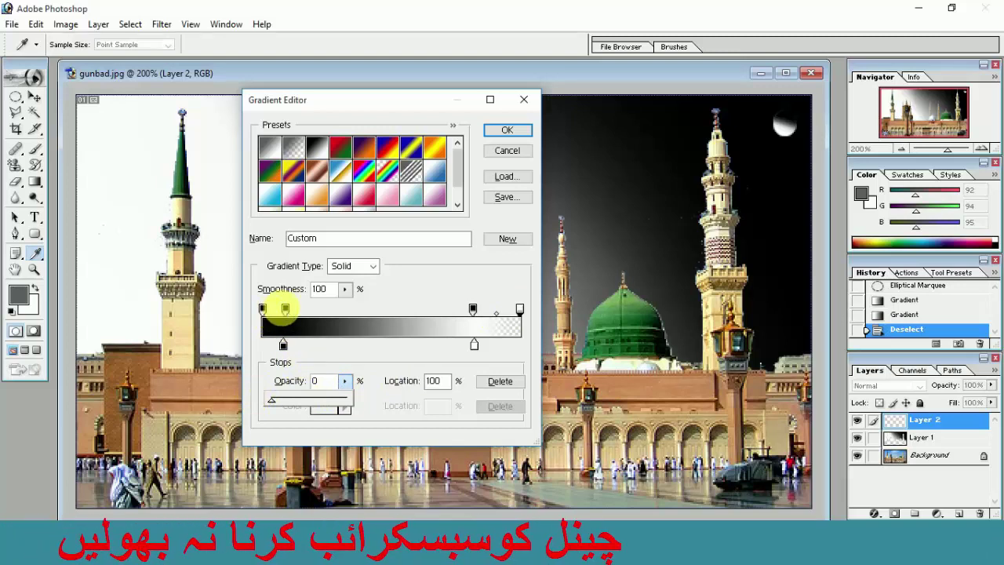
Reposition the left opacity stop and confirm the custom transparent-ended gradient
{"action": "left_click", "coordinate": [264, 309]}
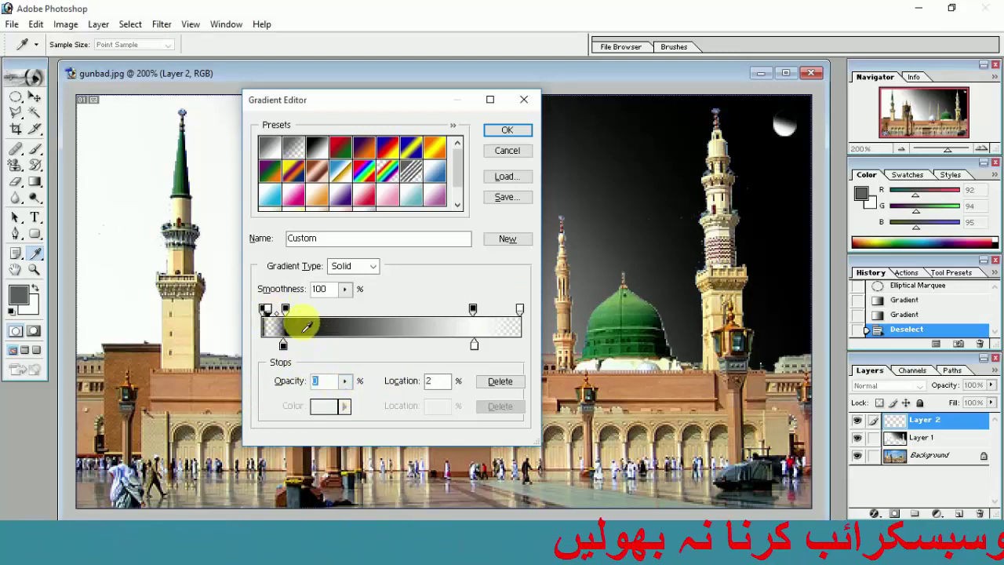
{"action": "left_click_drag", "start_coordinate": [265, 309], "coordinate": [309, 311]}
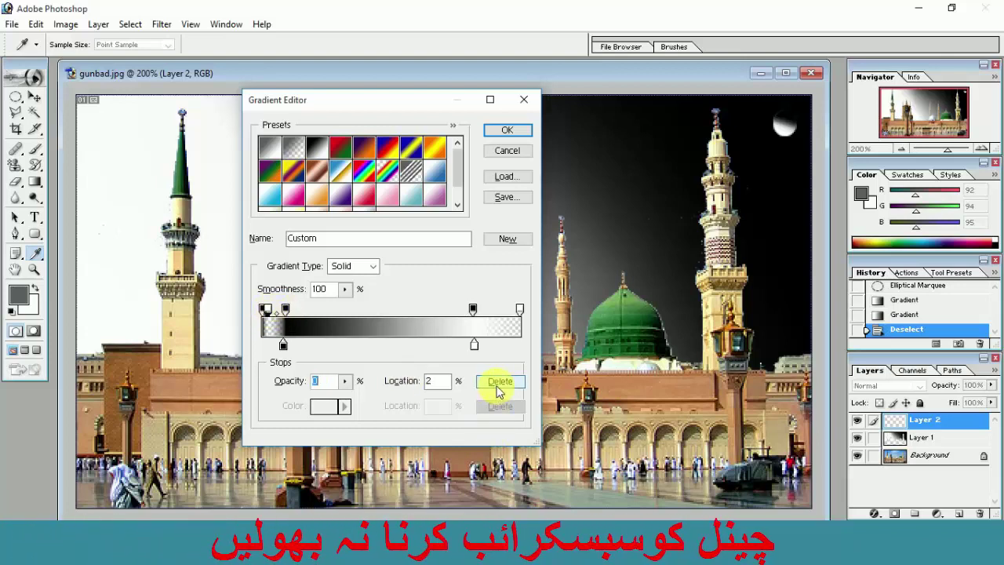
{"action": "left_click", "coordinate": [364, 340]}
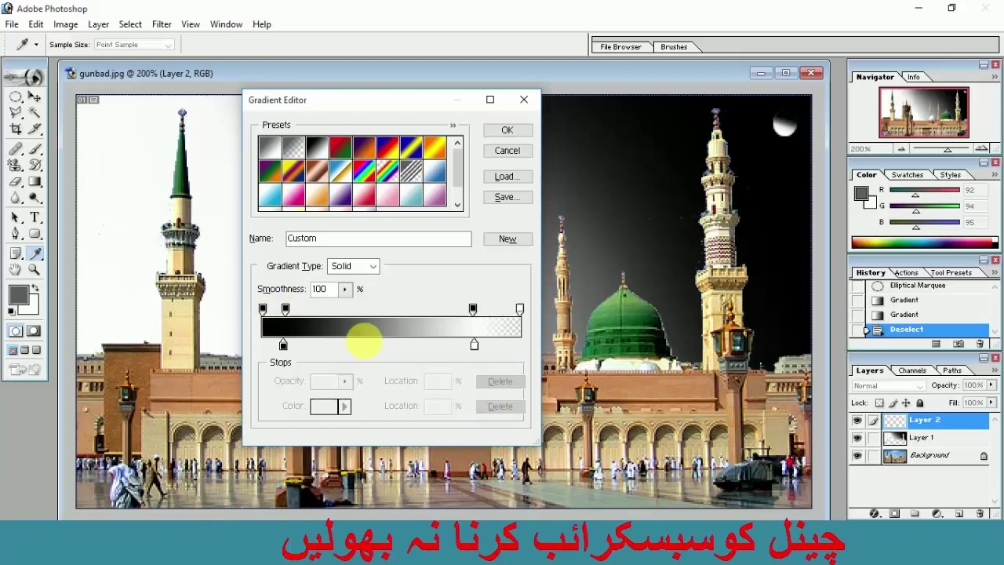
{"action": "left_click", "coordinate": [264, 309]}
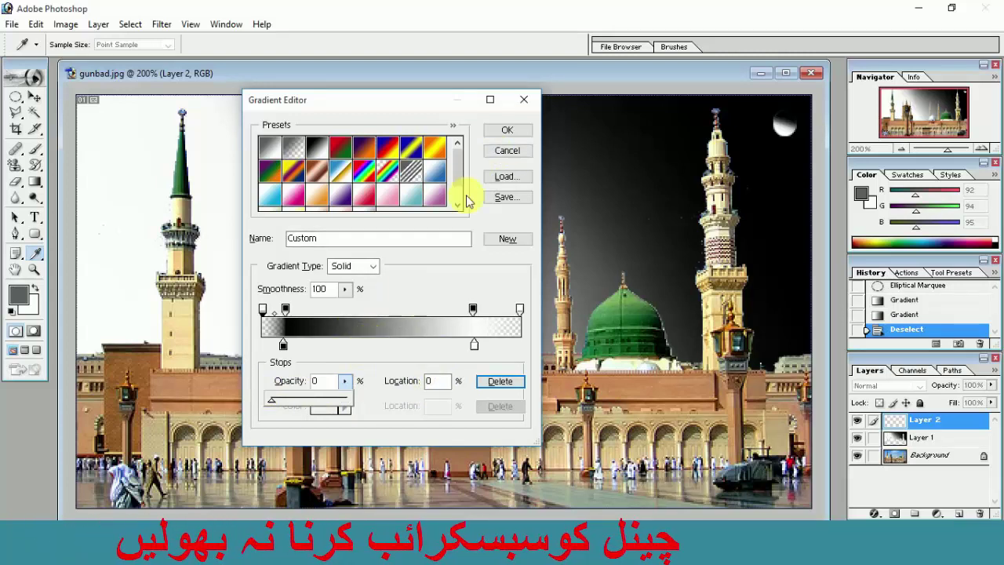
{"action": "left_click", "coordinate": [508, 131]}
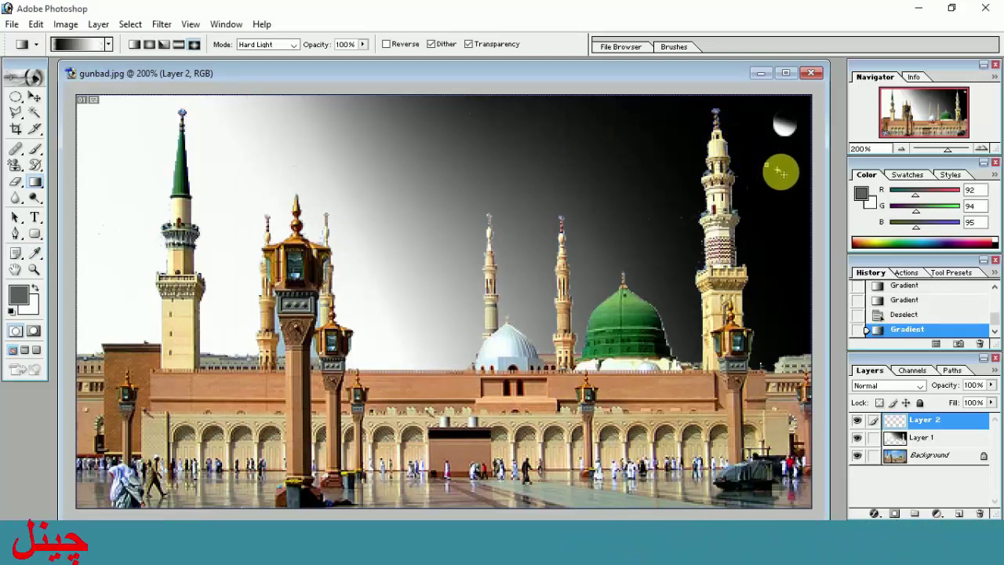
Draw two small diamond sparkles in the sky near the moon
{"action": "left_click_drag", "start_coordinate": [785, 192], "coordinate": [763, 132]}
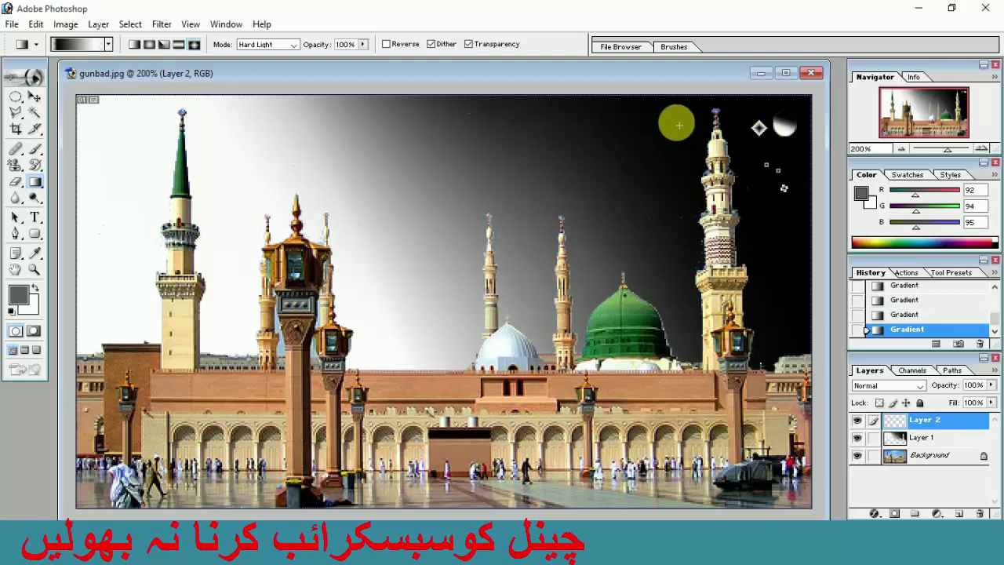
{"action": "left_click_drag", "start_coordinate": [676, 122], "coordinate": [633, 146]}
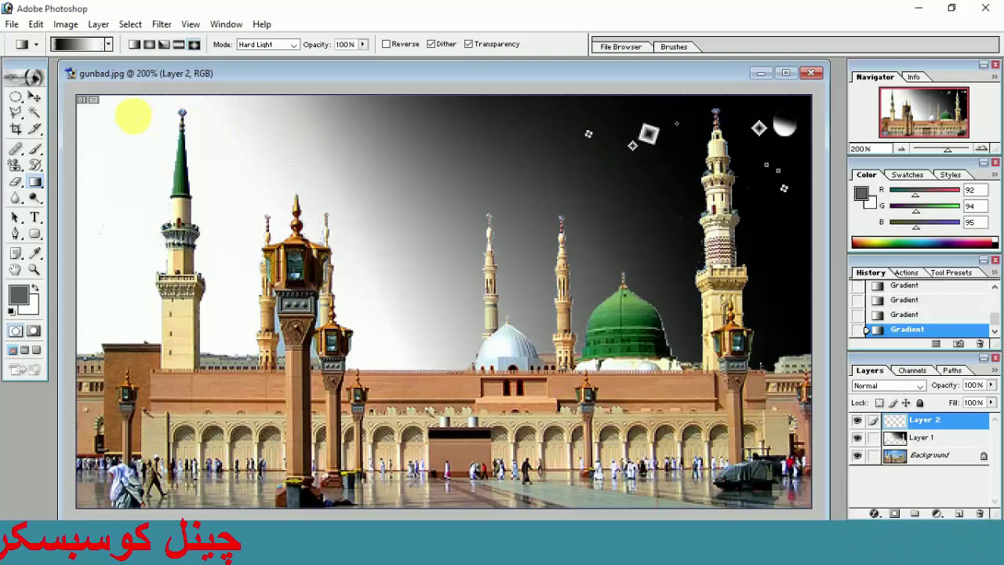
{"action": "left_click", "coordinate": [98, 47]}
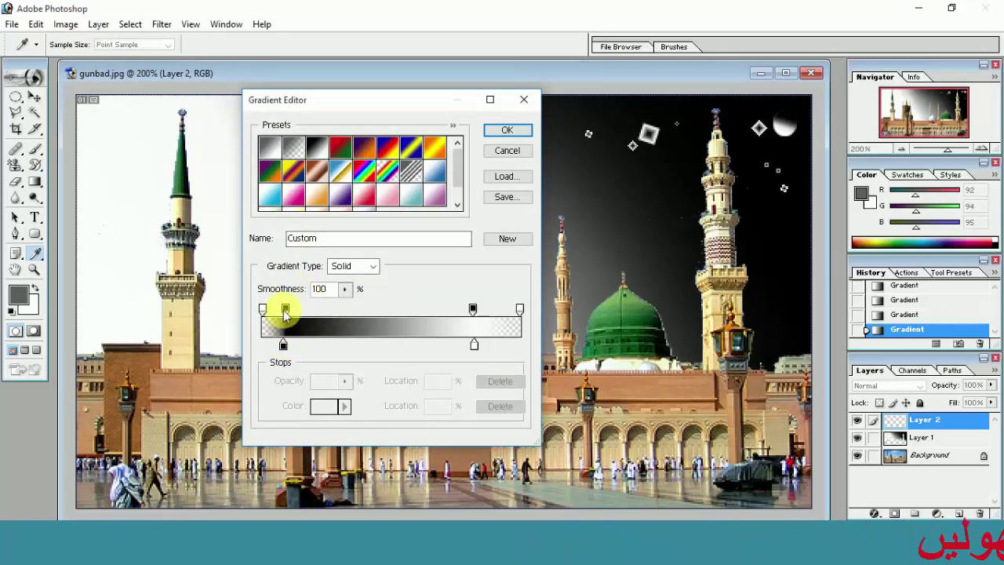
Switch the gradient type to Noise and randomize it repeatedly
{"action": "left_click", "coordinate": [374, 266]}
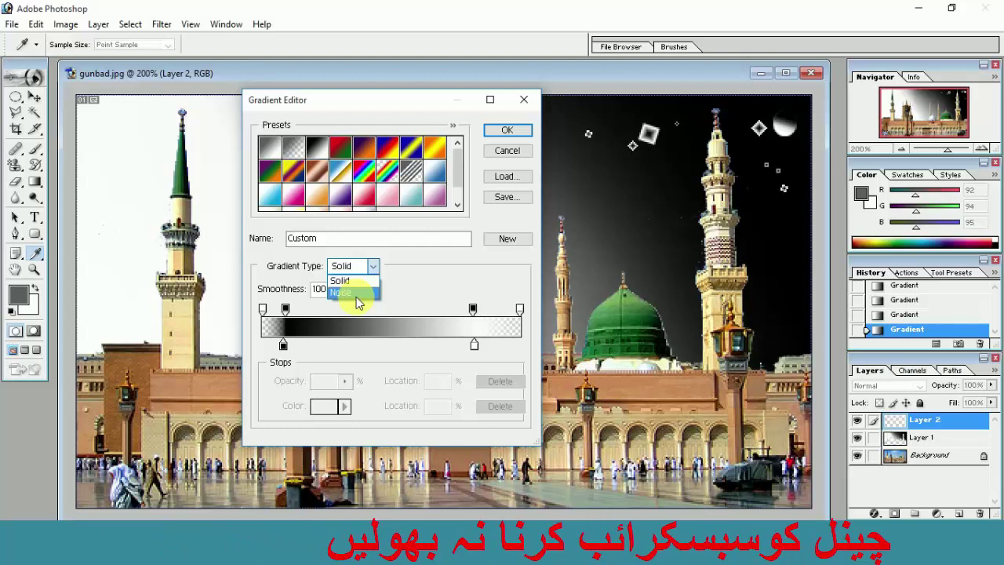
{"action": "left_click", "coordinate": [356, 292]}
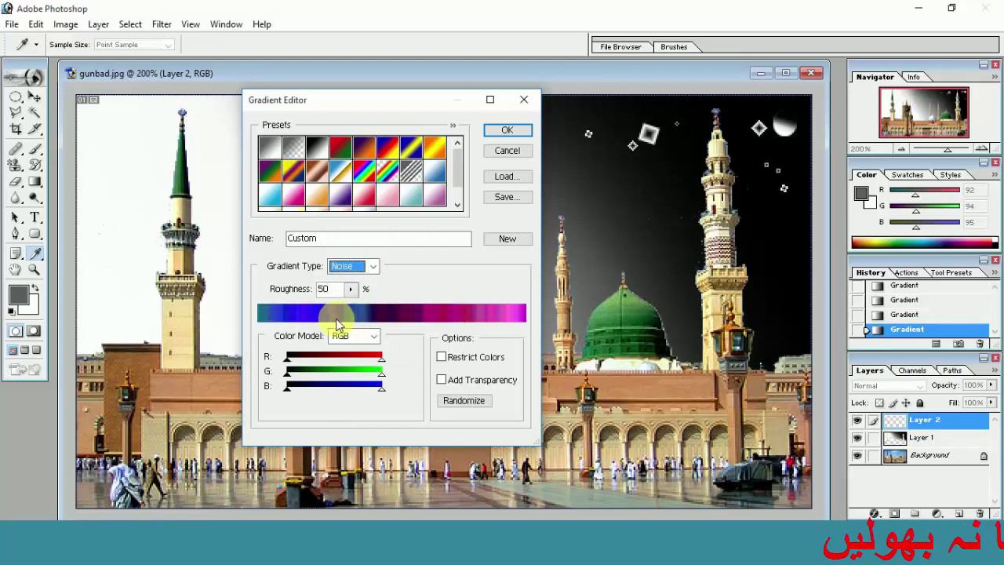
{"action": "left_click", "coordinate": [464, 401]}
{"action": "left_click", "coordinate": [464, 400]}
{"action": "left_click", "coordinate": [464, 401]}
{"action": "left_click", "coordinate": [464, 401]}
{"action": "left_click", "coordinate": [465, 401]}
{"action": "left_click", "coordinate": [464, 401]}
{"action": "left_click", "coordinate": [464, 401]}
{"action": "left_click", "coordinate": [464, 401]}
{"action": "left_click", "coordinate": [464, 400]}
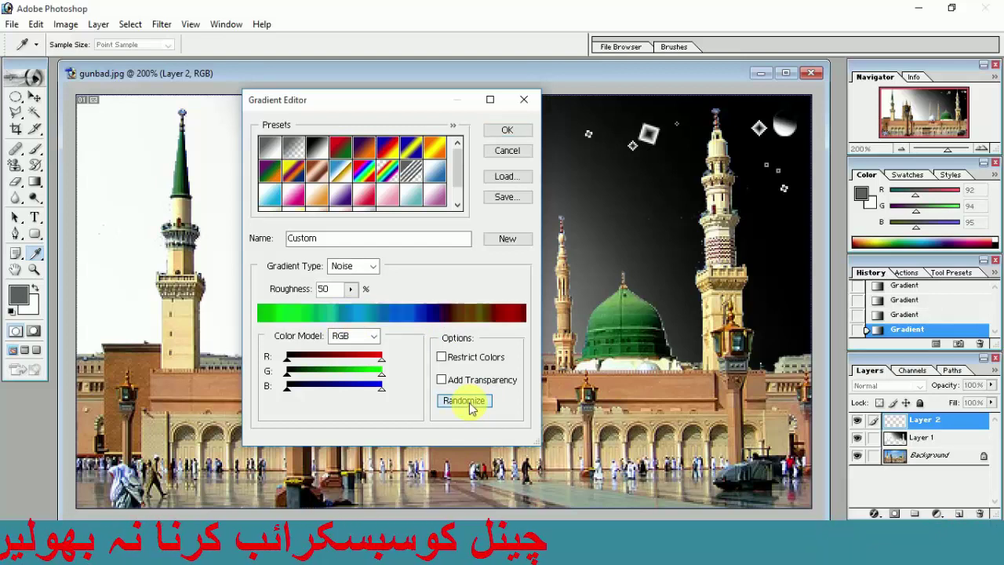
{"action": "left_click", "coordinate": [469, 406]}
{"action": "left_click", "coordinate": [469, 406]}
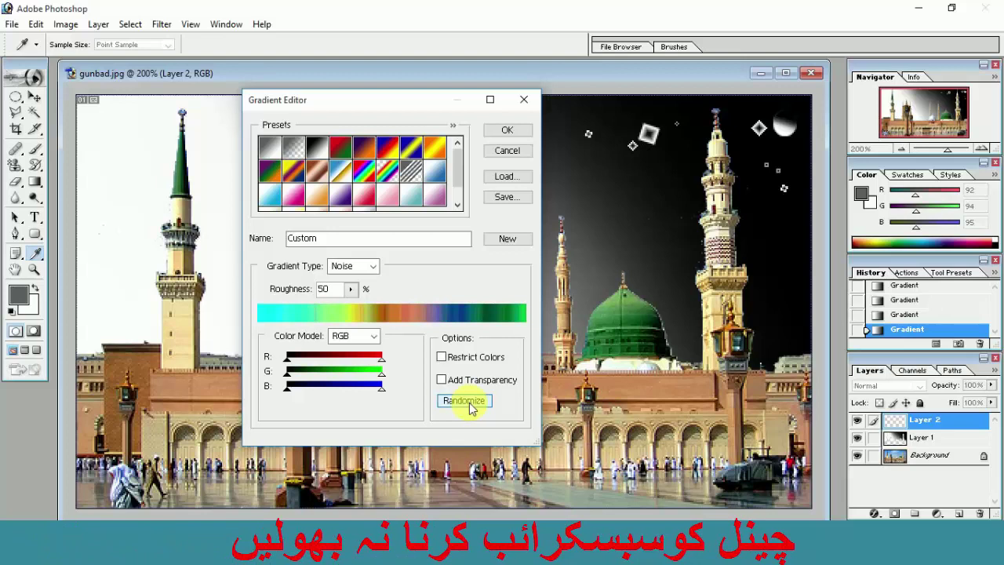
{"action": "left_click", "coordinate": [469, 405]}
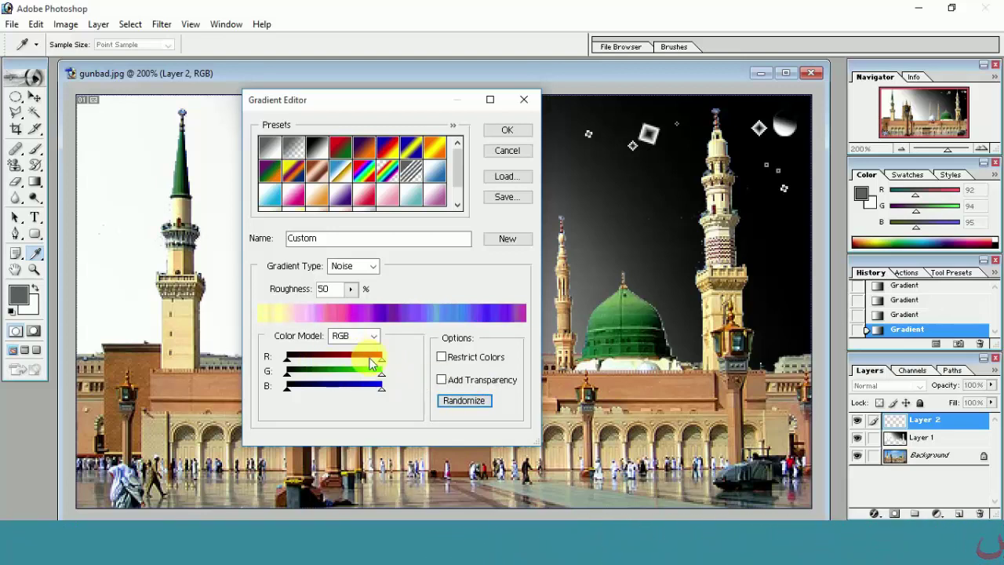
Start from the Spectrum preset, switch back to Noise, and randomize again
{"action": "left_click", "coordinate": [375, 168]}
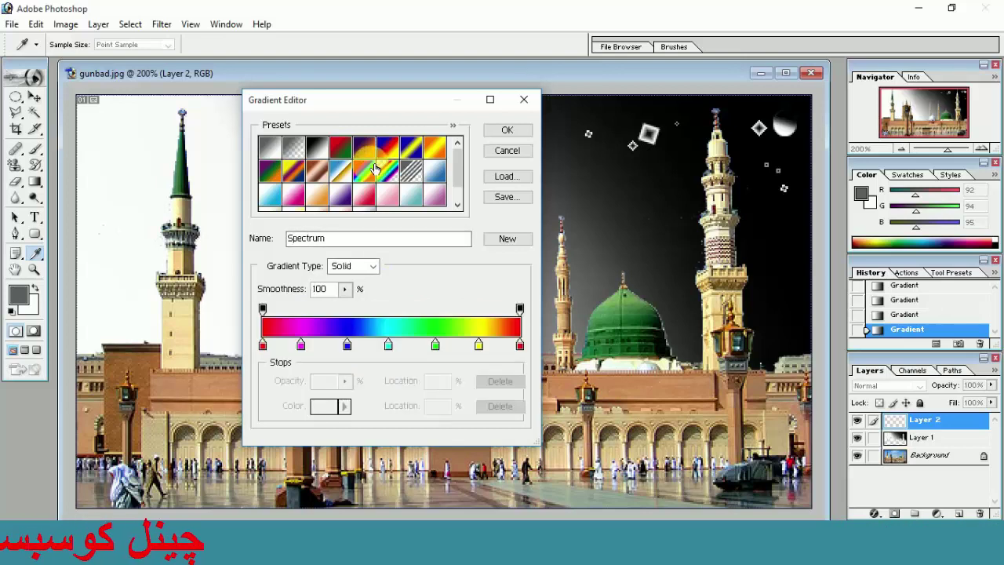
{"action": "left_click", "coordinate": [371, 266]}
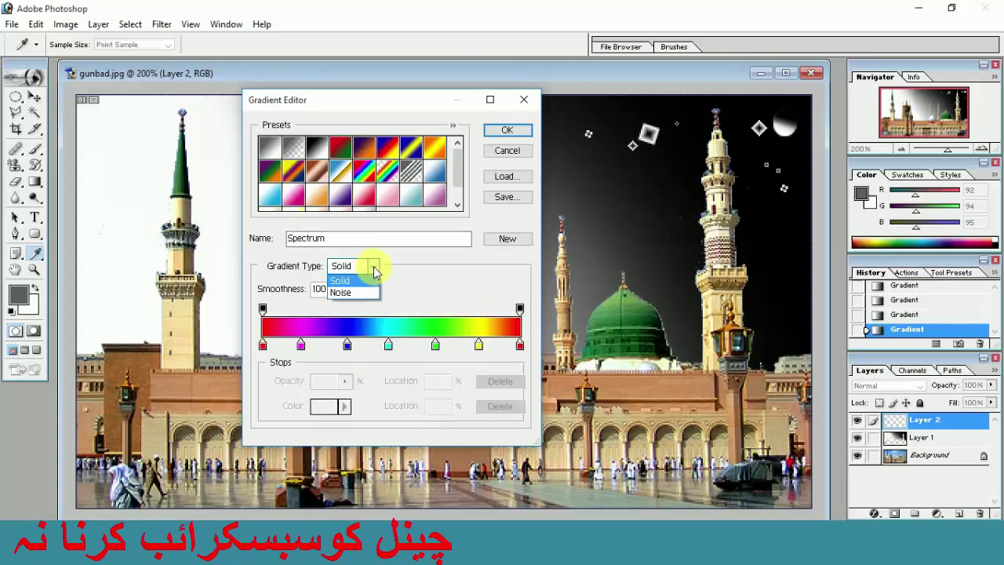
{"action": "left_click", "coordinate": [356, 295]}
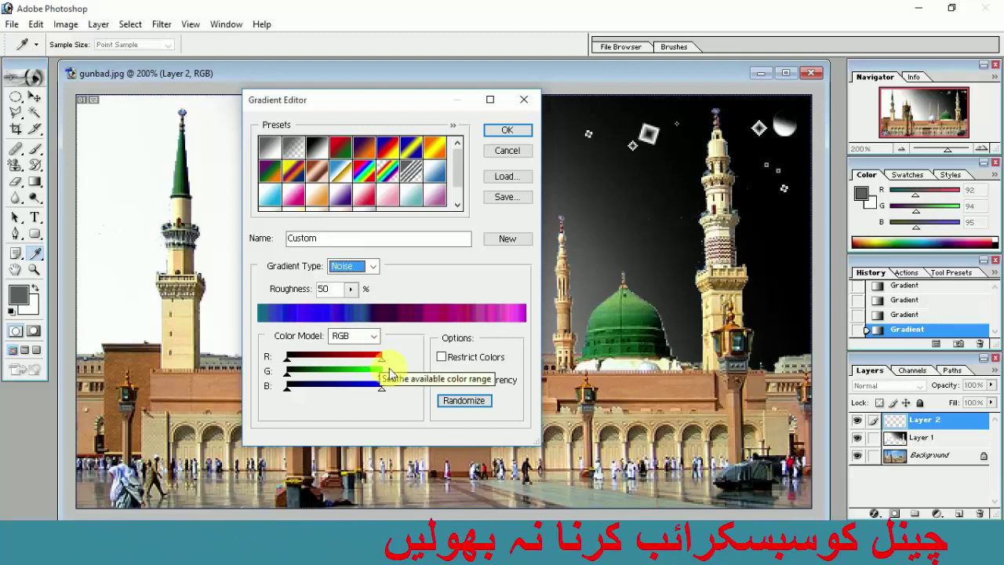
{"action": "left_click", "coordinate": [291, 363]}
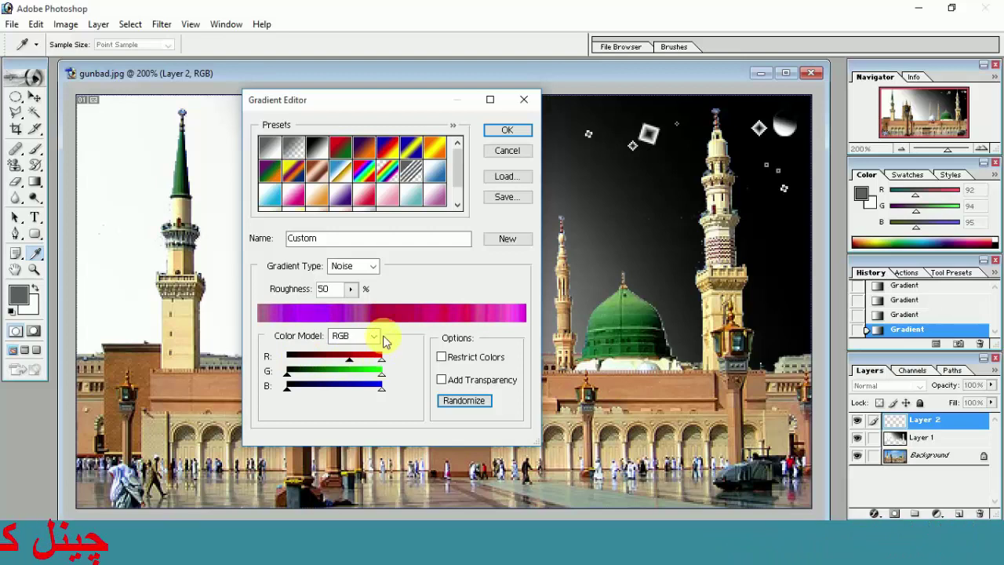
{"action": "left_click", "coordinate": [456, 403]}
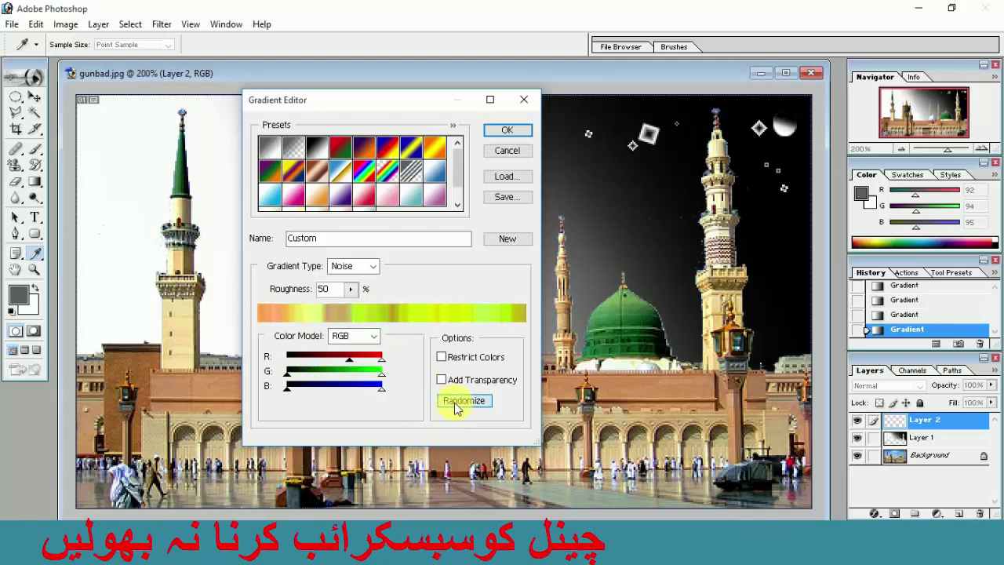
{"action": "left_click", "coordinate": [456, 404]}
{"action": "left_click", "coordinate": [457, 403]}
{"action": "left_click", "coordinate": [456, 404]}
{"action": "left_click", "coordinate": [456, 405]}
{"action": "left_click", "coordinate": [455, 405]}
{"action": "left_click", "coordinate": [455, 405]}
{"action": "left_click", "coordinate": [455, 405]}
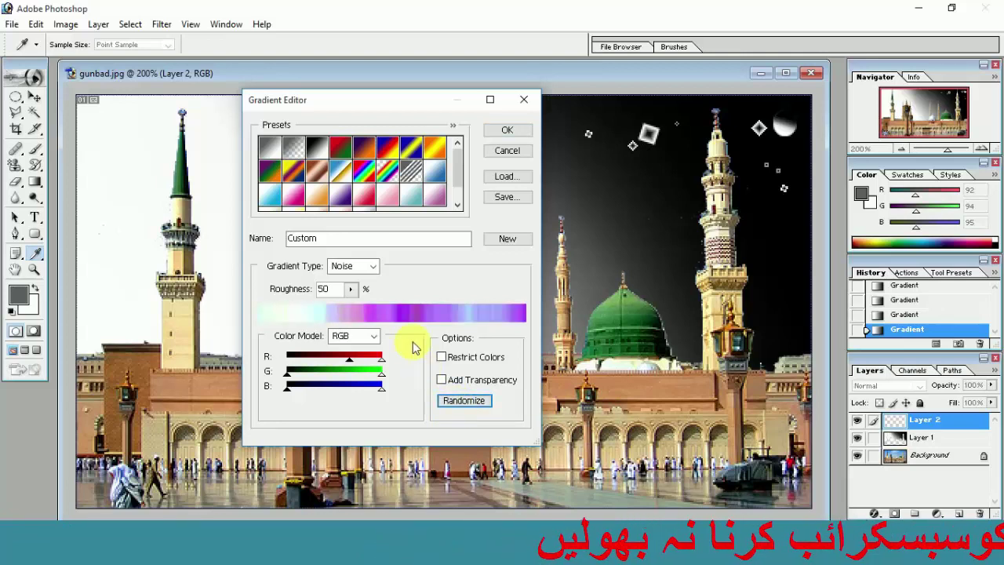
{"action": "left_click", "coordinate": [374, 337]}
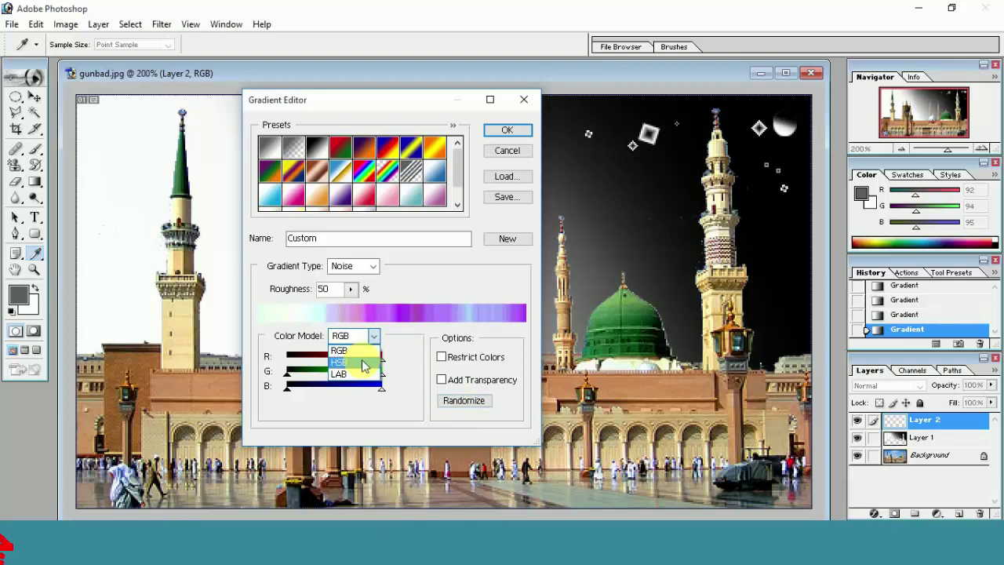
Switch the noise gradient to HSB with limited saturation, then randomize a few times
{"action": "left_click", "coordinate": [364, 362]}
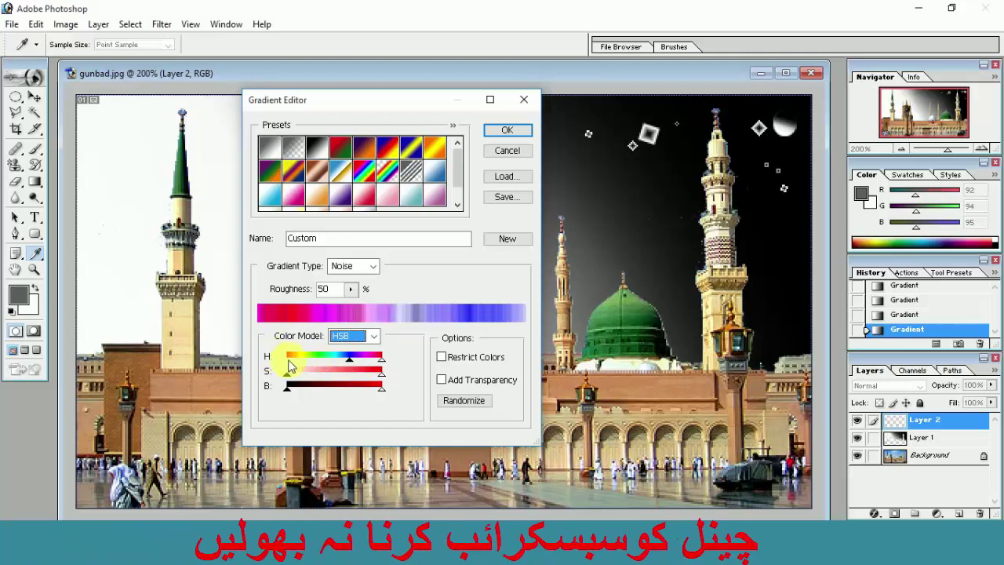
{"action": "left_click_drag", "start_coordinate": [319, 368], "coordinate": [374, 364]}
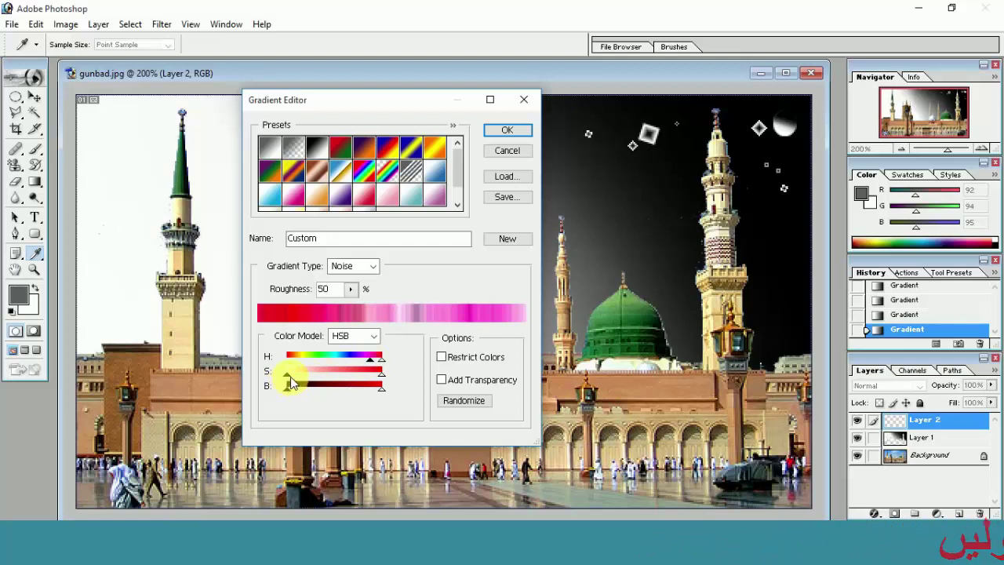
{"action": "left_click", "coordinate": [469, 409]}
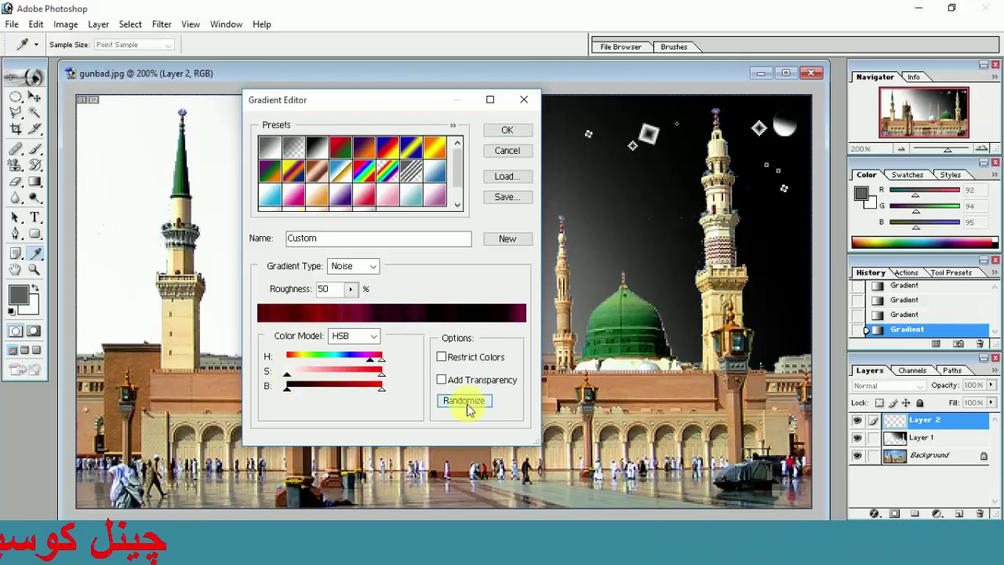
{"action": "left_click", "coordinate": [467, 406]}
{"action": "left_click", "coordinate": [467, 406]}
{"action": "left_click", "coordinate": [467, 406]}
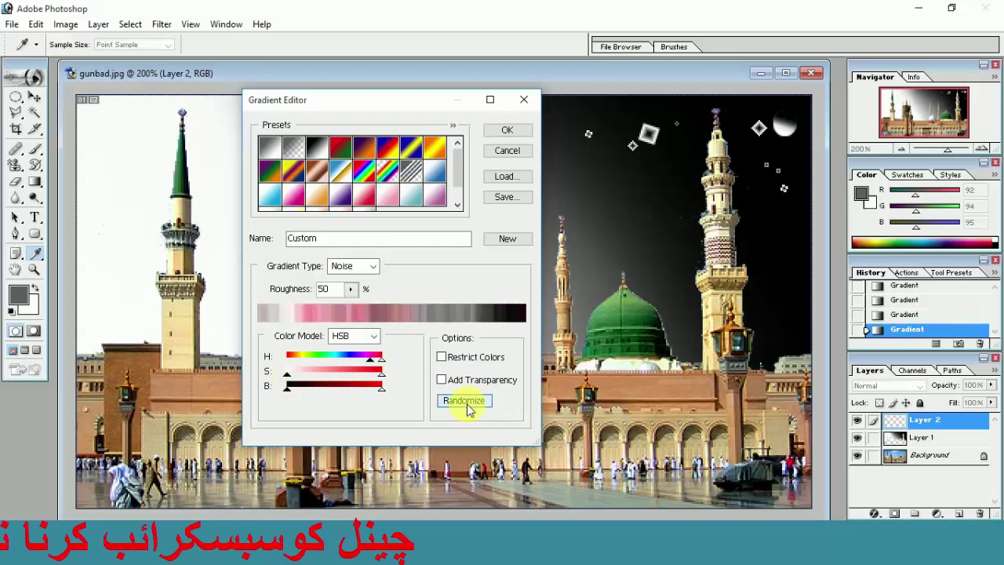
{"action": "left_click", "coordinate": [467, 406]}
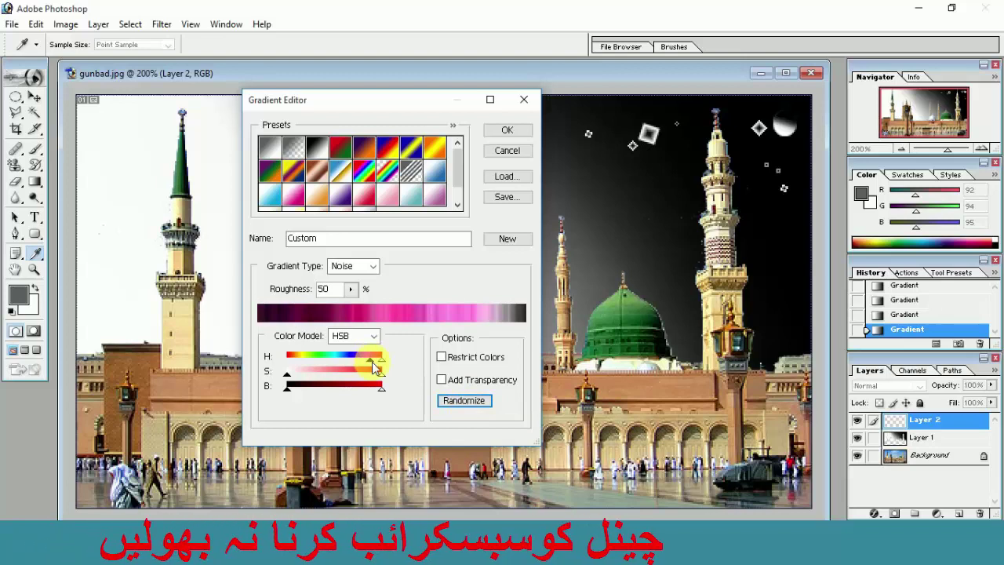
Narrow the hue range, raise minimum saturation, and re-randomize the colours
{"action": "left_click_drag", "start_coordinate": [375, 359], "coordinate": [370, 359]}
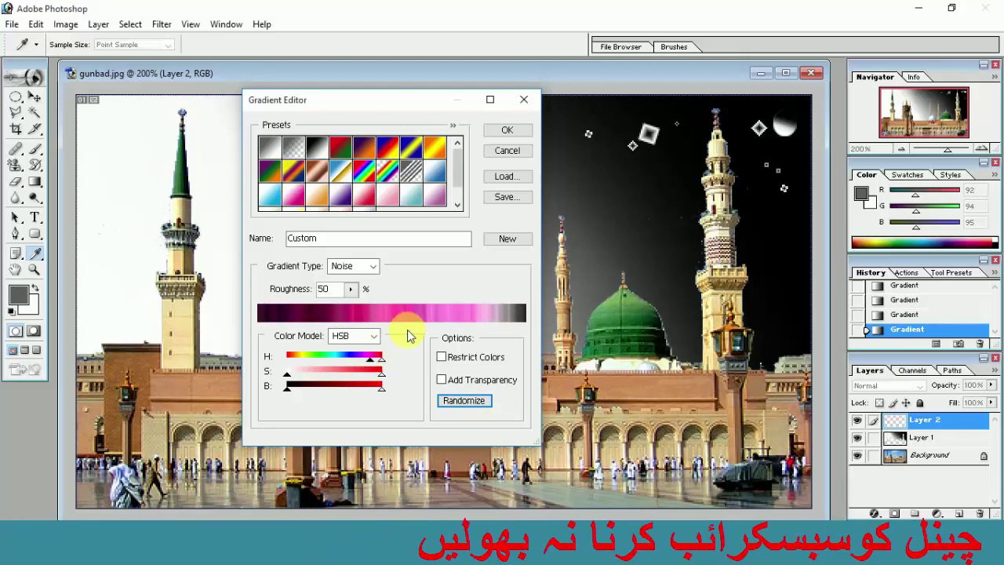
{"action": "left_click", "coordinate": [453, 401]}
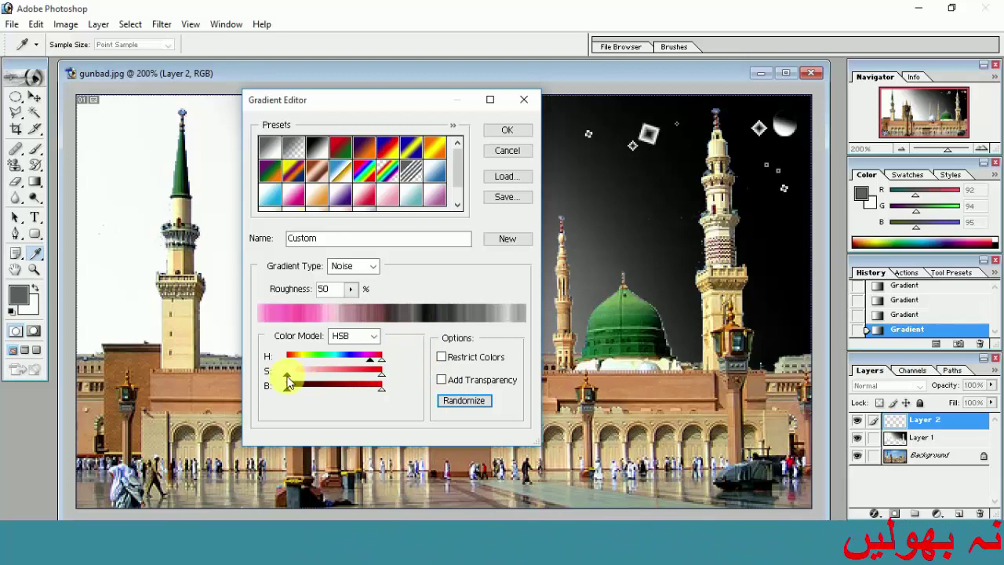
{"action": "left_click_drag", "start_coordinate": [287, 377], "coordinate": [430, 390]}
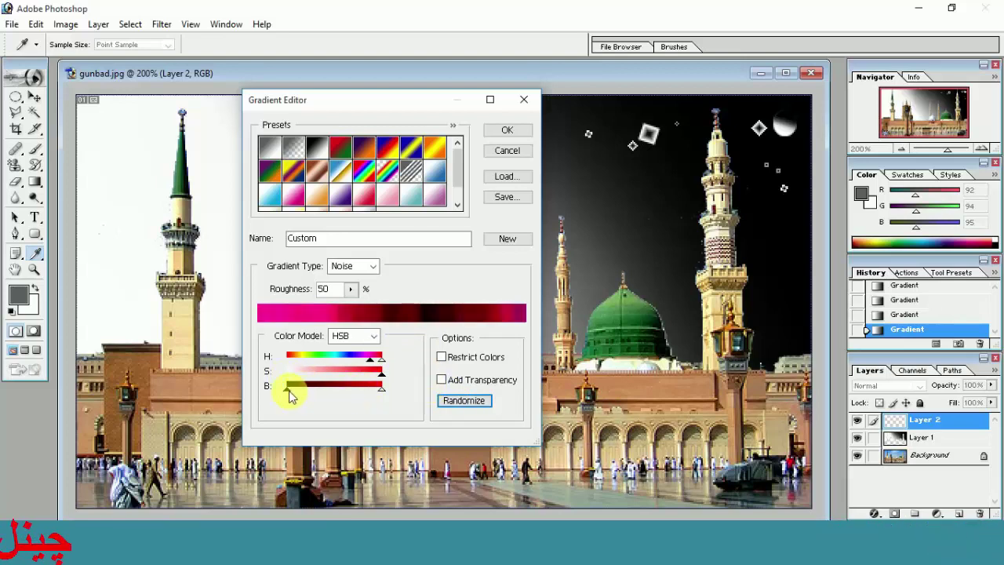
{"action": "left_click", "coordinate": [471, 404]}
{"action": "left_click", "coordinate": [471, 404]}
{"action": "left_click", "coordinate": [471, 404]}
{"action": "left_click", "coordinate": [464, 401]}
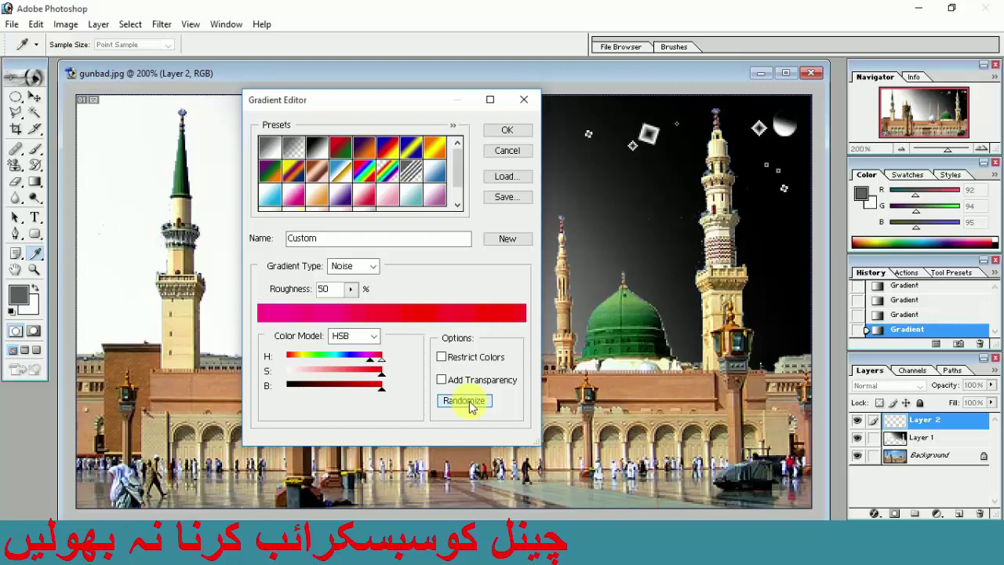
{"action": "left_click", "coordinate": [464, 401]}
{"action": "left_click", "coordinate": [464, 401]}
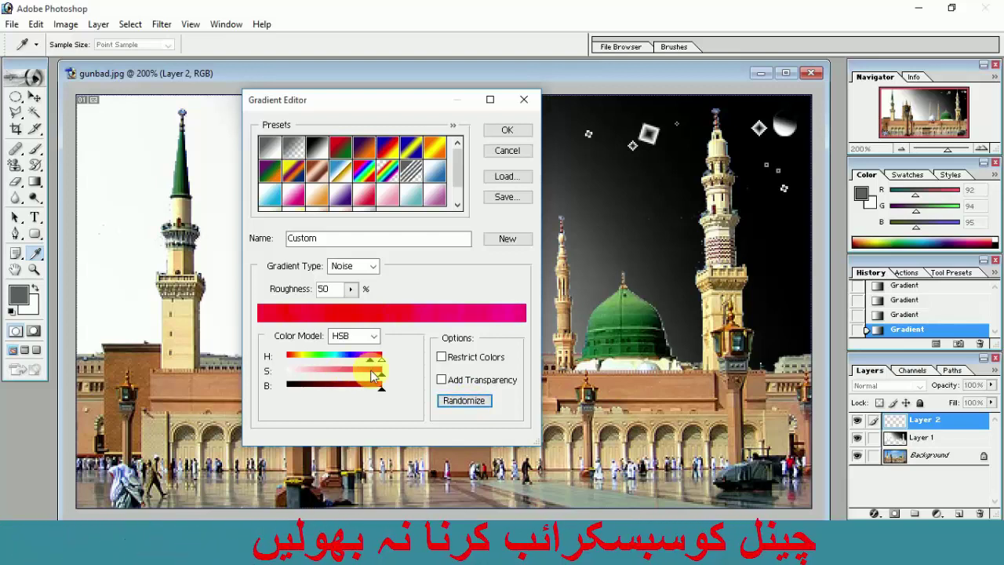
Narrow the hue further toward pink and purple and randomize to a blue-to-red band
{"action": "left_click_drag", "start_coordinate": [372, 360], "coordinate": [351, 360]}
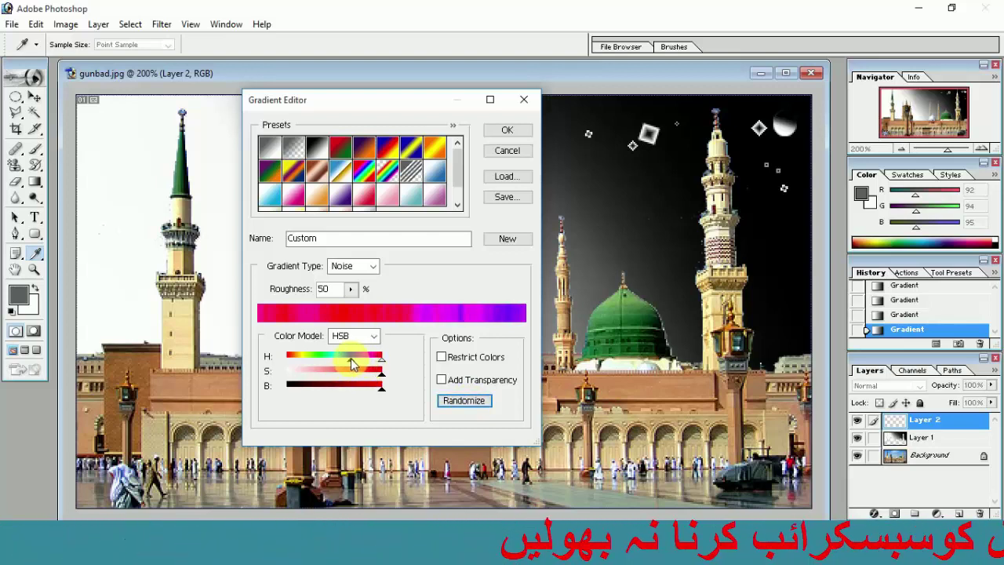
{"action": "left_click", "coordinate": [451, 406]}
{"action": "left_click", "coordinate": [451, 406]}
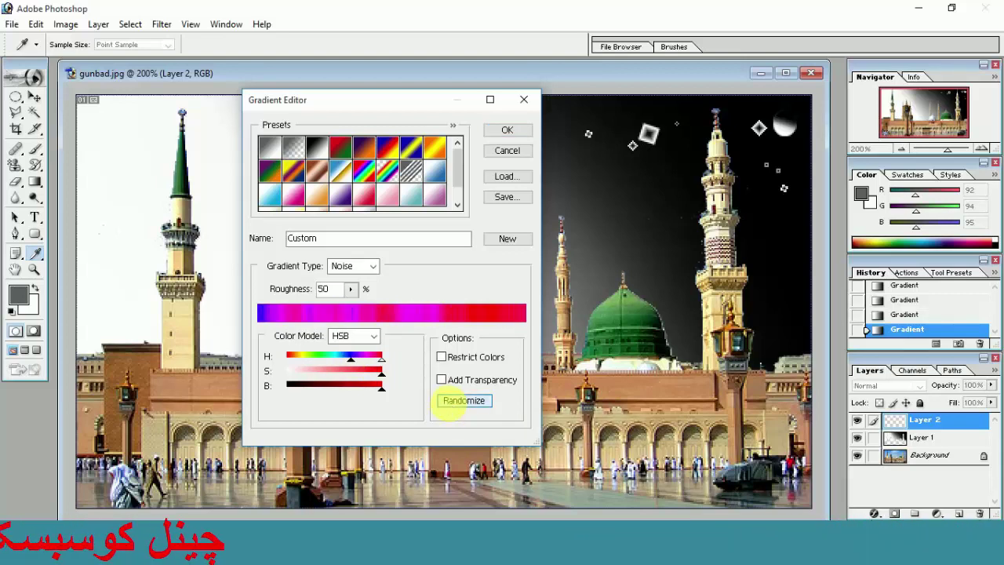
{"action": "left_click", "coordinate": [451, 406]}
{"action": "left_click", "coordinate": [450, 406]}
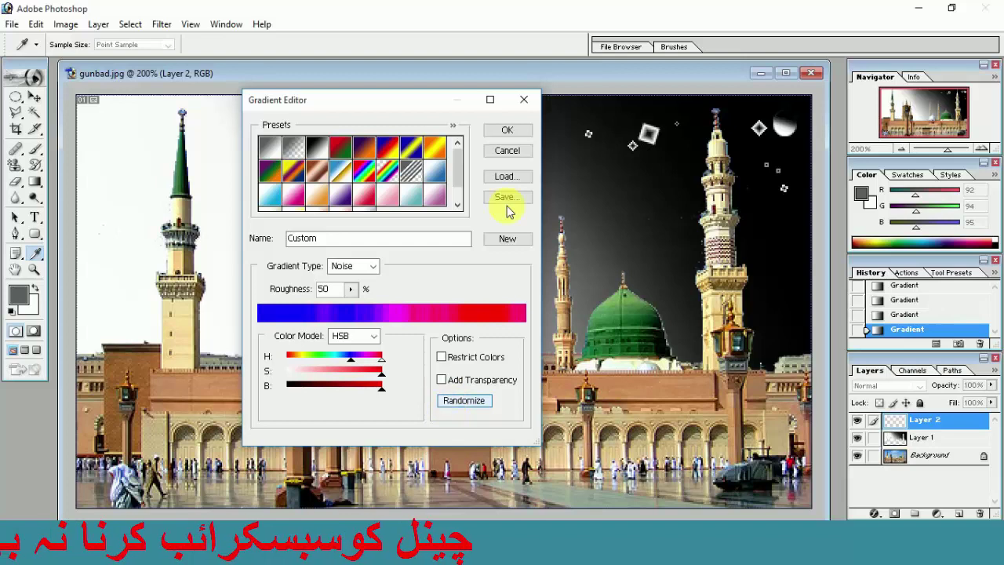
Accept the noise gradient, create a default new document, and fill it with a diamond gradient
{"action": "left_click", "coordinate": [508, 131]}
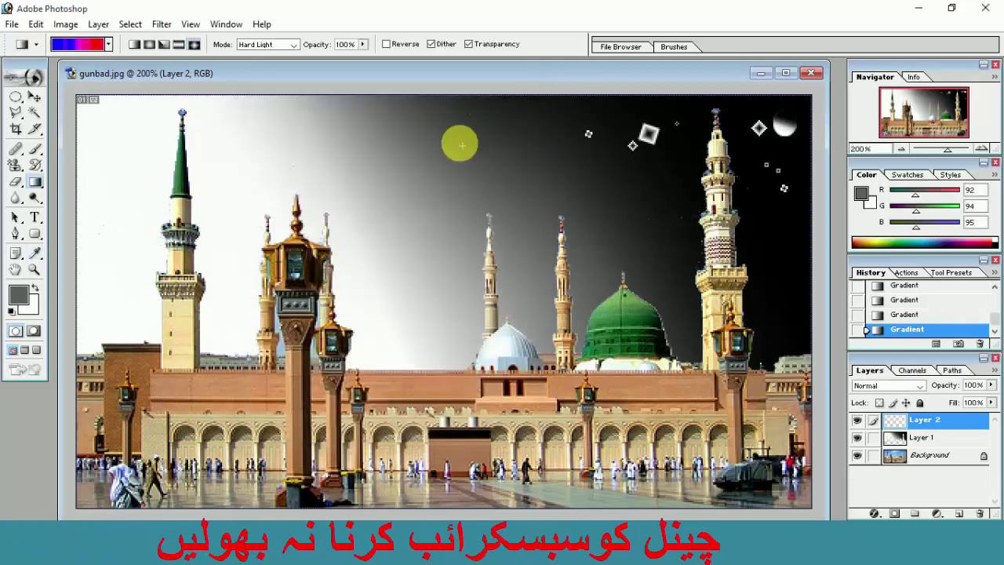
{"action": "key", "text": "ctrl+n"}
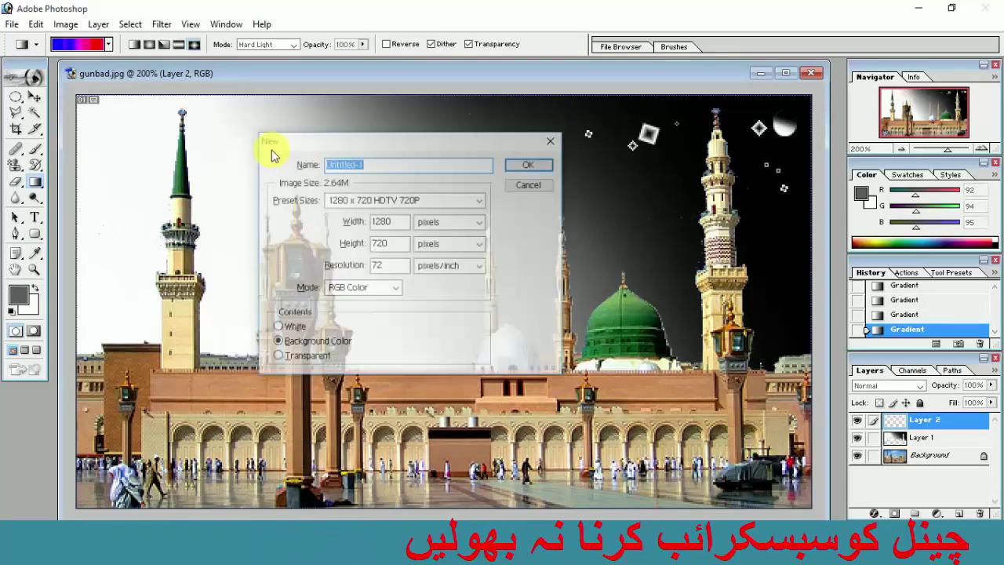
{"action": "key", "text": "Return"}
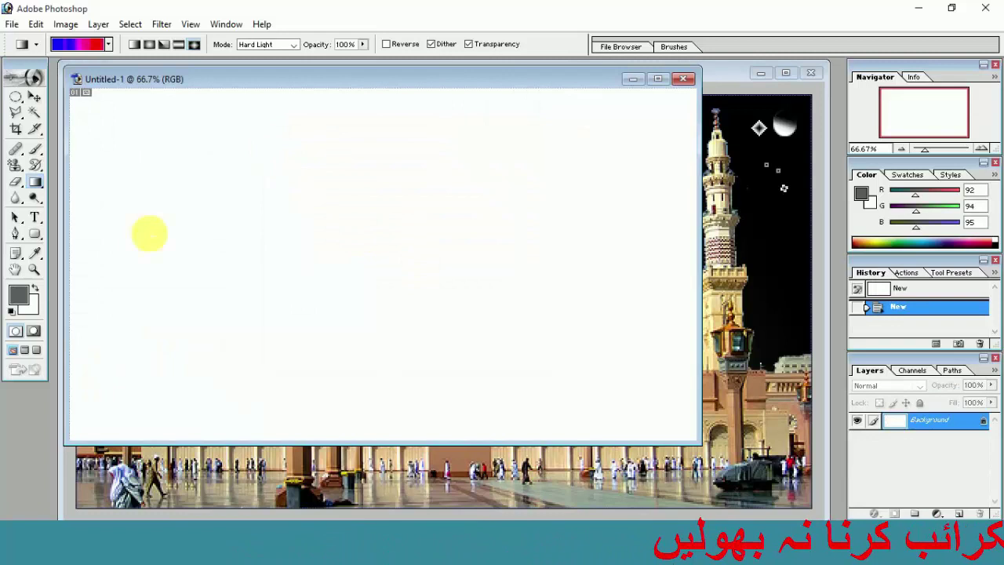
{"action": "left_click_drag", "start_coordinate": [402, 248], "coordinate": [402, 249]}
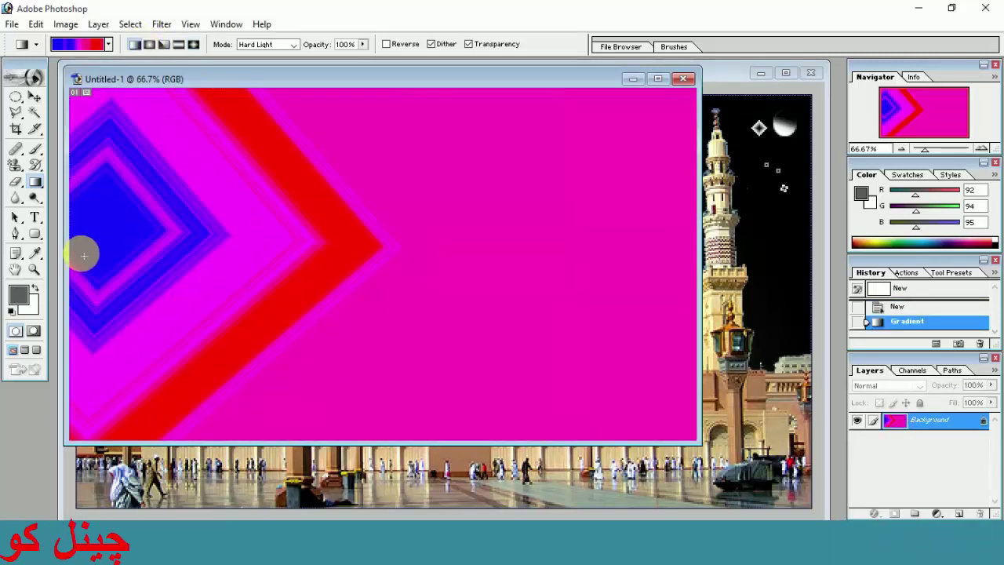
{"action": "left_click_drag", "start_coordinate": [379, 266], "coordinate": [379, 266]}
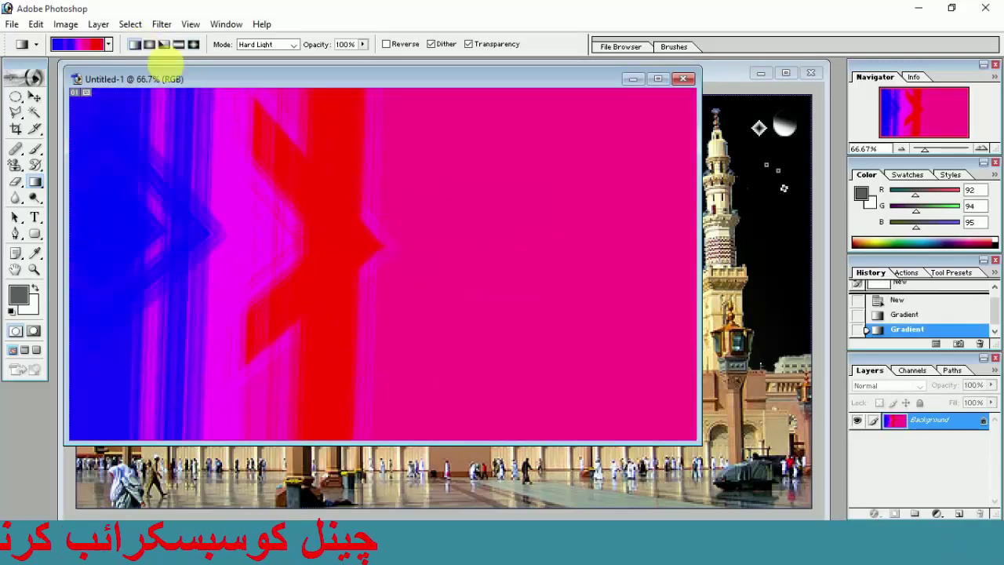
Refill the canvas with a radial gradient, then with an angle gradient
{"action": "left_click", "coordinate": [149, 44]}
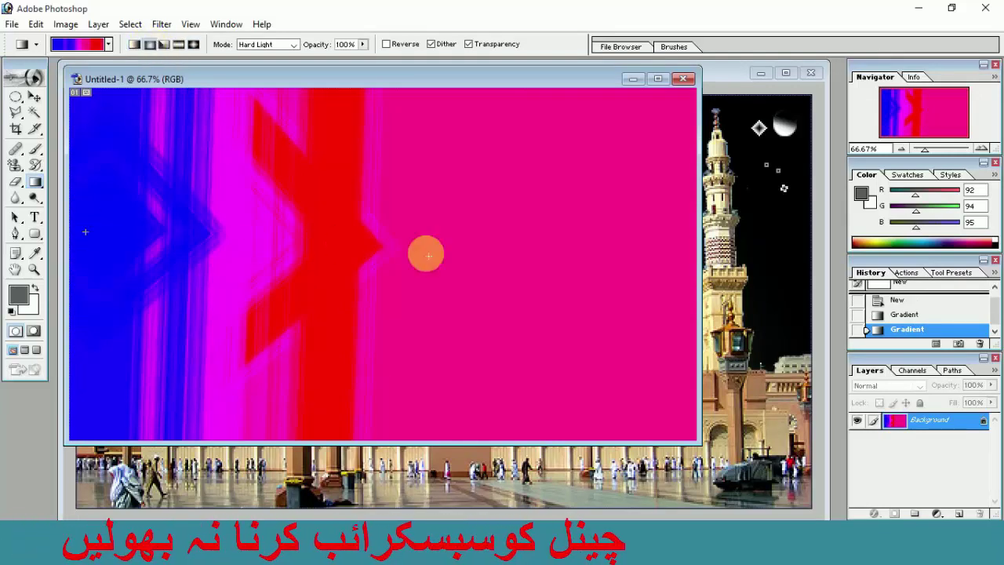
{"action": "left_click_drag", "start_coordinate": [86, 234], "coordinate": [426, 253]}
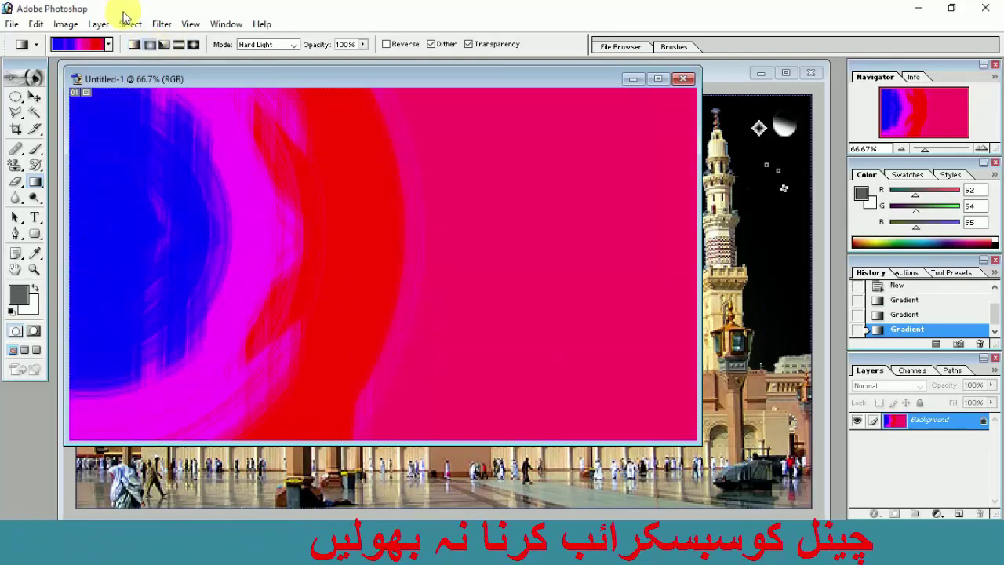
{"action": "left_click", "coordinate": [164, 44]}
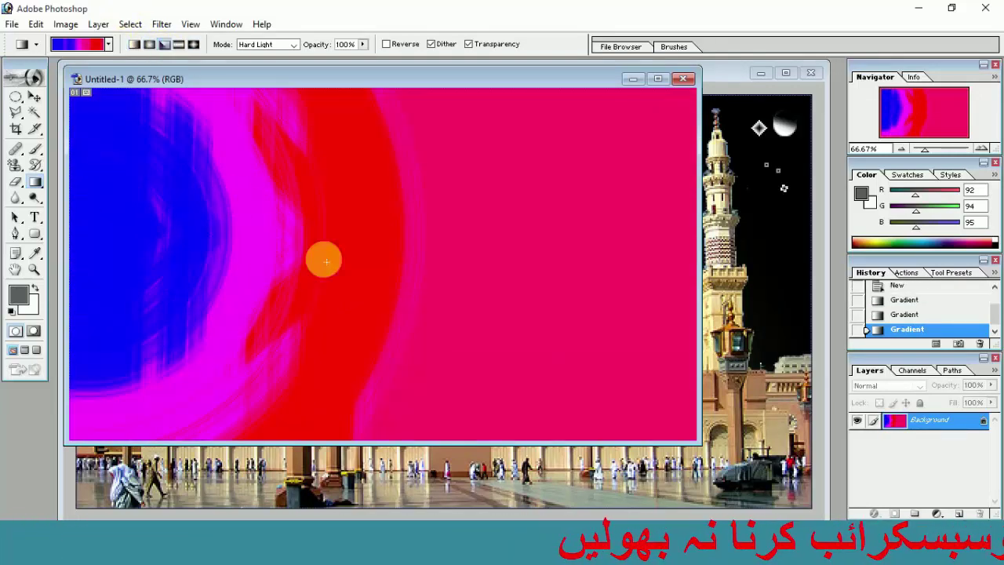
{"action": "left_click_drag", "start_coordinate": [269, 255], "coordinate": [443, 295]}
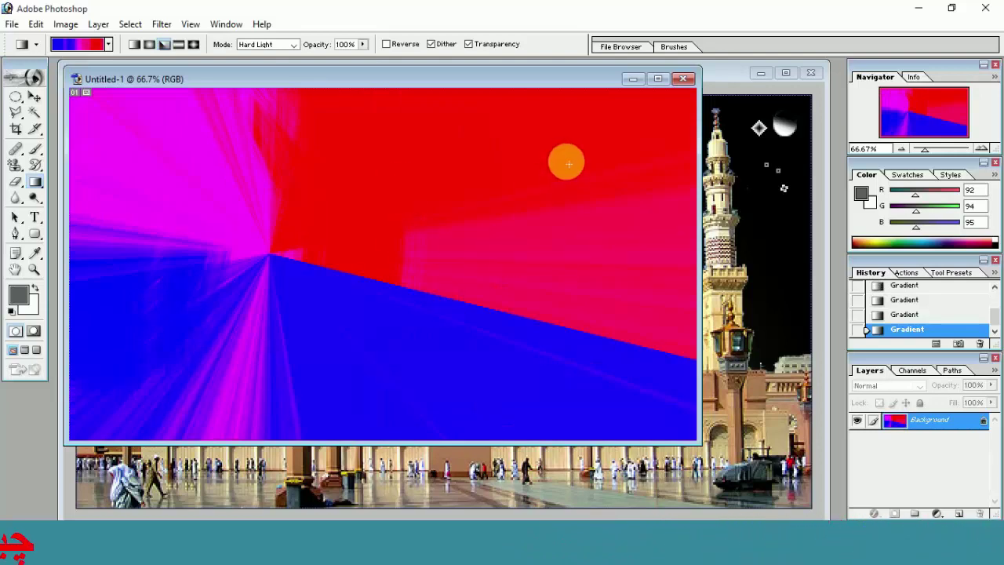
{"action": "left_click", "coordinate": [110, 46]}
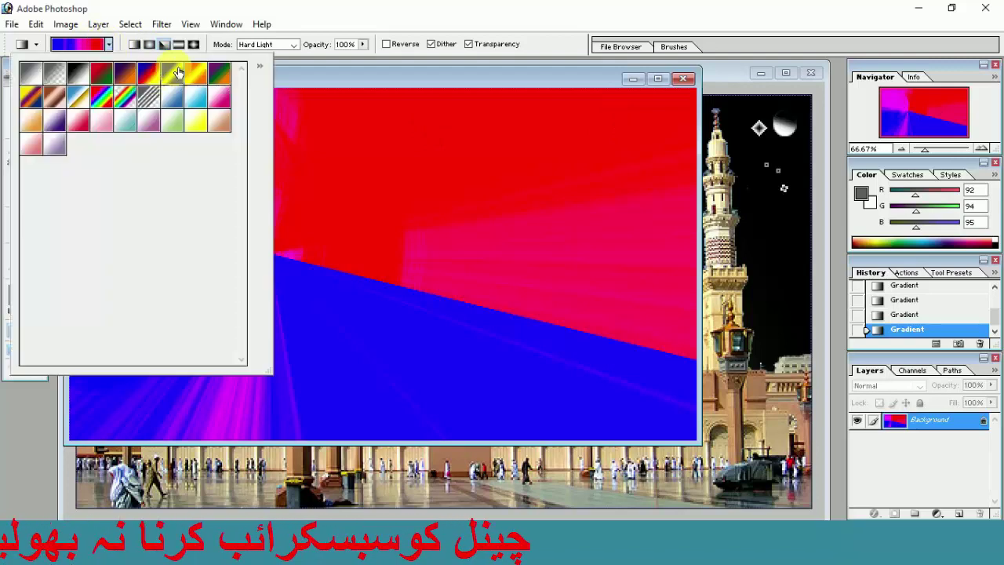
Save the blue-to-red noise gradient as a new preset named 'my gradient'
{"action": "left_click", "coordinate": [262, 68]}
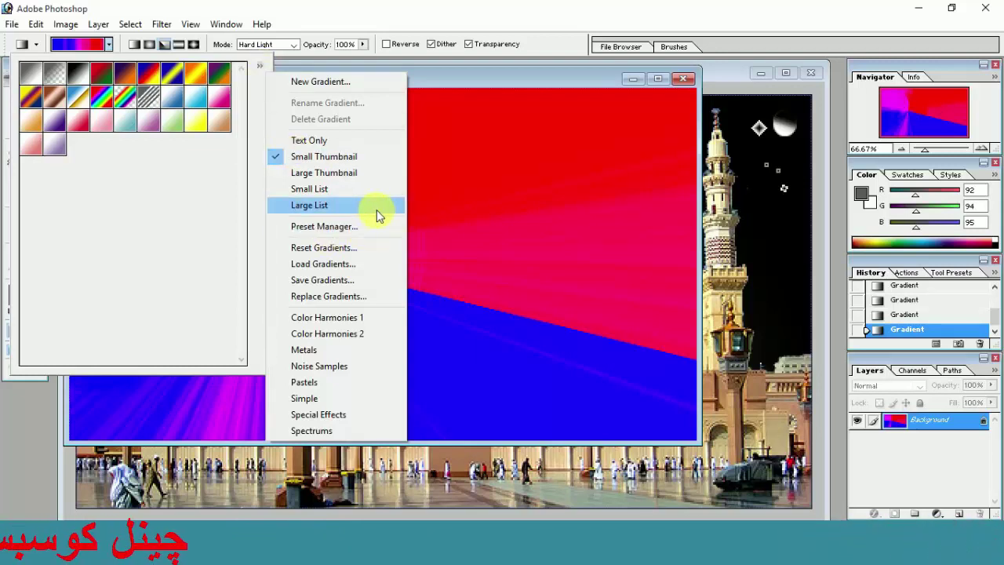
{"action": "left_click", "coordinate": [342, 84]}
{"action": "type", "text": "my g"}
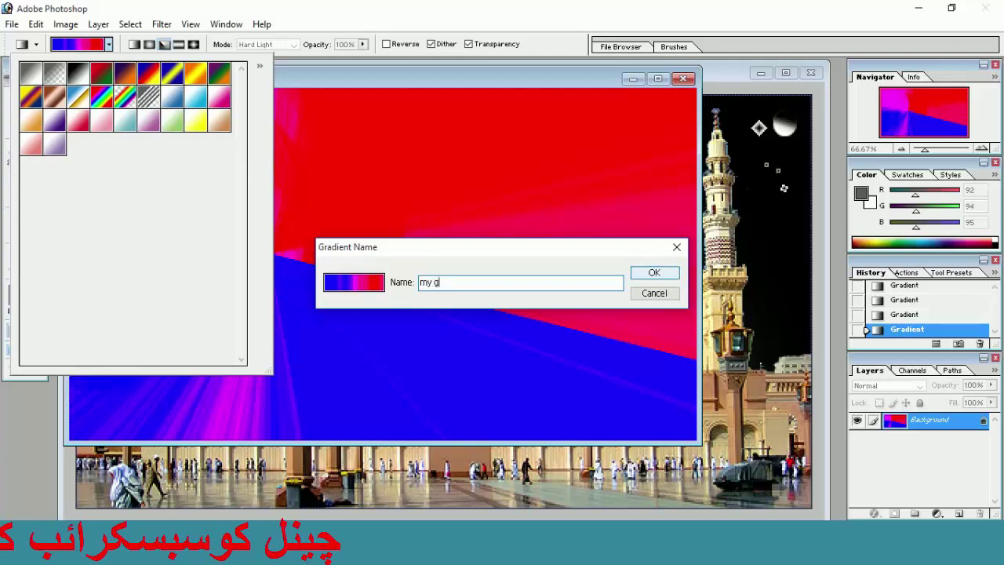
{"action": "type", "text": "radient"}
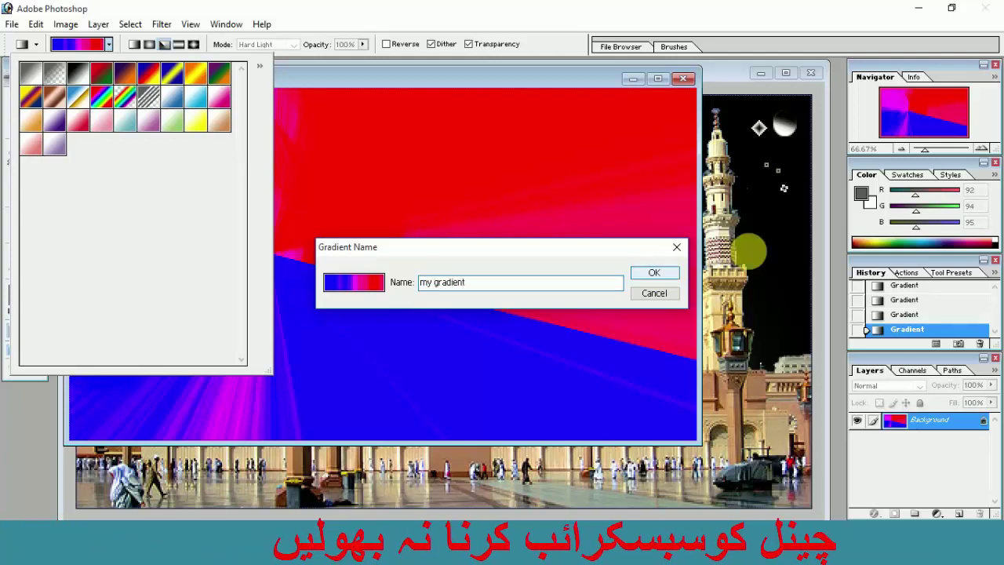
{"action": "left_click", "coordinate": [663, 276]}
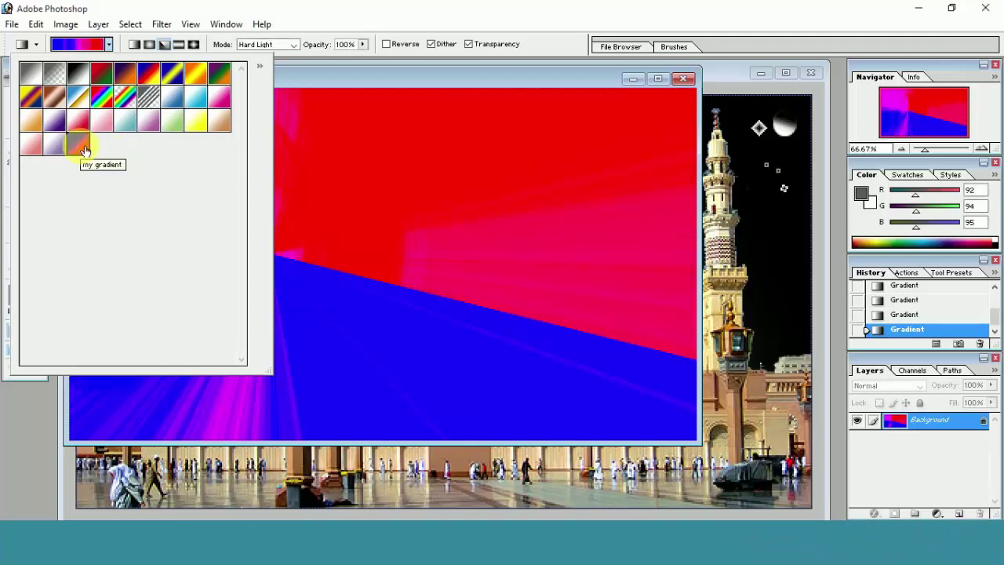
{"action": "left_click", "coordinate": [258, 68]}
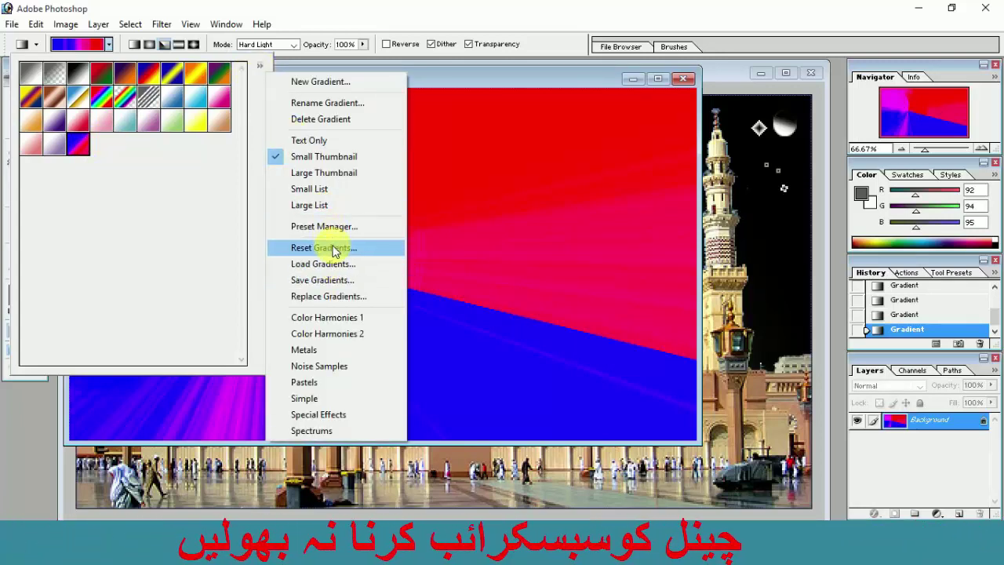
Reset the gradient presets to defaults, then open and cancel Load Gradients
{"action": "left_click", "coordinate": [317, 247]}
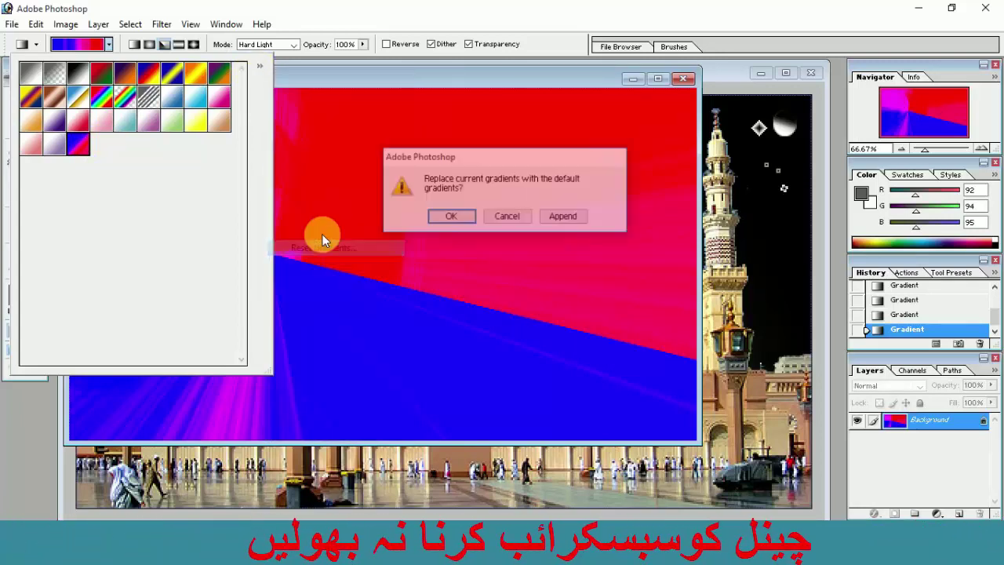
{"action": "left_click", "coordinate": [450, 218]}
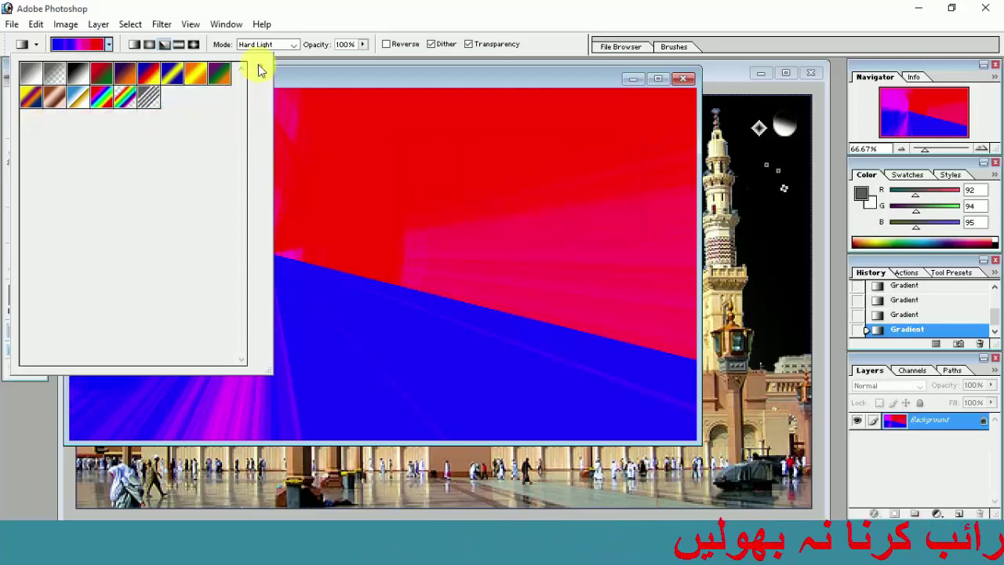
{"action": "left_click", "coordinate": [258, 66]}
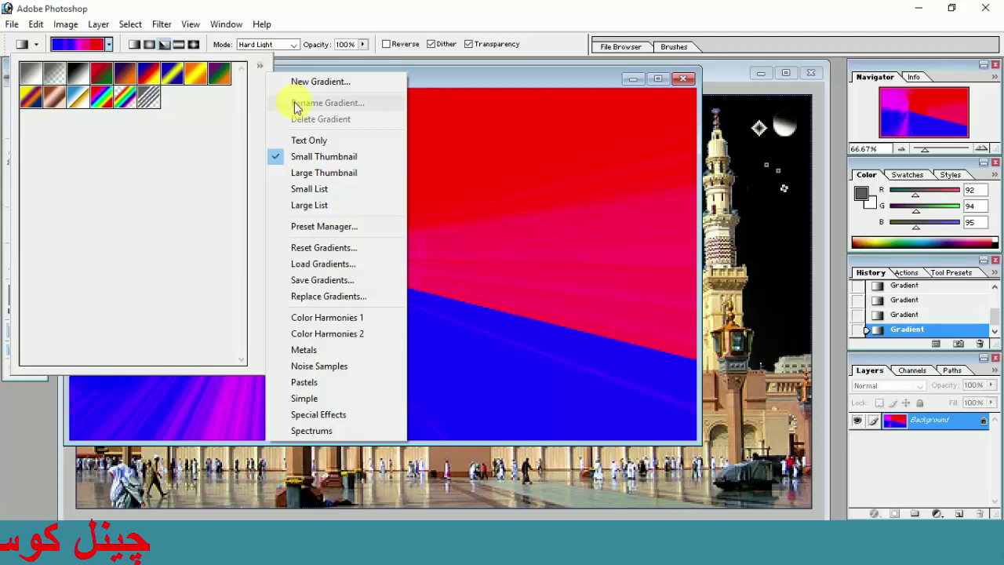
{"action": "left_click", "coordinate": [322, 265]}
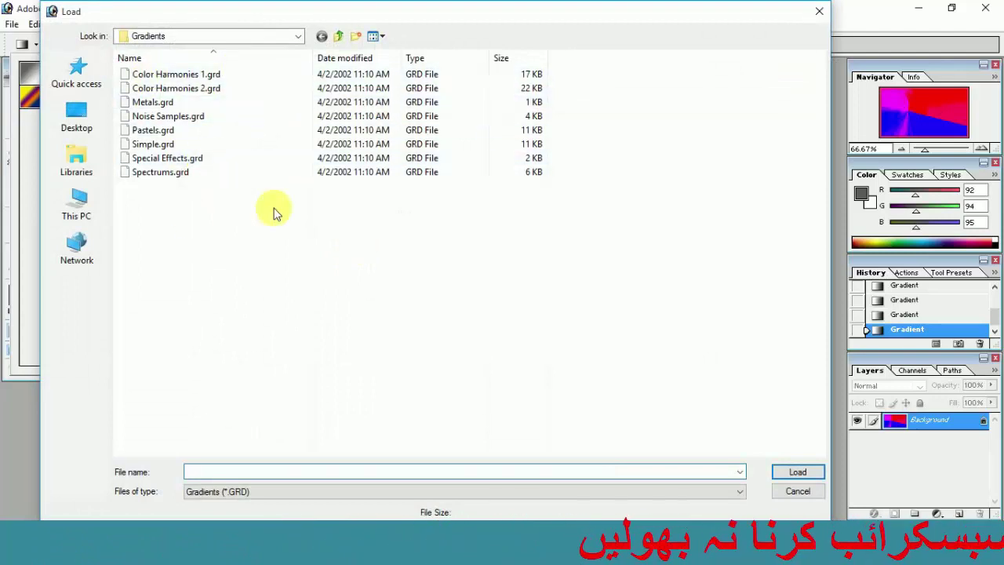
{"action": "left_click", "coordinate": [800, 492]}
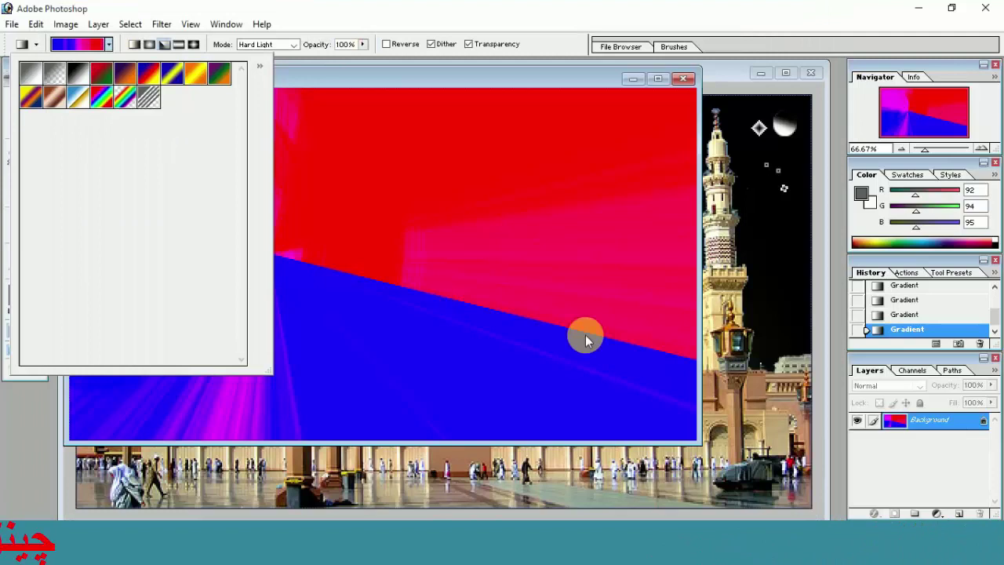
{"action": "left_click", "coordinate": [262, 69]}
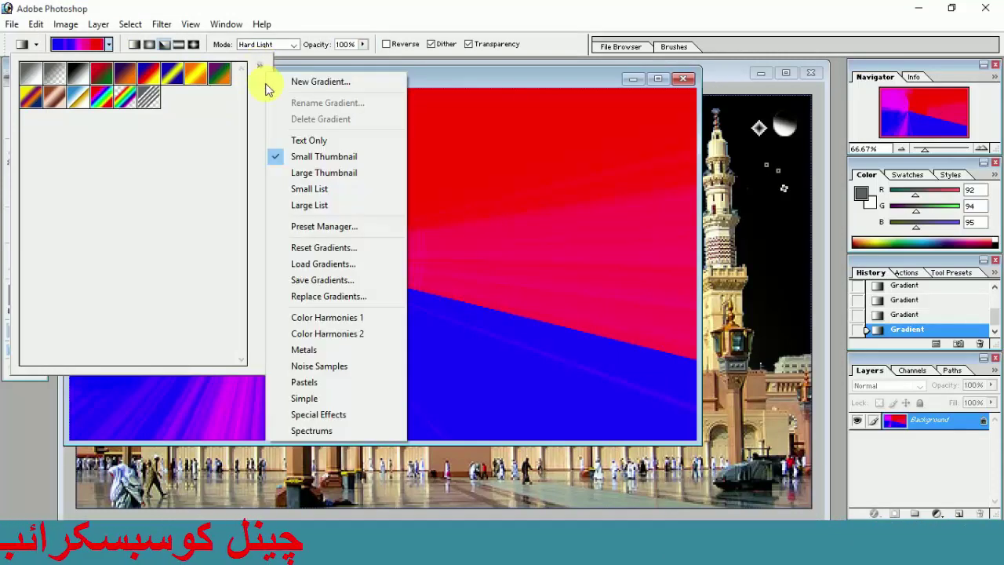
Save the gradient presets to the Desktop as Untitled Gradients.grd
{"action": "left_click", "coordinate": [324, 283]}
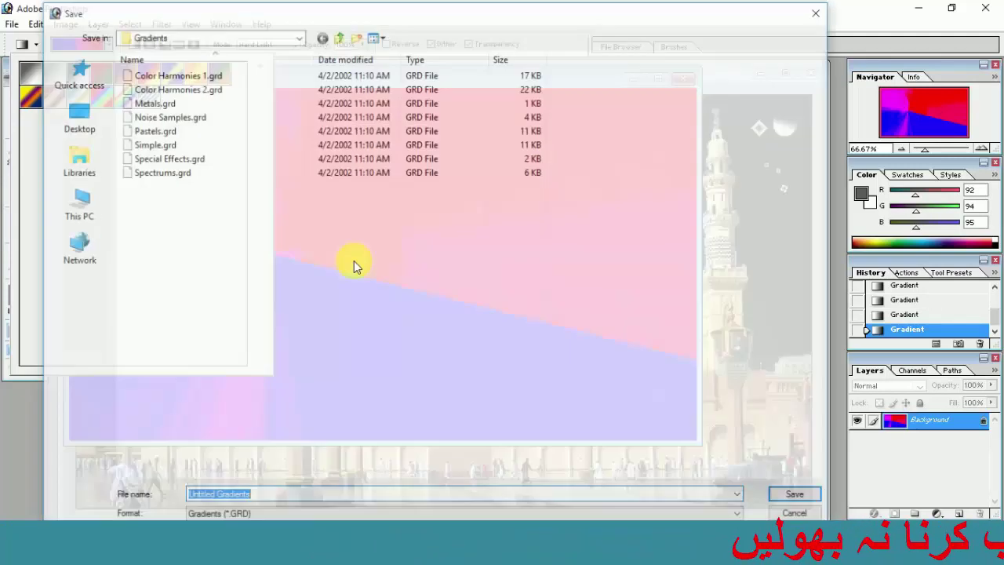
{"action": "left_click", "coordinate": [78, 118]}
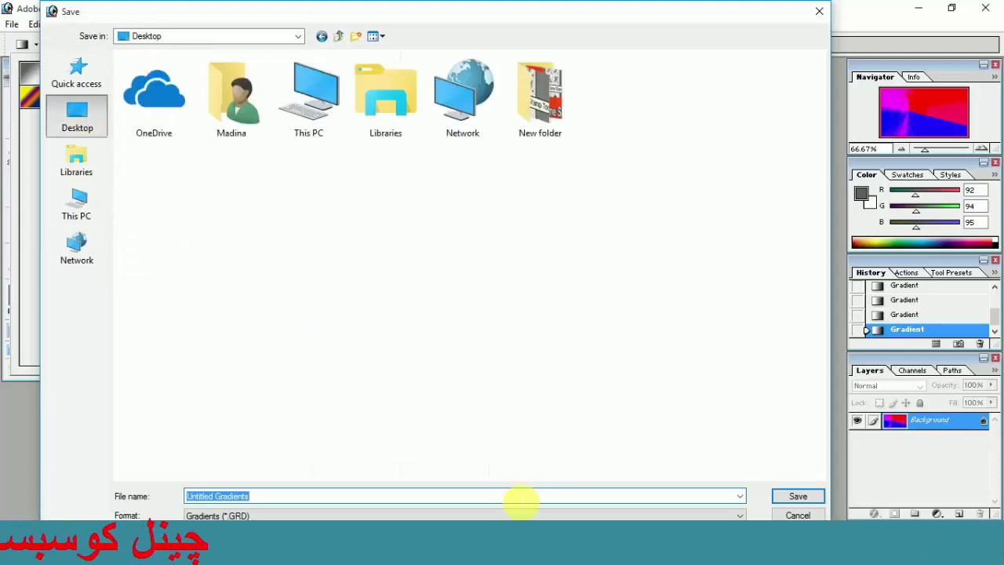
{"action": "left_click", "coordinate": [777, 501]}
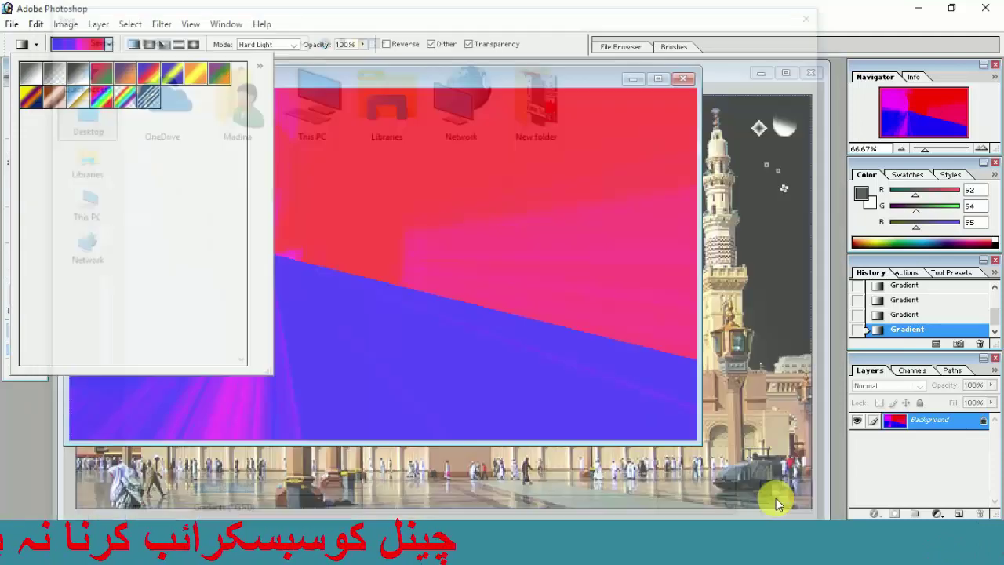
Show the Windows desktop and move Untitled Gradients.grd to an open spot
{"action": "right_click", "coordinate": [498, 541]}
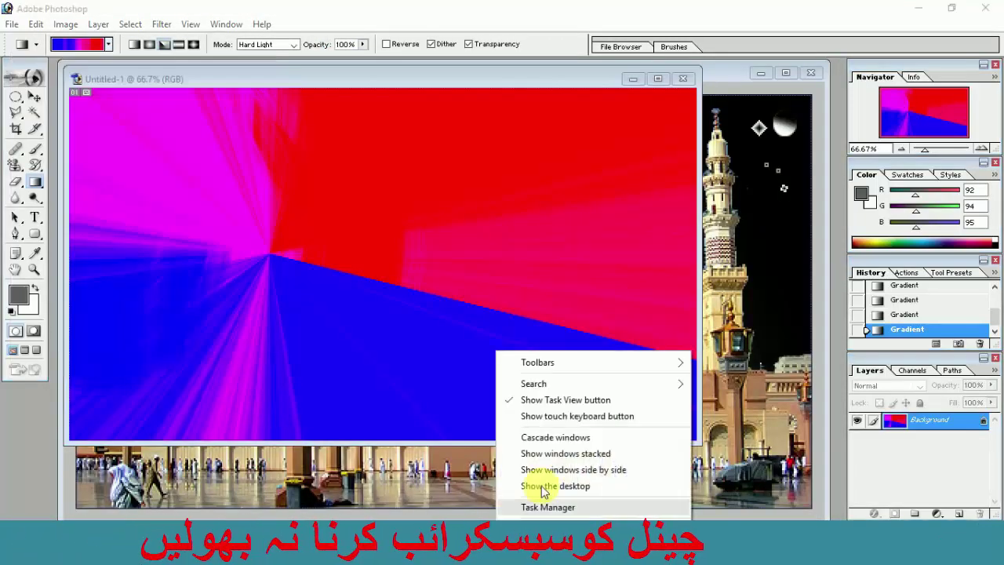
{"action": "left_click", "coordinate": [554, 487]}
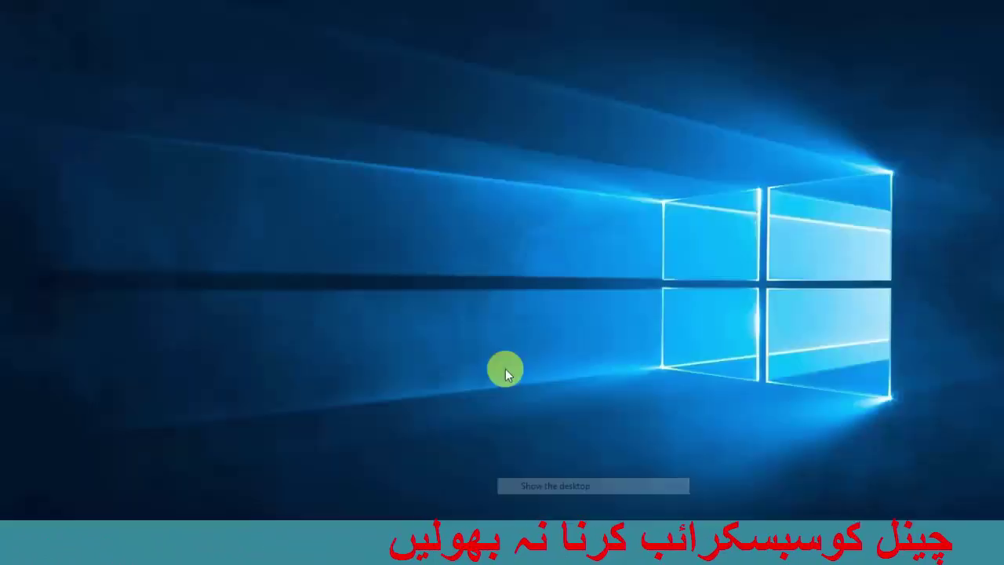
{"action": "left_click", "coordinate": [202, 348]}
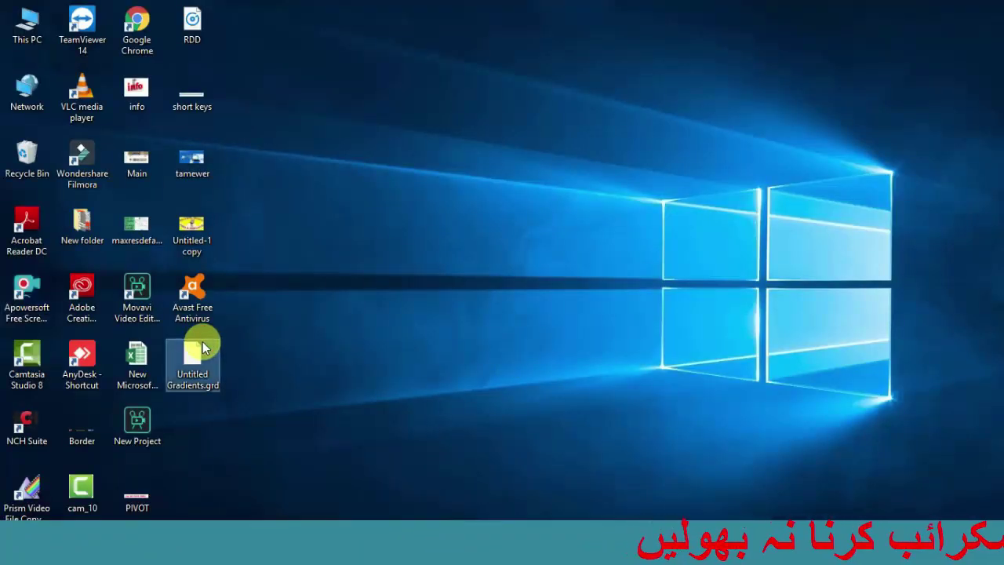
{"action": "left_click_drag", "start_coordinate": [276, 300], "coordinate": [333, 262]}
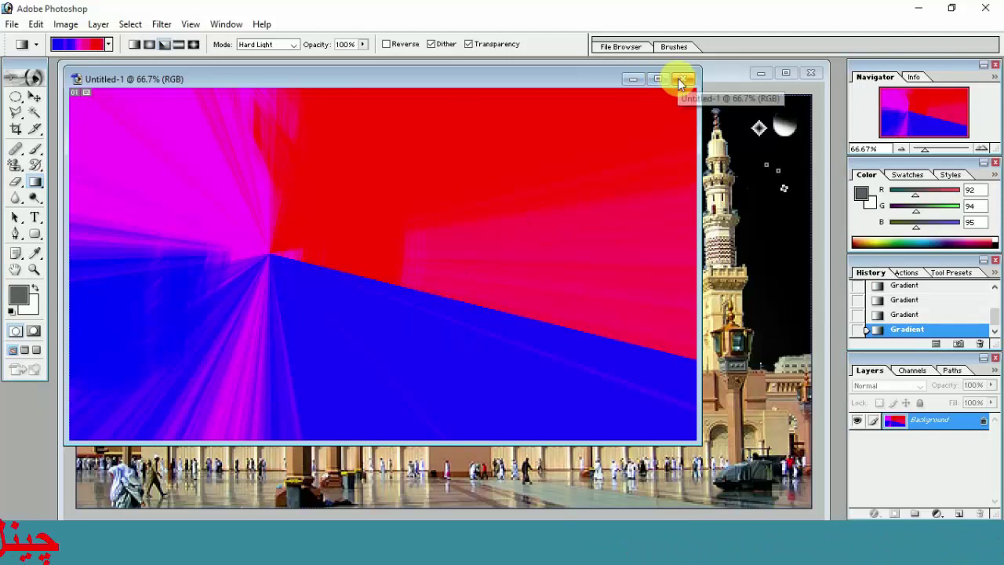
Close Untitled-1 and gunbad.jpg without saving changes
{"action": "left_click", "coordinate": [681, 80]}
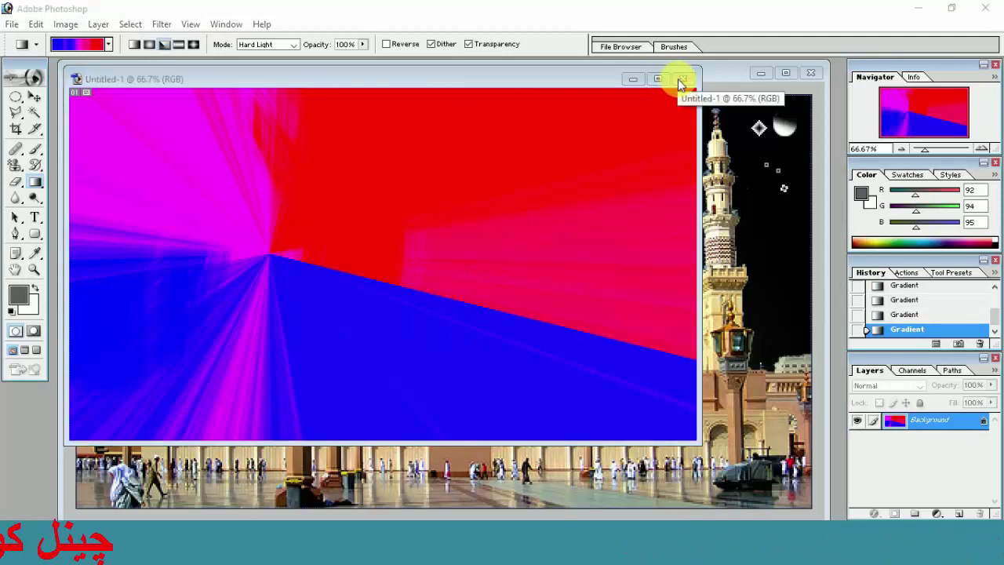
{"action": "left_click", "coordinate": [519, 216]}
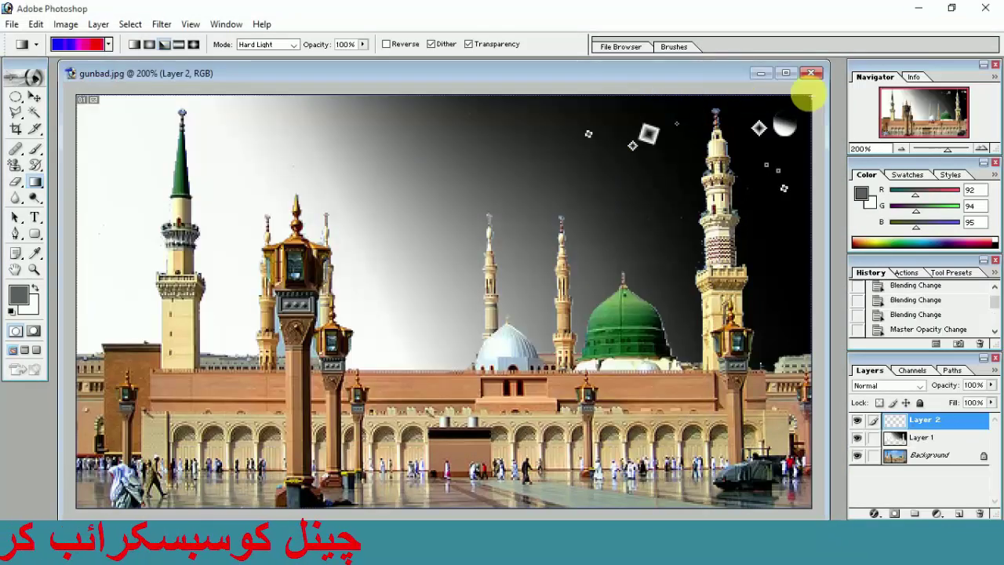
{"action": "left_click", "coordinate": [813, 74]}
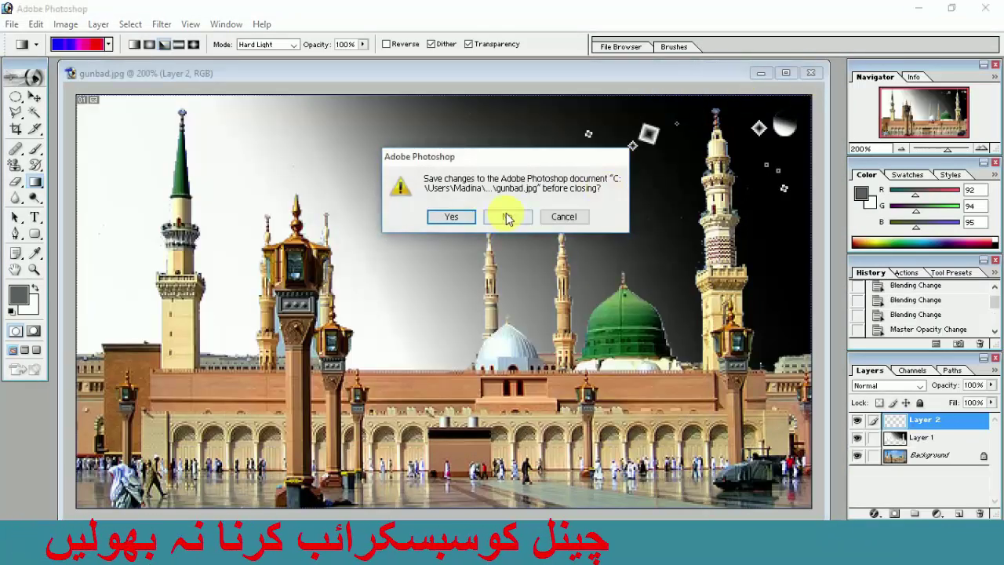
{"action": "left_click", "coordinate": [506, 217]}
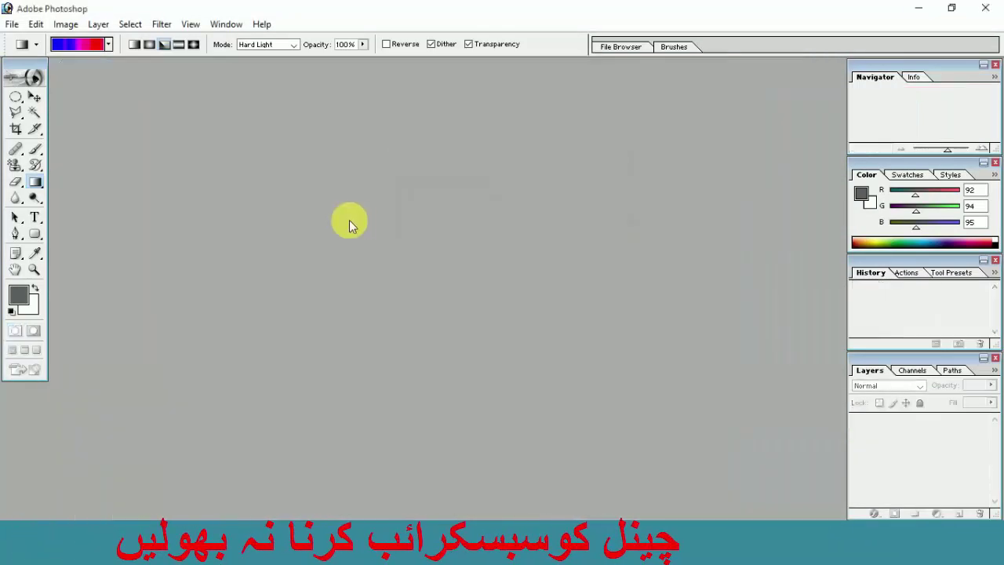
Load the gradients from Untitled Gradients.grd into the gradient picker
{"action": "left_click", "coordinate": [109, 45]}
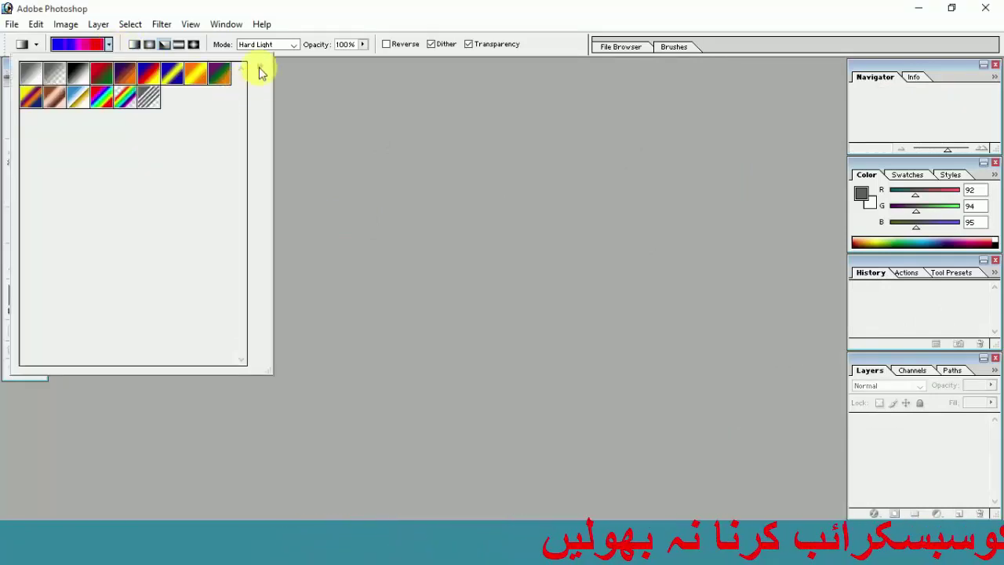
{"action": "left_click", "coordinate": [260, 70]}
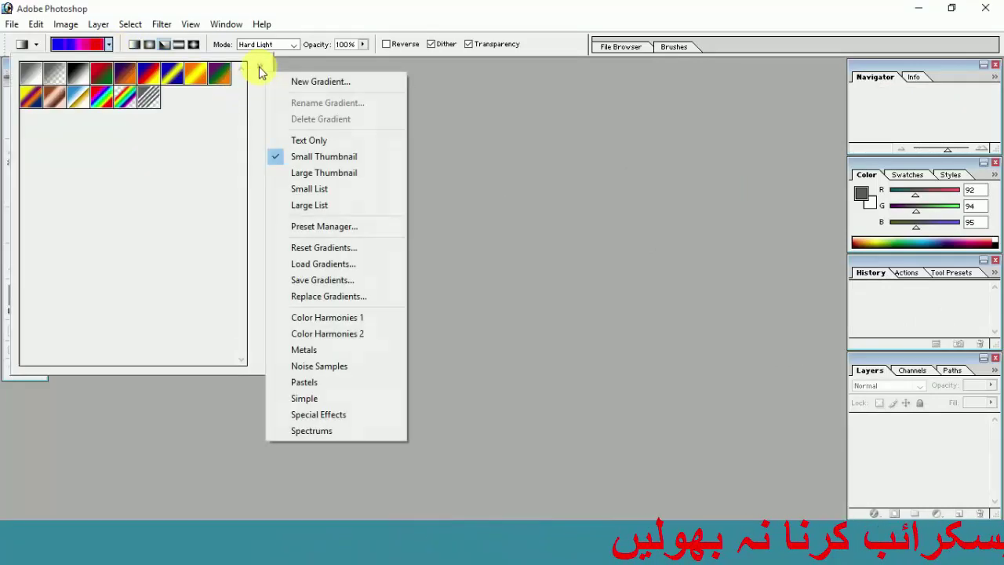
{"action": "left_click", "coordinate": [335, 265]}
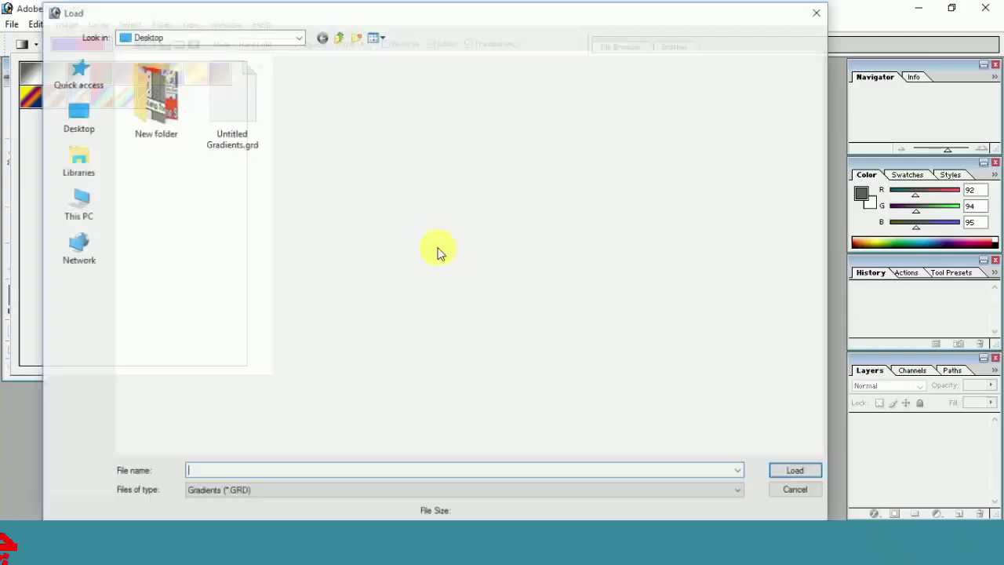
{"action": "double_click", "coordinate": [235, 109]}
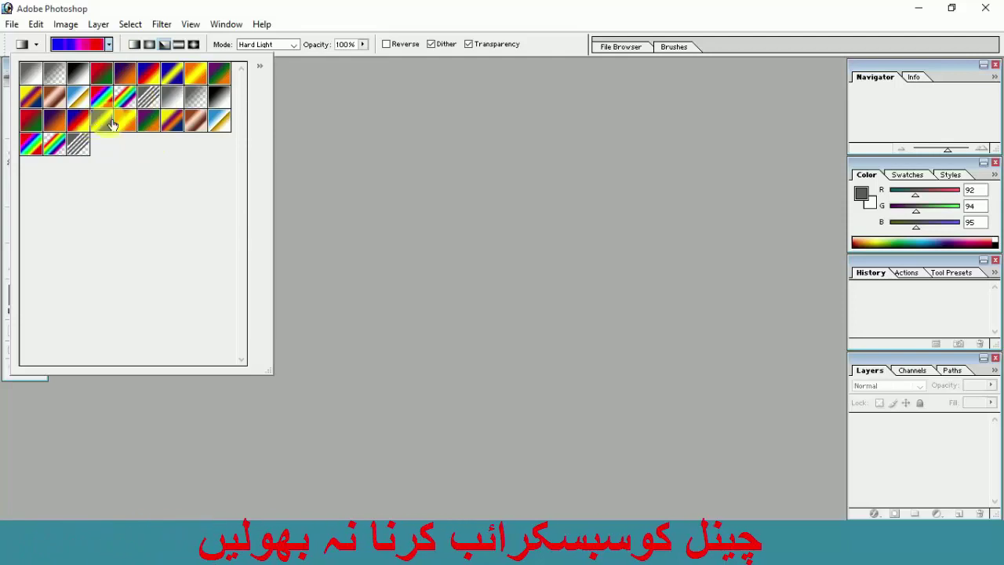
Select the blue-red-orange-yellow gradient, then delete every preset until the picker is empty
{"action": "left_click", "coordinate": [156, 77]}
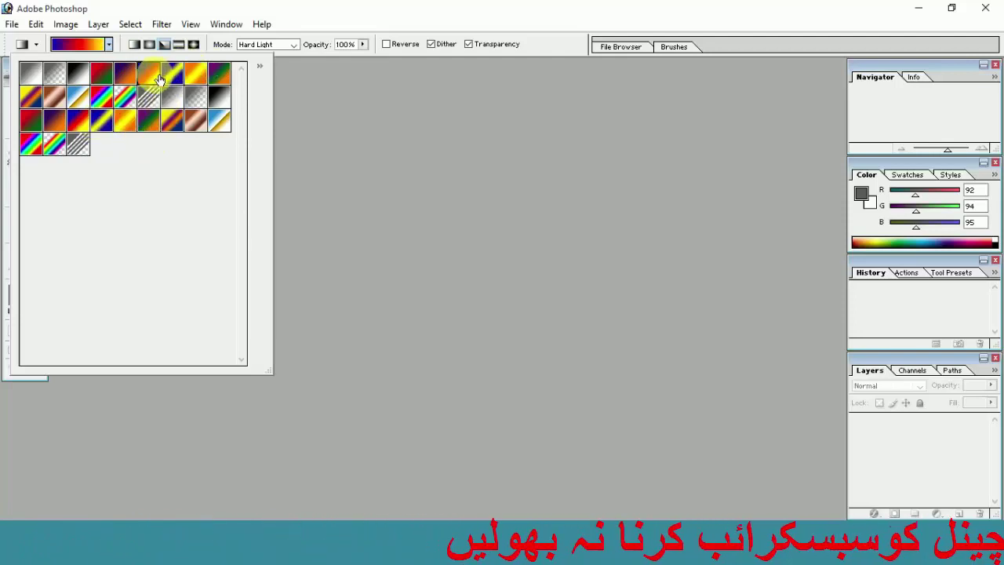
{"action": "left_click", "coordinate": [160, 79], "text": "alt"}
{"action": "left_click", "coordinate": [160, 79], "text": "alt"}
{"action": "left_click", "coordinate": [160, 79], "text": "alt"}
{"action": "left_click", "coordinate": [159, 79], "text": "alt"}
{"action": "left_click", "coordinate": [160, 79], "text": "alt"}
{"action": "left_click", "coordinate": [160, 80], "text": "alt"}
{"action": "left_click", "coordinate": [160, 79], "text": "alt"}
{"action": "left_click", "coordinate": [160, 79], "text": "alt"}
{"action": "left_click", "coordinate": [160, 79], "text": "alt"}
{"action": "left_click", "coordinate": [160, 79], "text": "alt"}
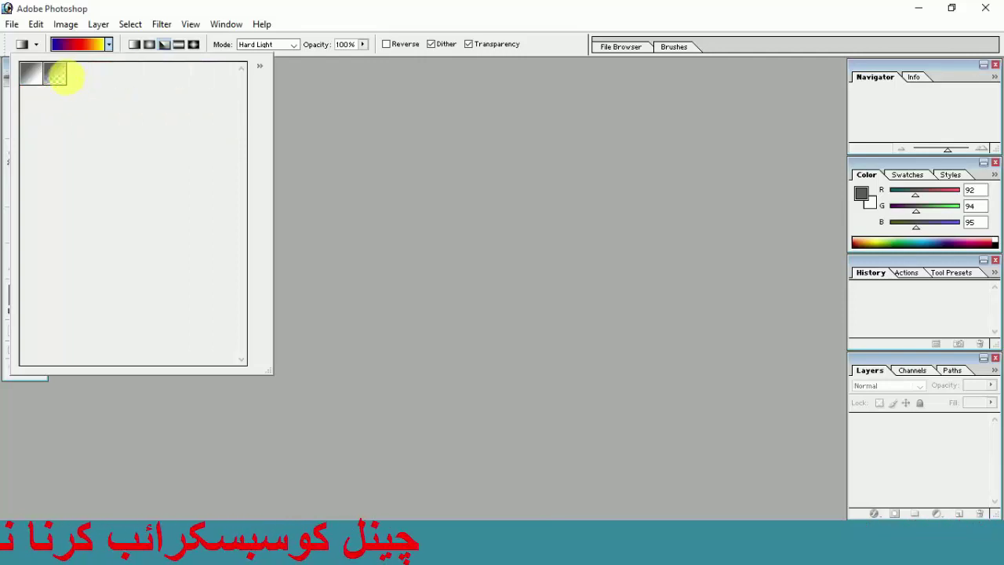
{"action": "left_click", "coordinate": [56, 74], "text": "alt"}
{"action": "left_click", "coordinate": [35, 75], "text": "alt"}
{"action": "left_click", "coordinate": [260, 66]}
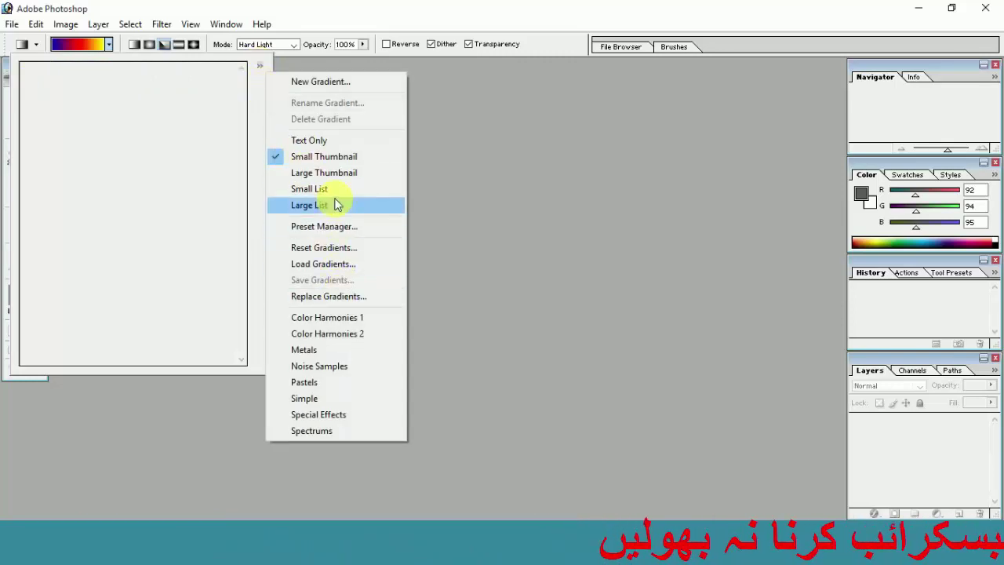
Reload Untitled Gradients.grd into the empty picker, then check the Gradient Tool's grouped tools
{"action": "left_click", "coordinate": [334, 263]}
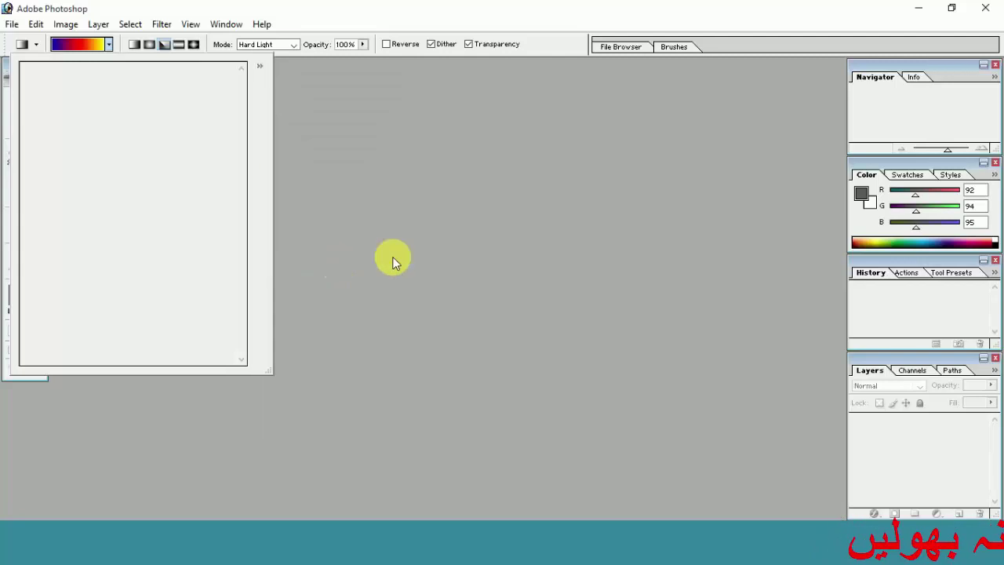
{"action": "double_click", "coordinate": [249, 132]}
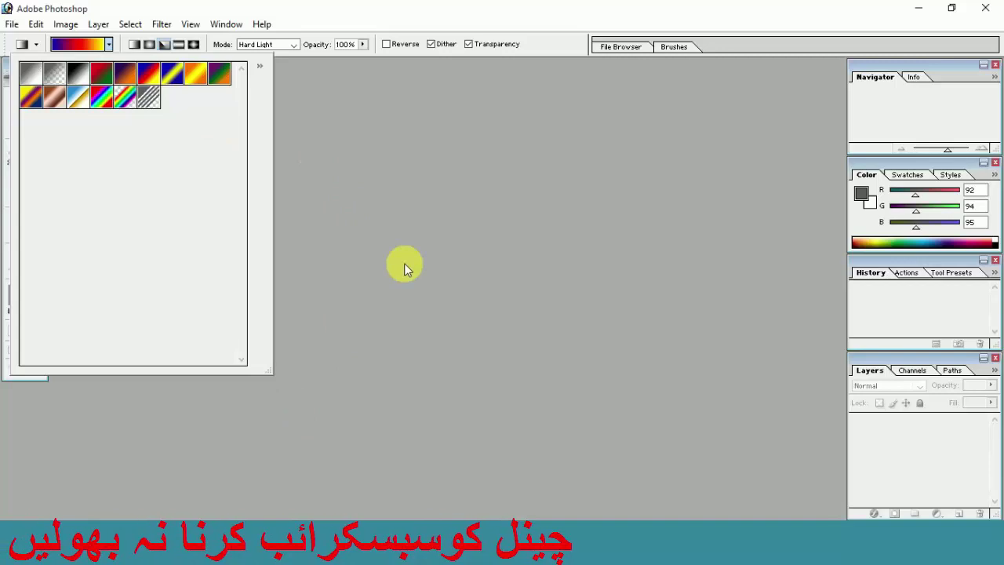
{"action": "left_click", "coordinate": [330, 220]}
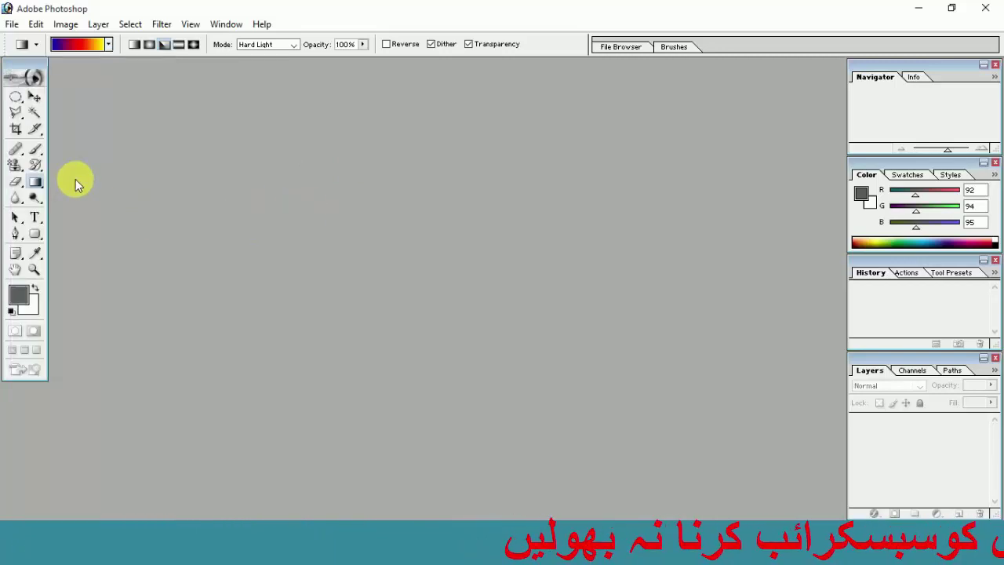
{"action": "left_click", "coordinate": [41, 182]}
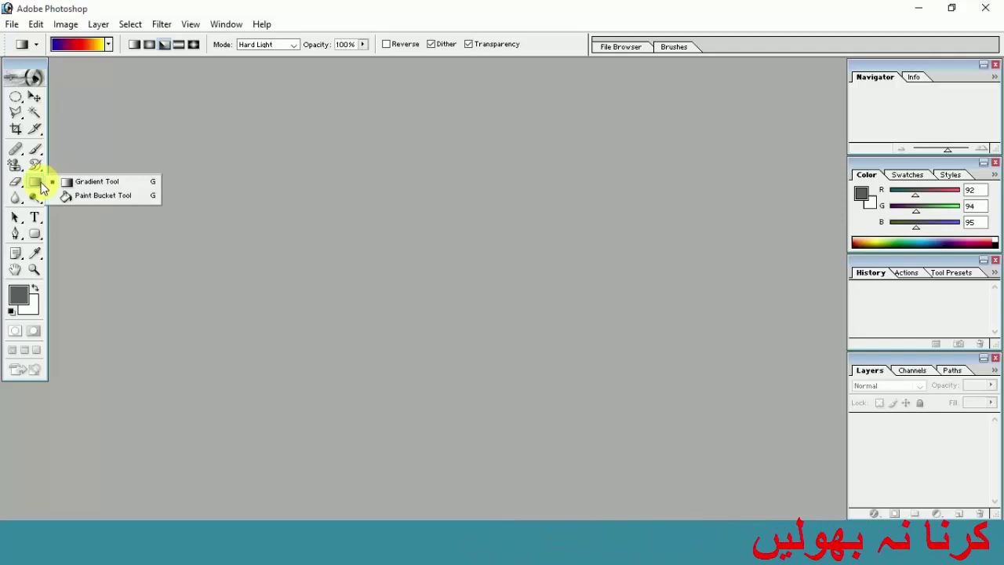
{"action": "left_click", "coordinate": [188, 142]}
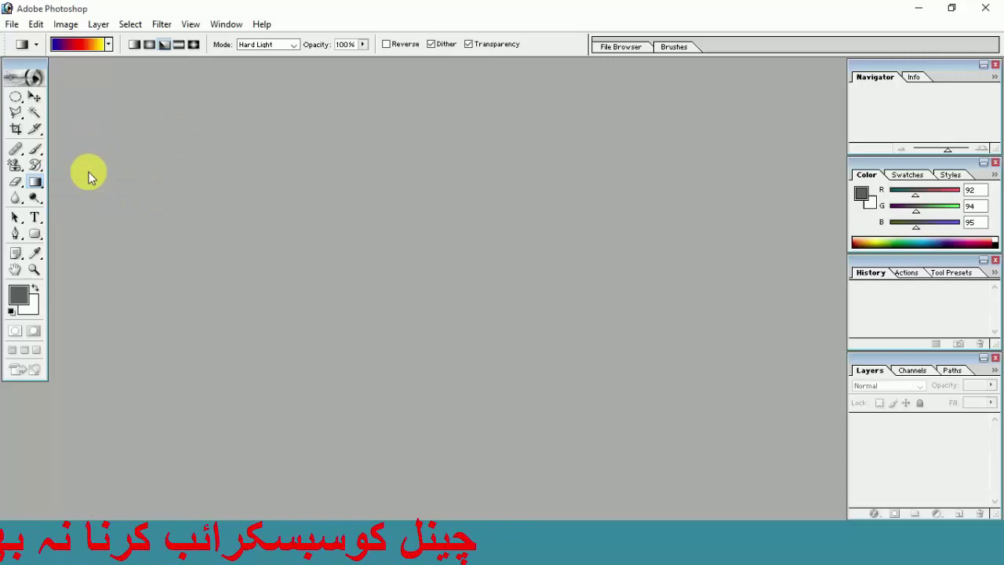